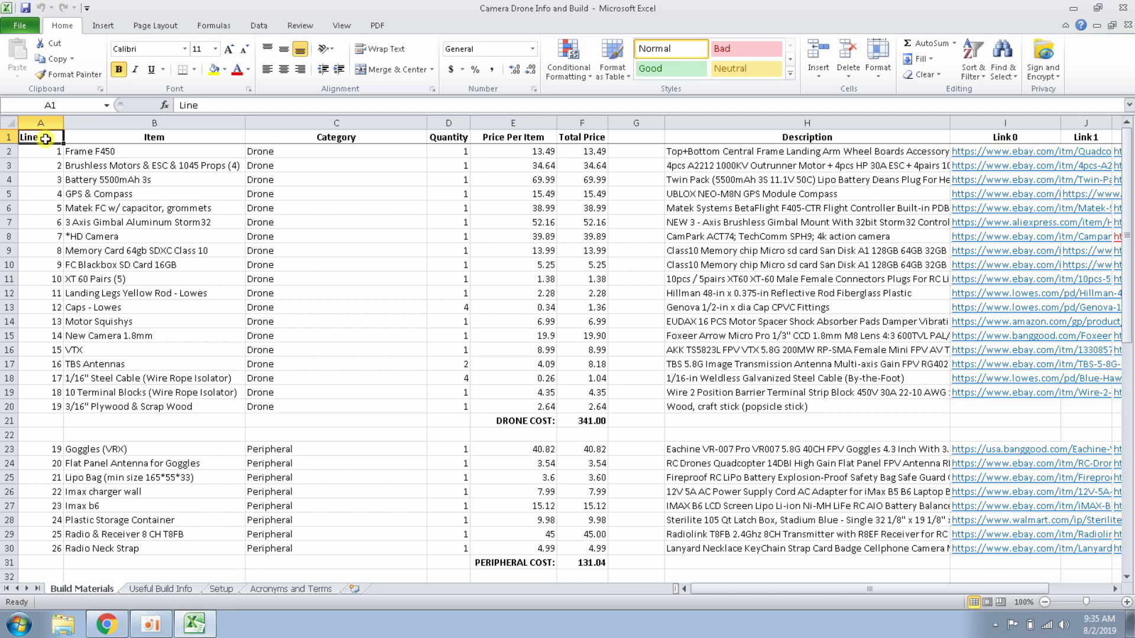
Step: Confirm the 492.03 total cost cell uses the formula =F21+F31+F55+F71
left_click_drag(1128, 177, 1129, 450)
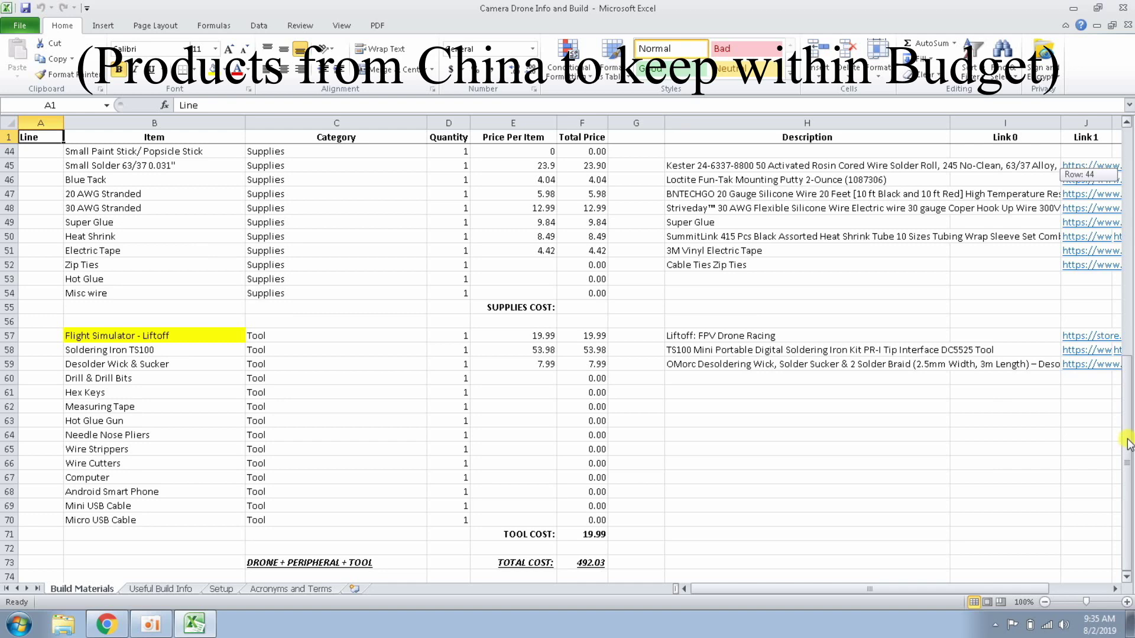
left_click(585, 563)
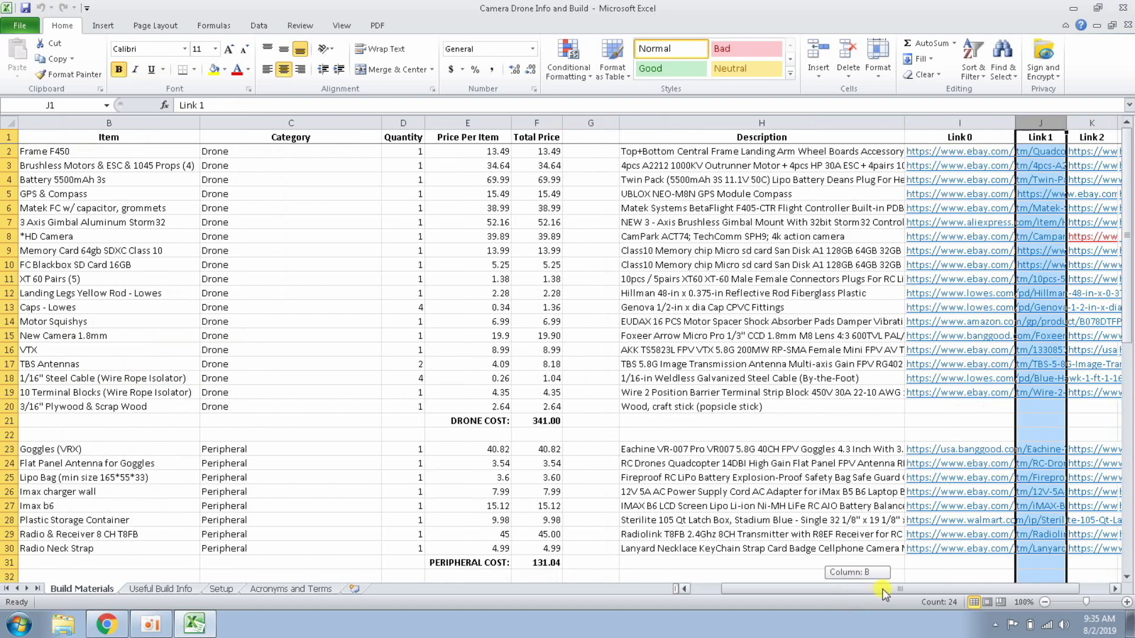
left_click_drag(882, 589, 836, 588)
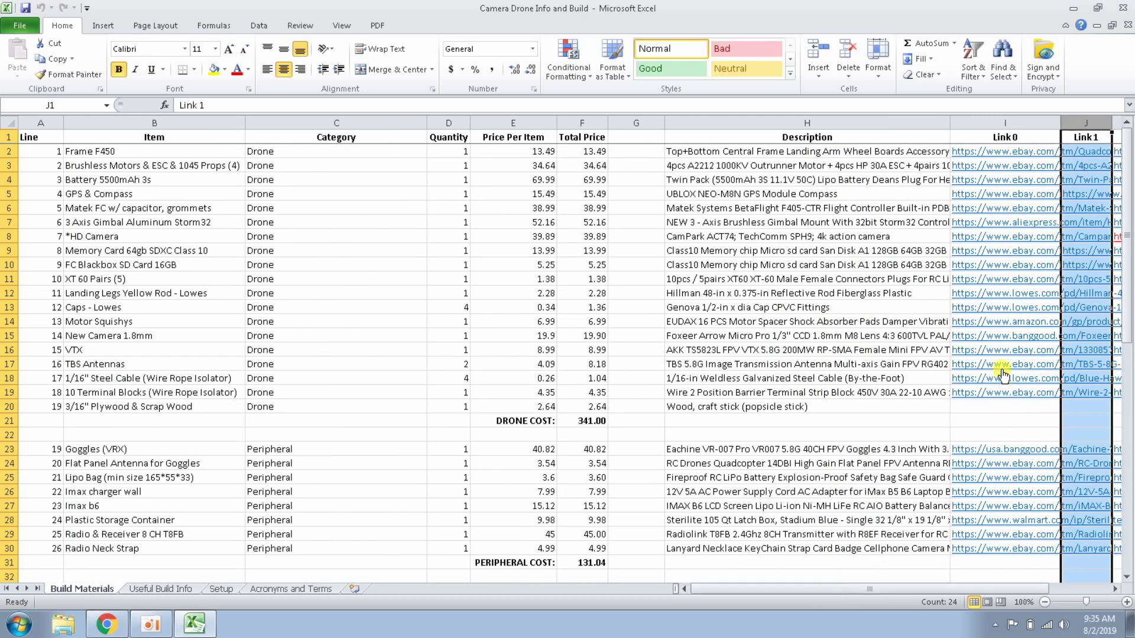
Step: Look over the Link column and the drone part rows 2–20
left_click(1036, 125)
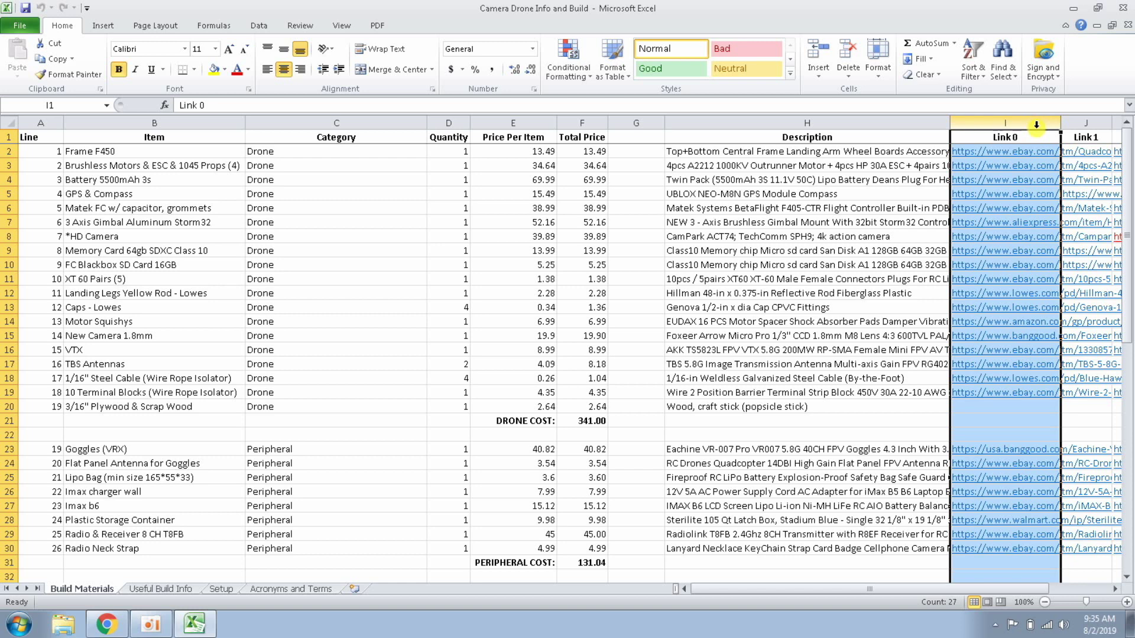
left_click_drag(8, 152, 26, 404)
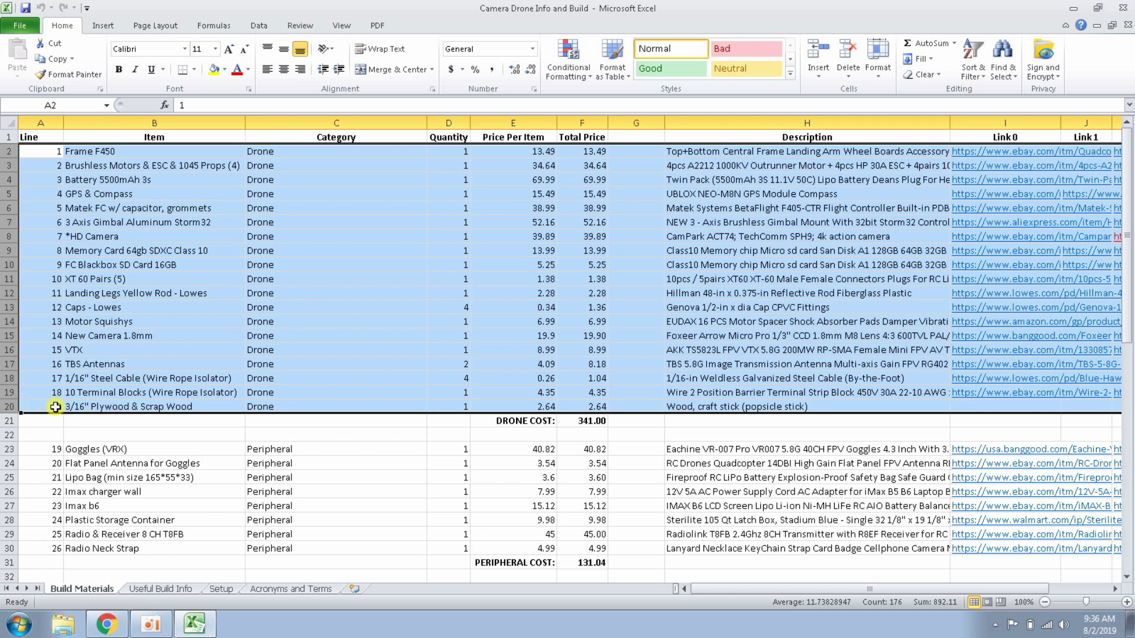
left_click(127, 421)
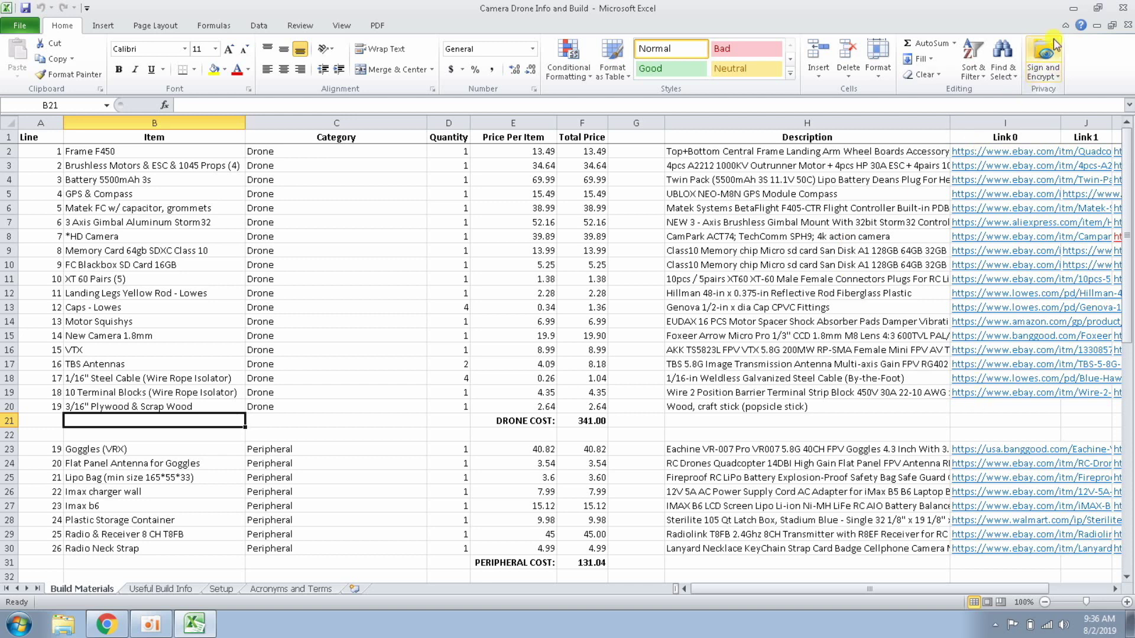
Step: Bring the eBay F450 frame listing up full screen in Chrome
left_click(1072, 8)
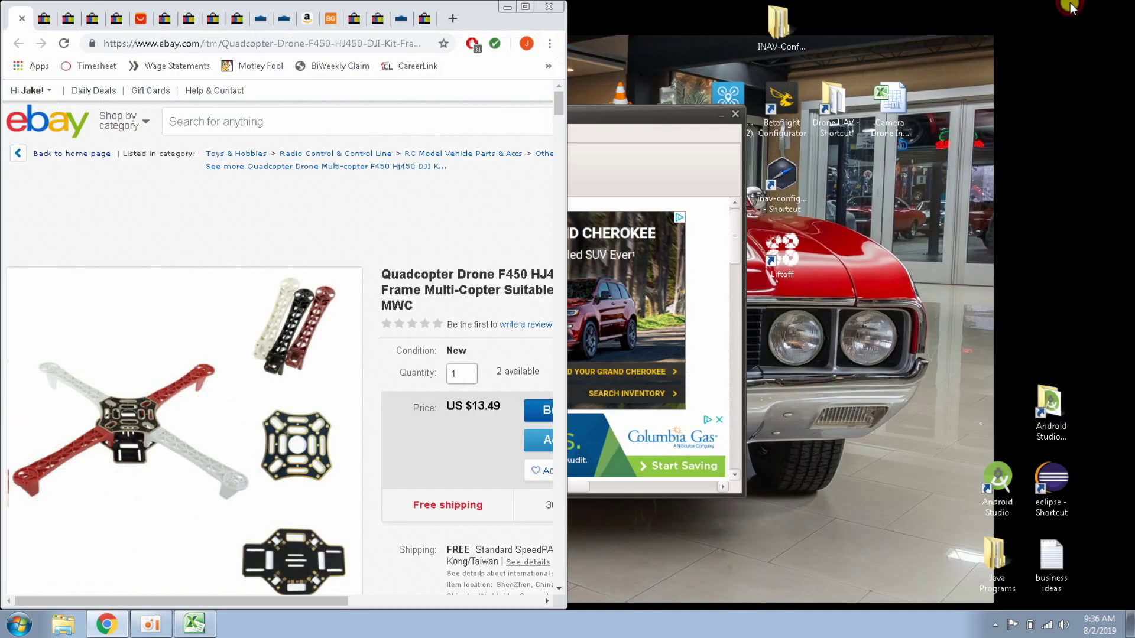
left_click(526, 8)
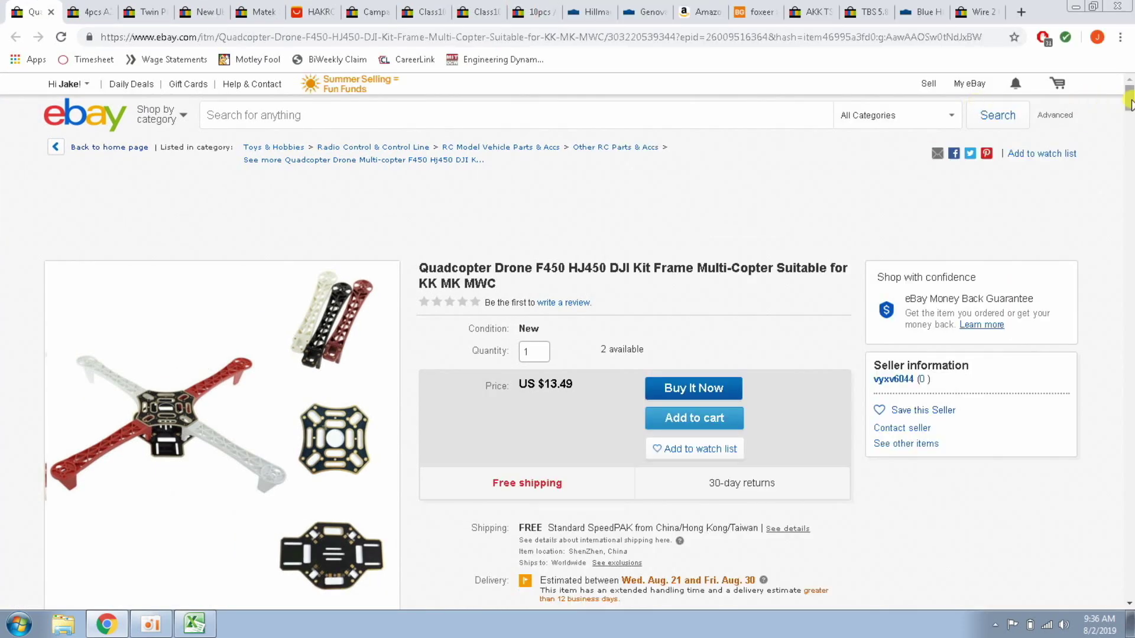
left_click_drag(1130, 103, 1131, 106)
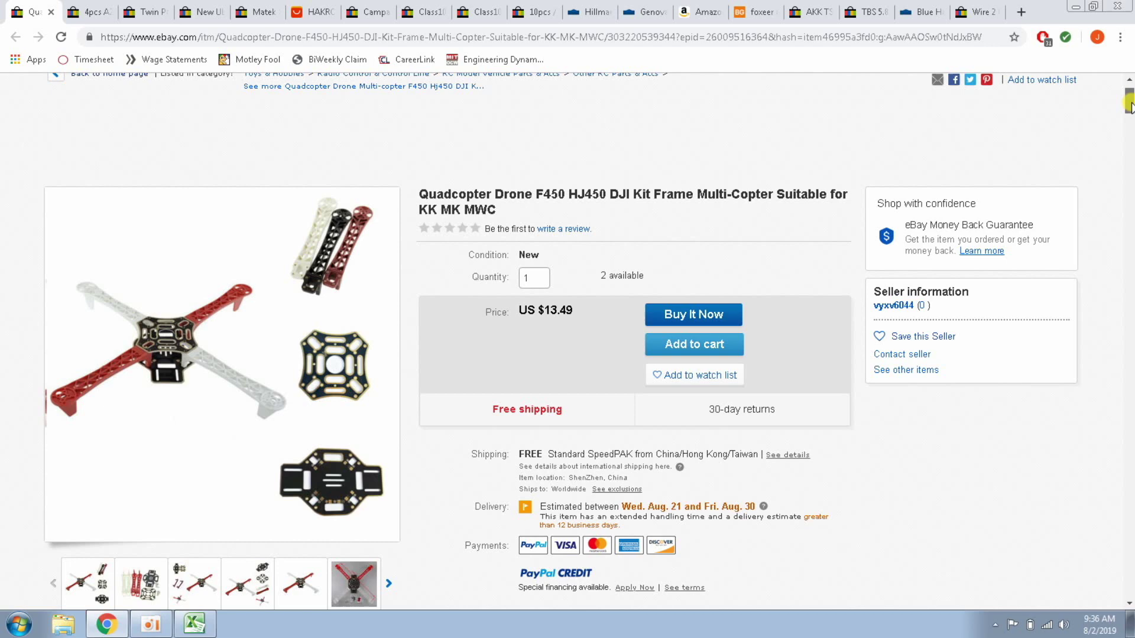
Step: Browse the enlarged frame photos, then scroll down to the included parts list
left_click(275, 413)
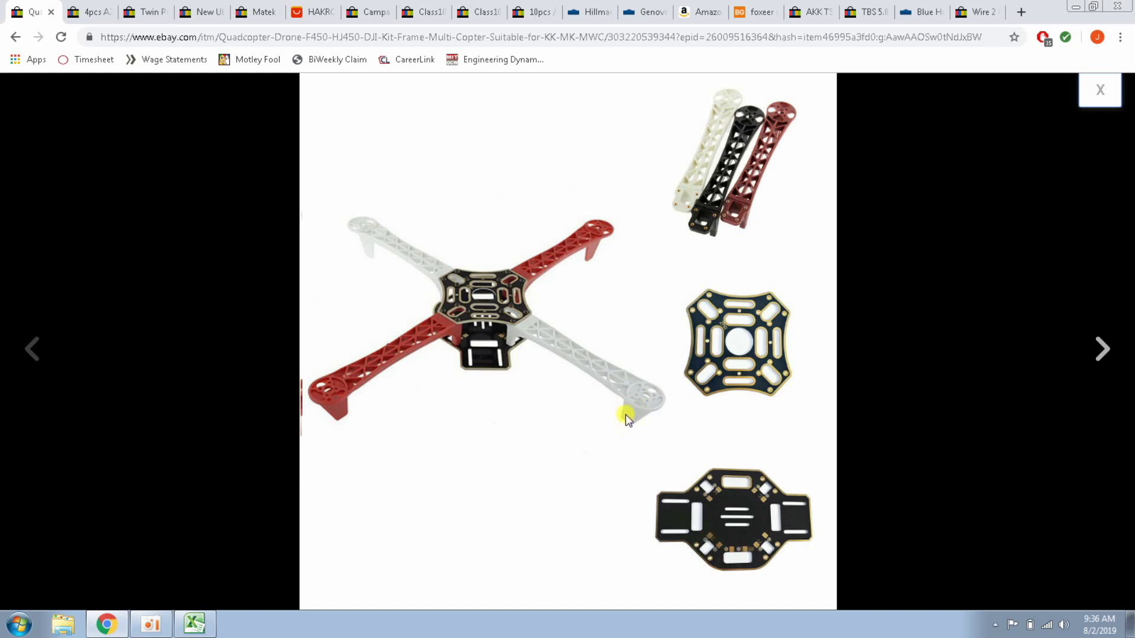
left_click(1107, 350)
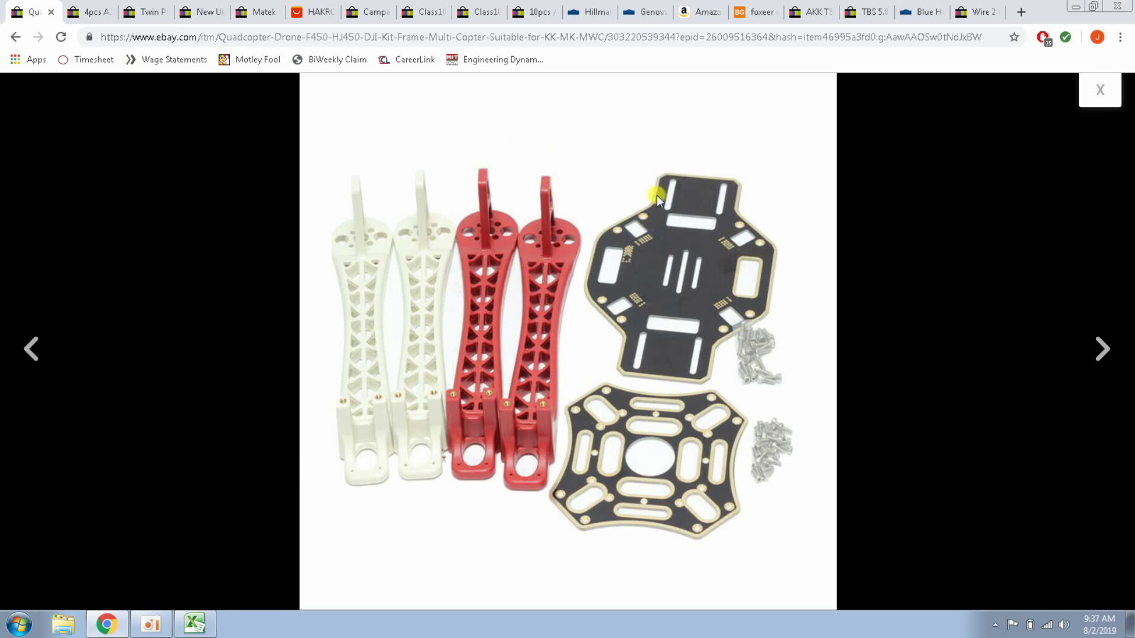
left_click(162, 145)
left_click_drag(1129, 95, 474, 296)
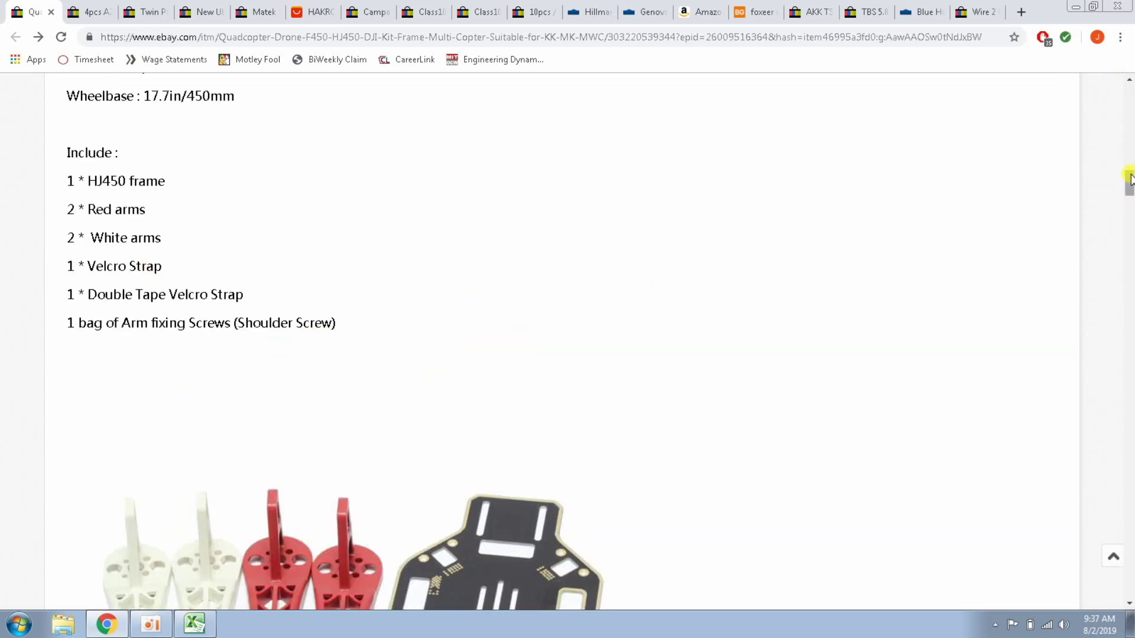
left_click_drag(1129, 183, 1129, 239)
Step: View the enlarged A2212 motor kit photo, then go to the Twin Pack 5500mAh battery listing
key("ctrl+Tab")
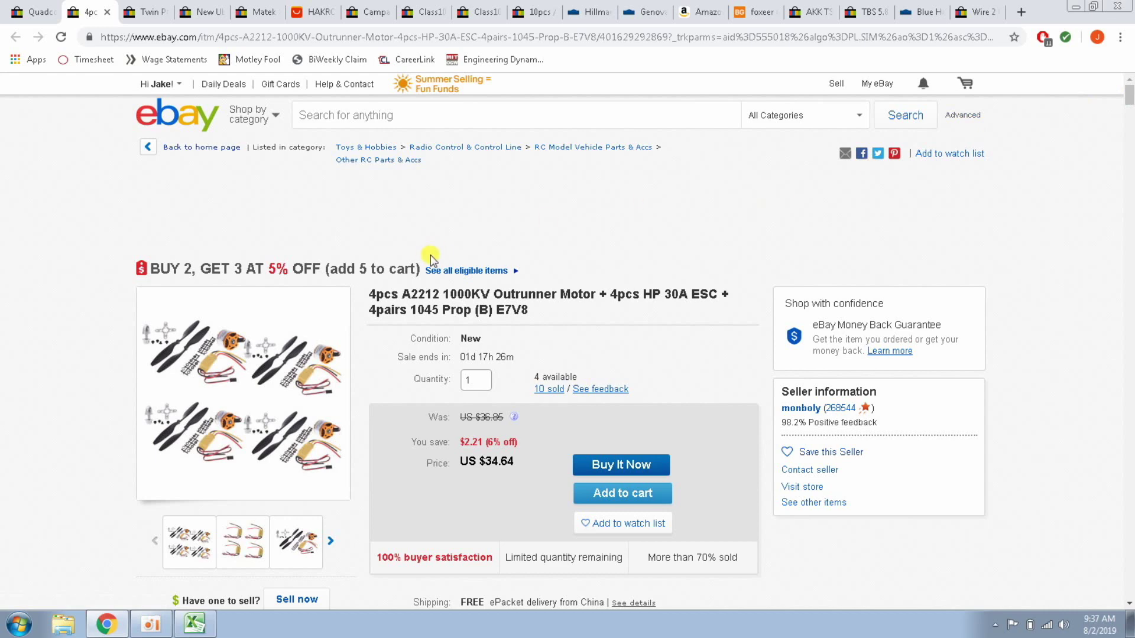
left_click(216, 490)
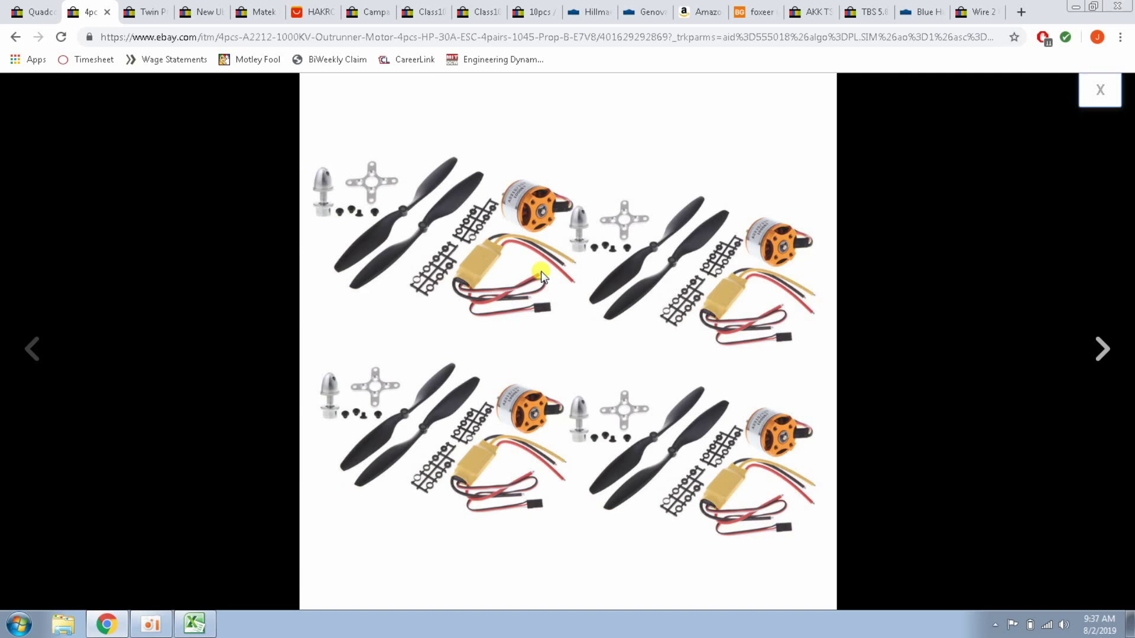
key("Escape")
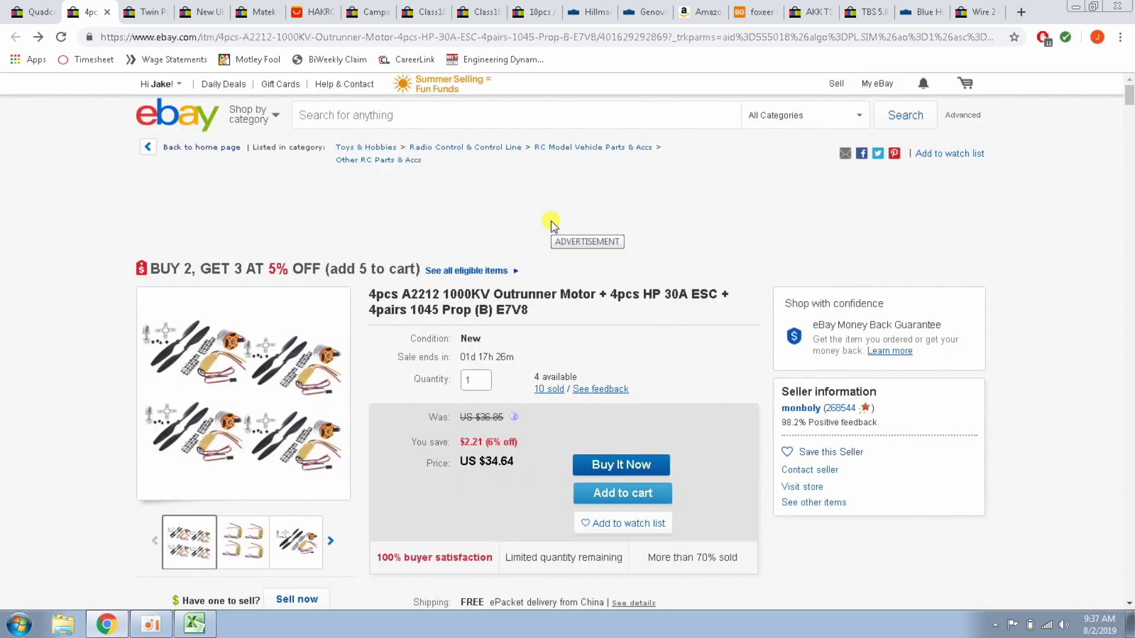
left_click(149, 14)
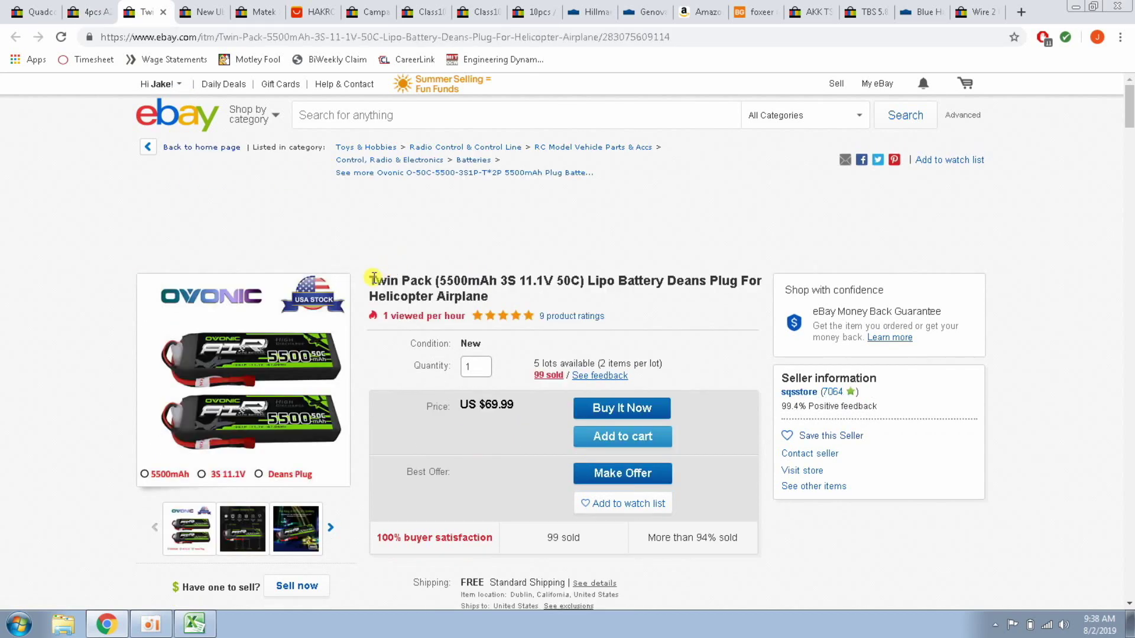
Step: View the battery photo, then check the NEO M8N model name on the GPS module listing
left_click(243, 436)
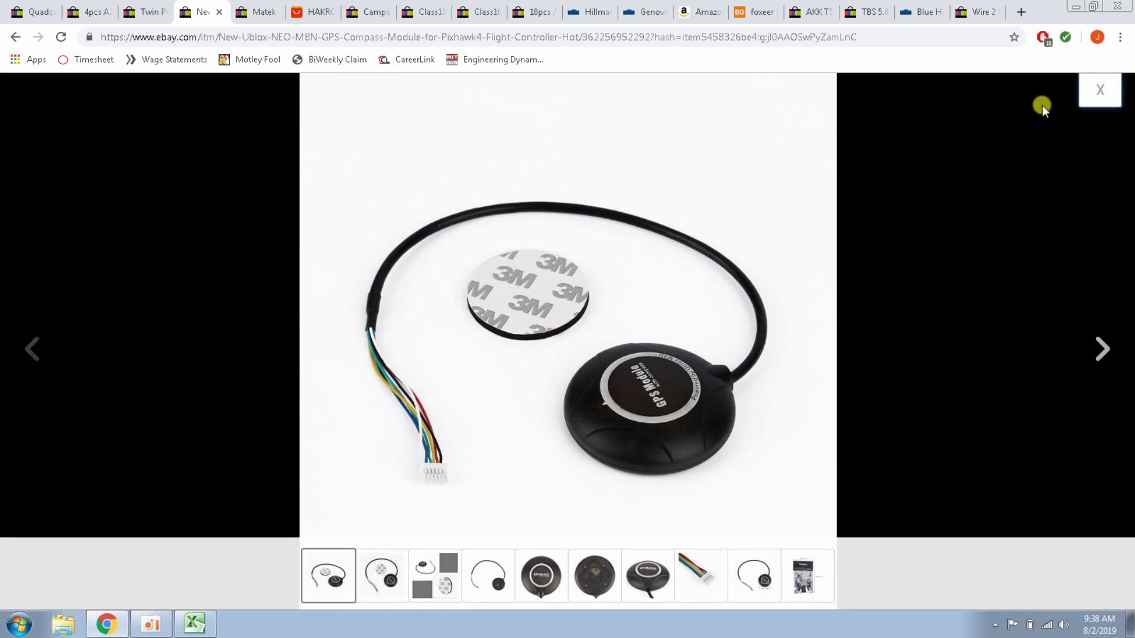
left_click(1095, 91)
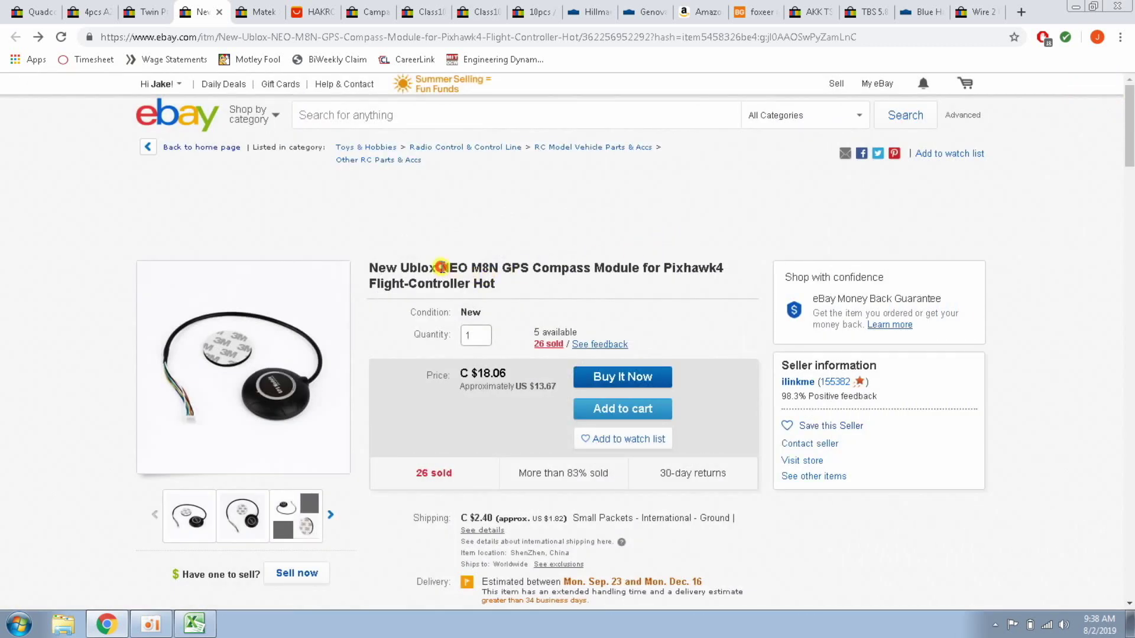
left_click_drag(440, 267, 507, 271)
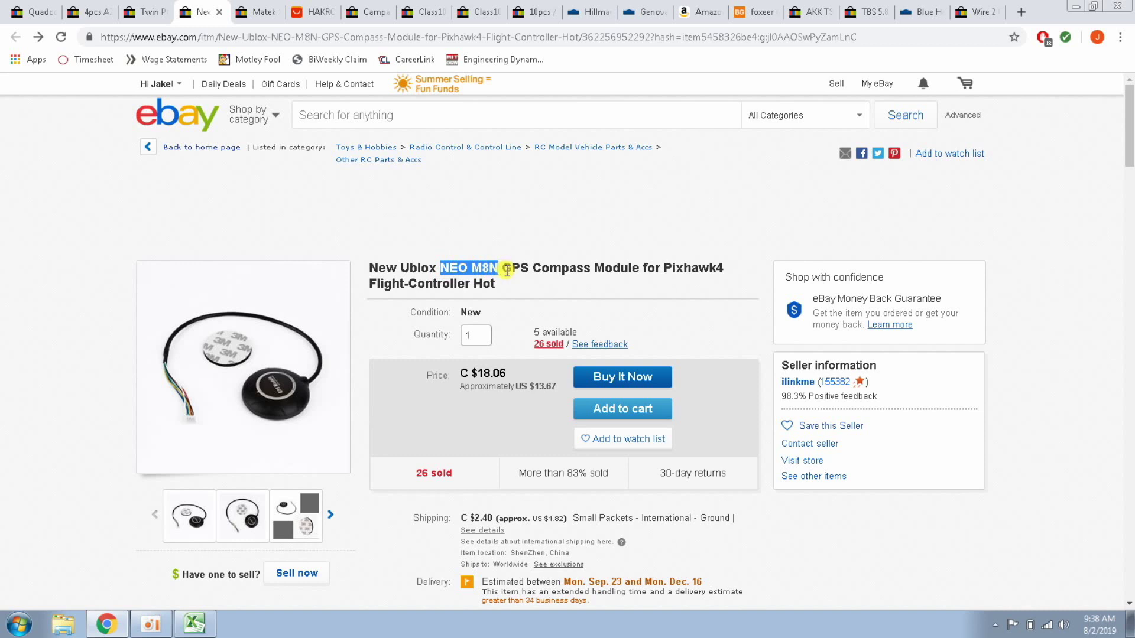
left_click(510, 286)
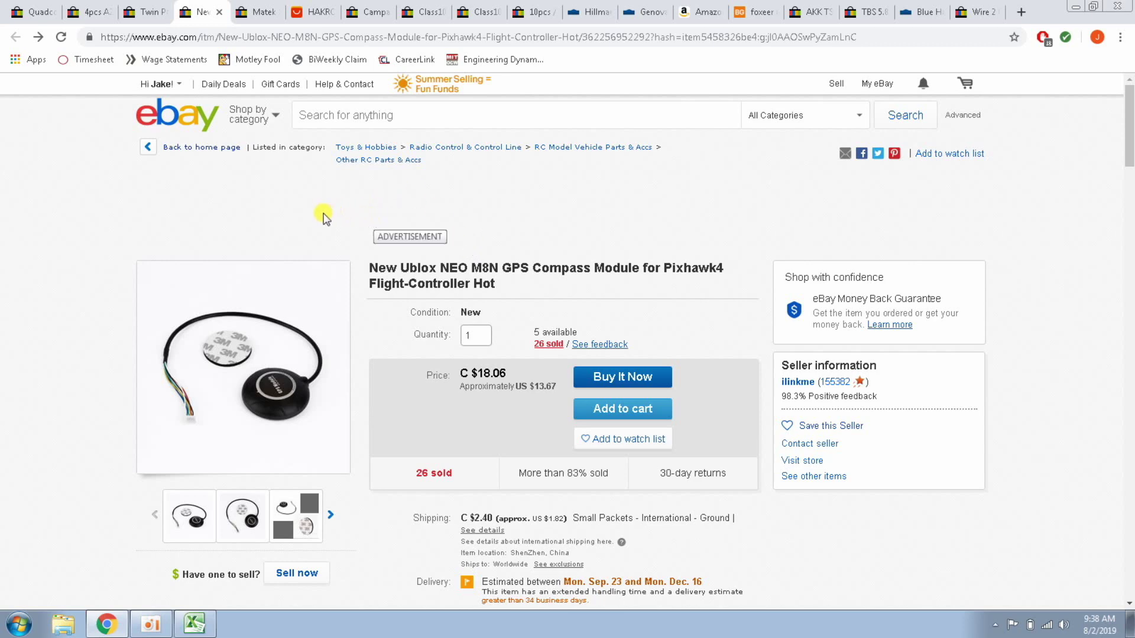
Step: Look through the Matek F405-CTR flight controller photos, then go to the HAKRC Storm32 gimbal listing
key("ctrl+Tab")
left_click(221, 403)
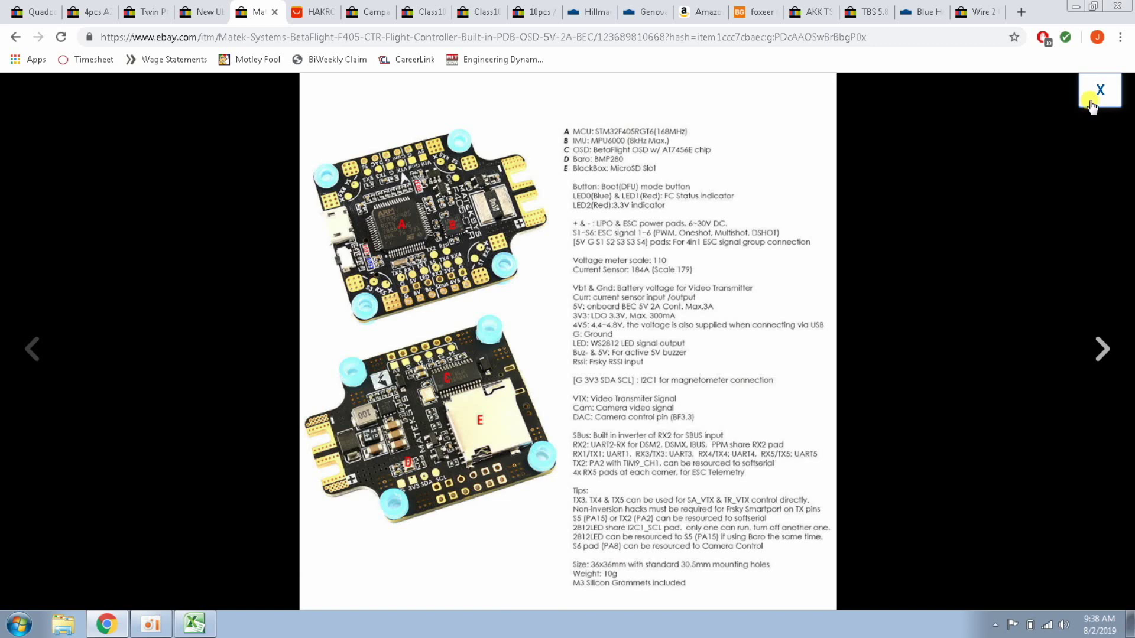
left_click(1102, 349)
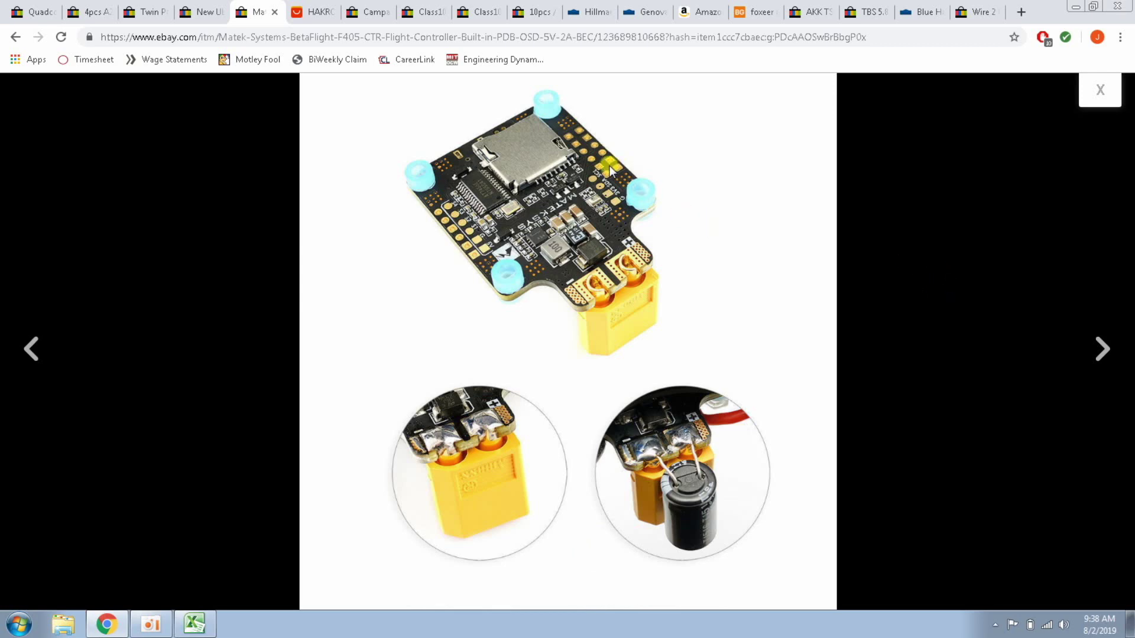
left_click(1090, 95)
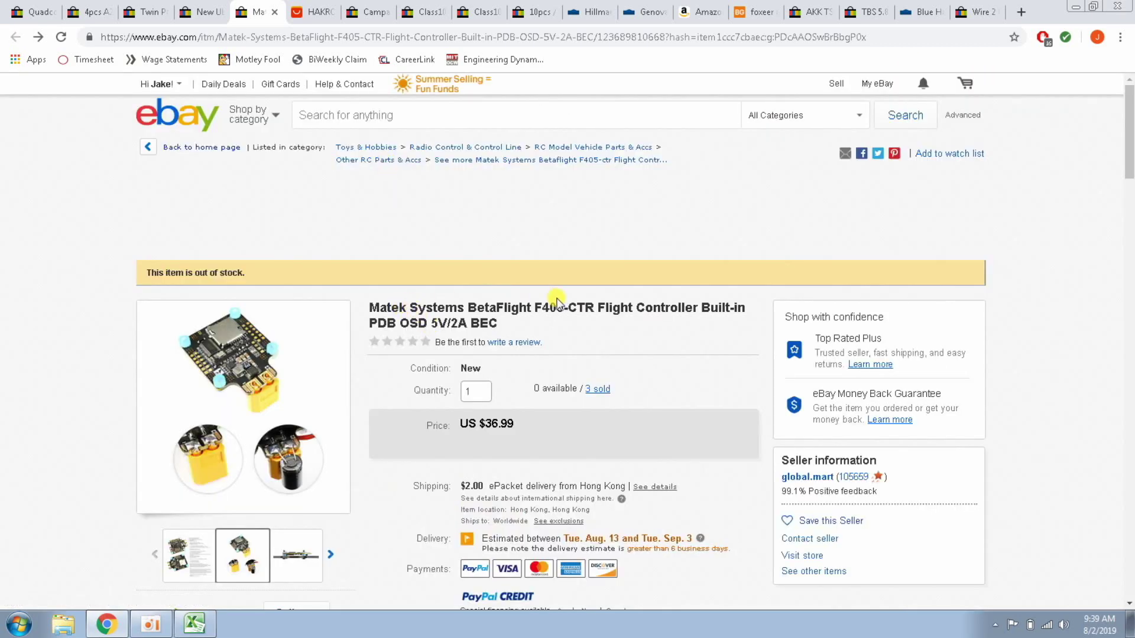
left_click(327, 16)
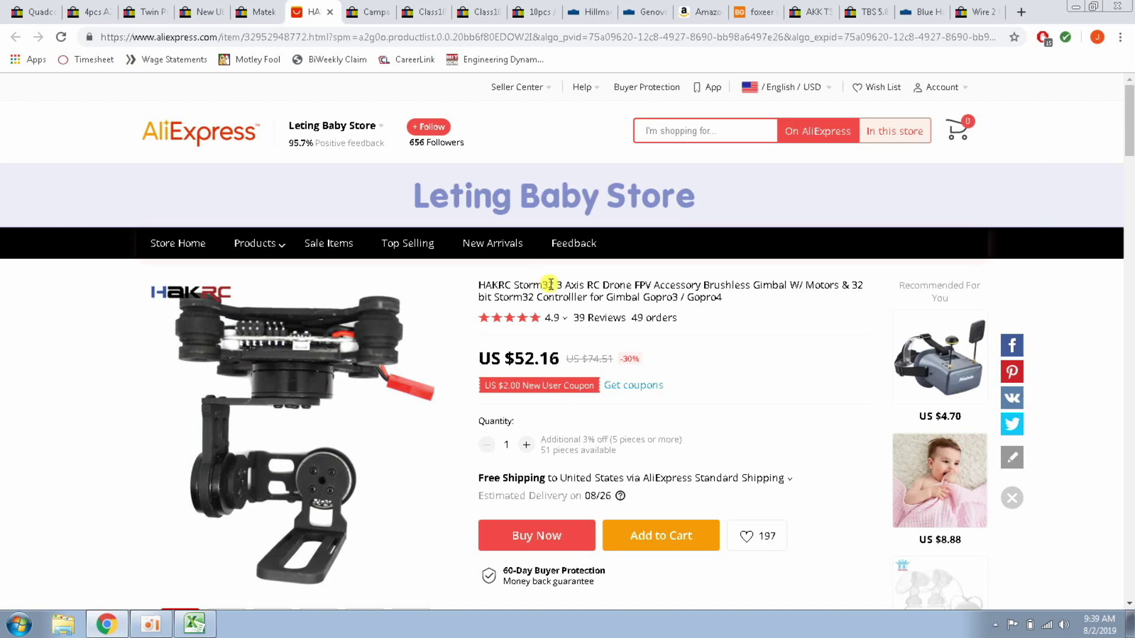
Step: Note Storm32 in the gimbal title and the Campark ACT74 camera name
left_click_drag(514, 284, 552, 282)
left_click(366, 12)
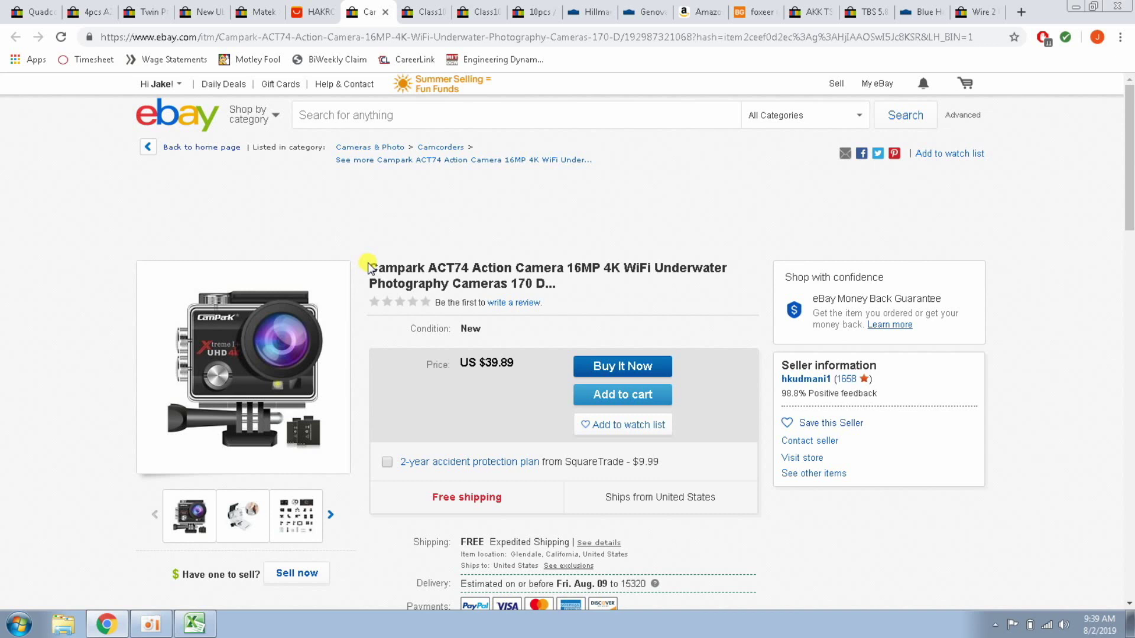
left_click_drag(369, 267, 470, 270)
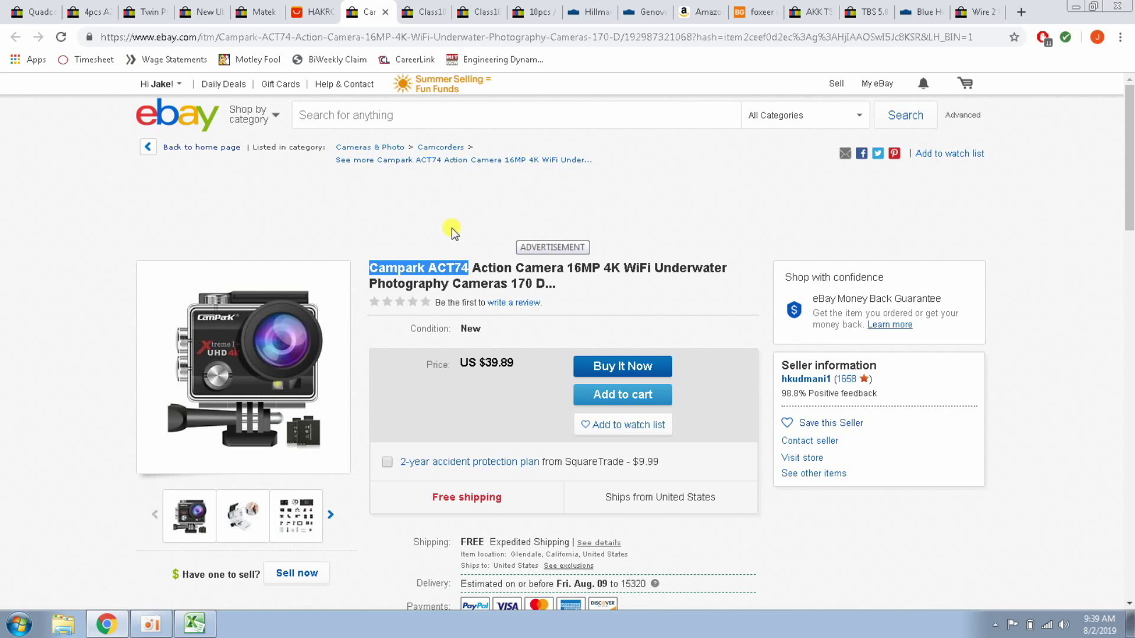
mouse_move(276, 324)
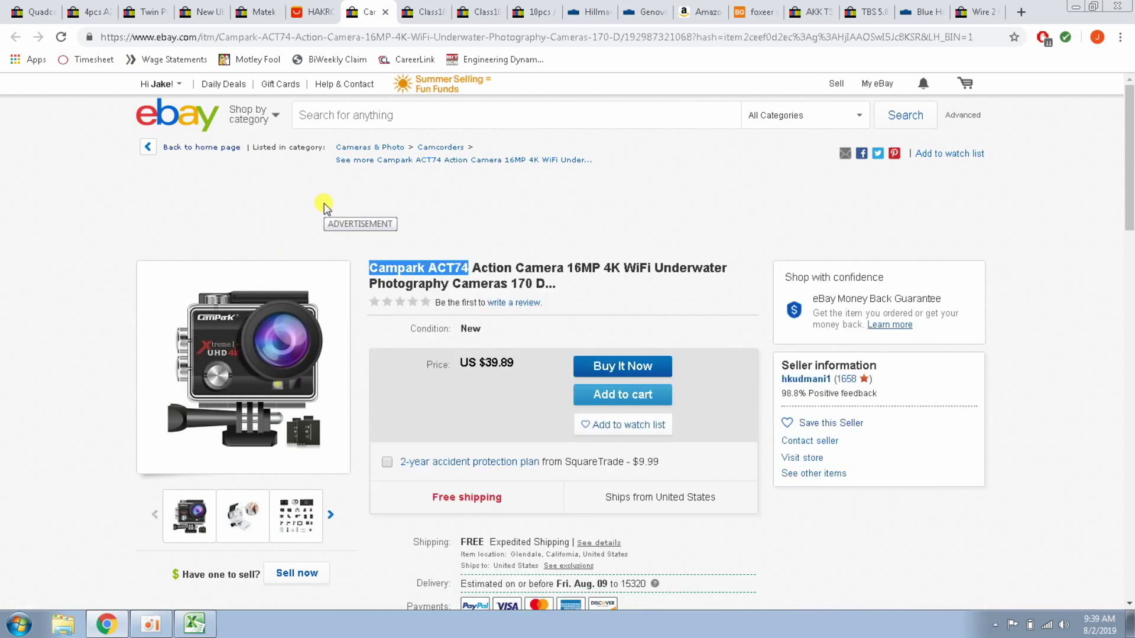
Step: Recheck the HAKRC gimbal listing, then return to the Campark camera listing
left_click(318, 7)
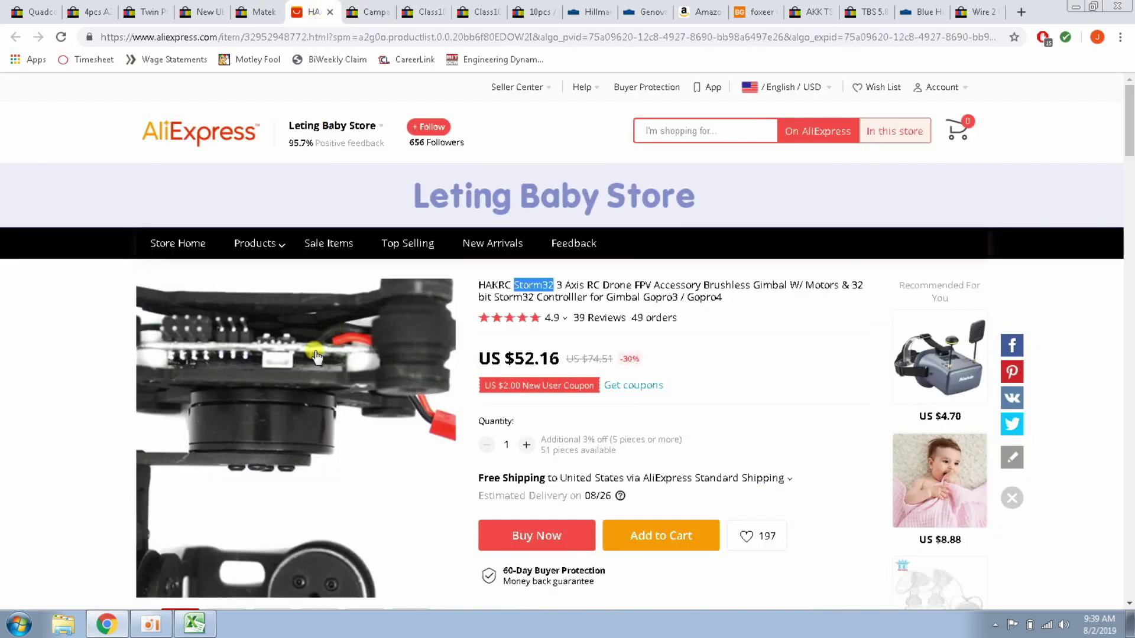
left_click(363, 7)
left_click(456, 241)
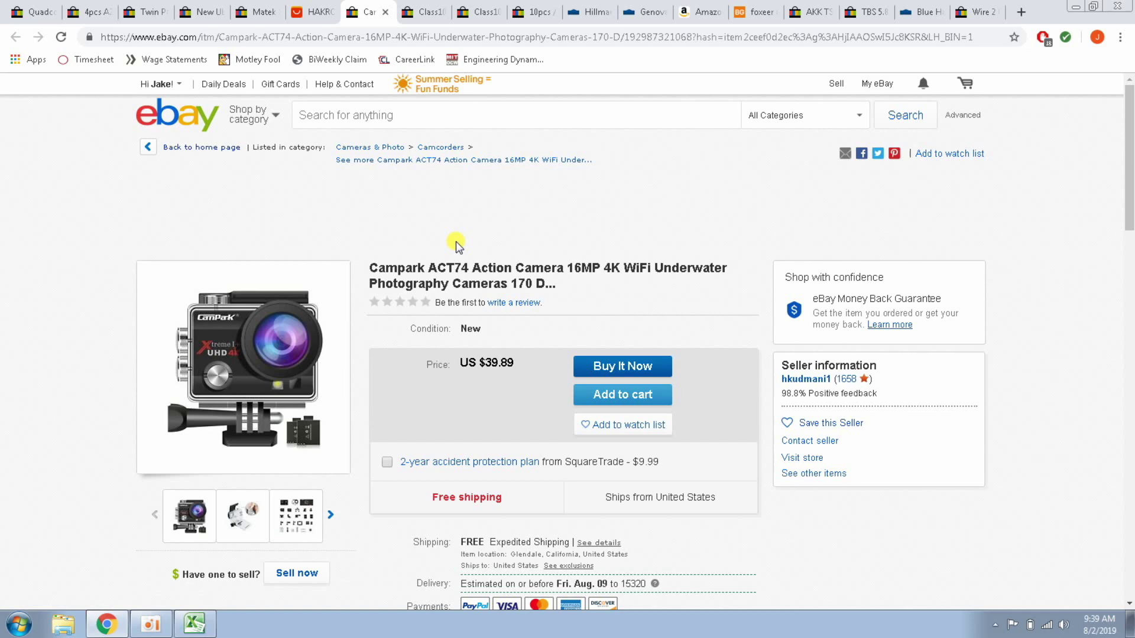
Step: Compare the memory card's 64GB price with 16GB, leaving 16GB at US $5.25 selected
key("ctrl+Tab")
left_click(559, 321)
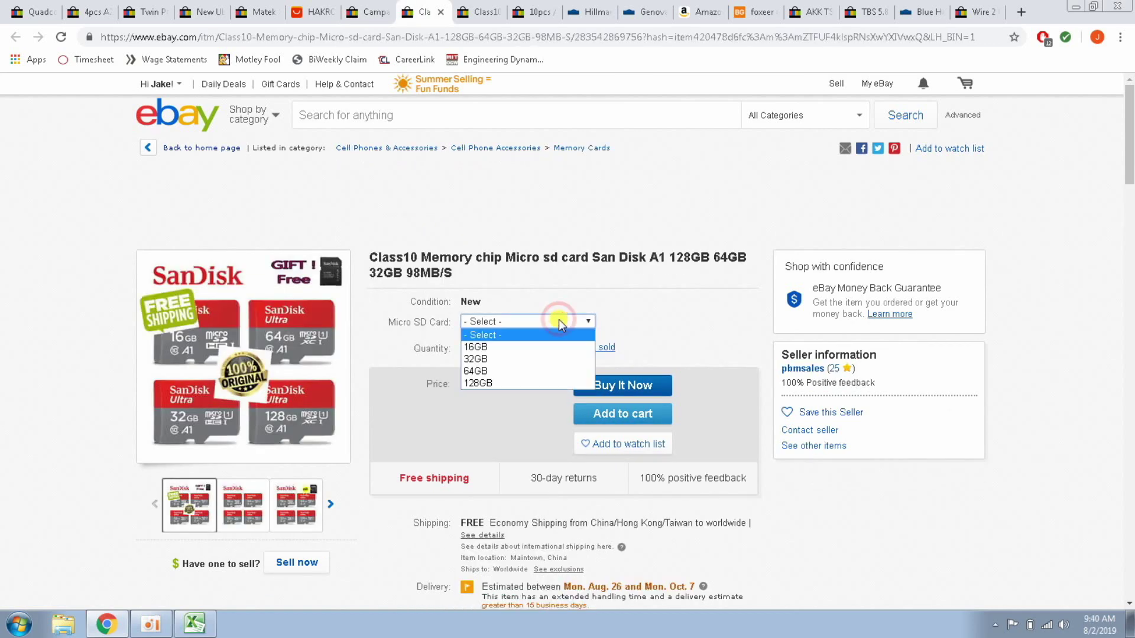
left_click(491, 371)
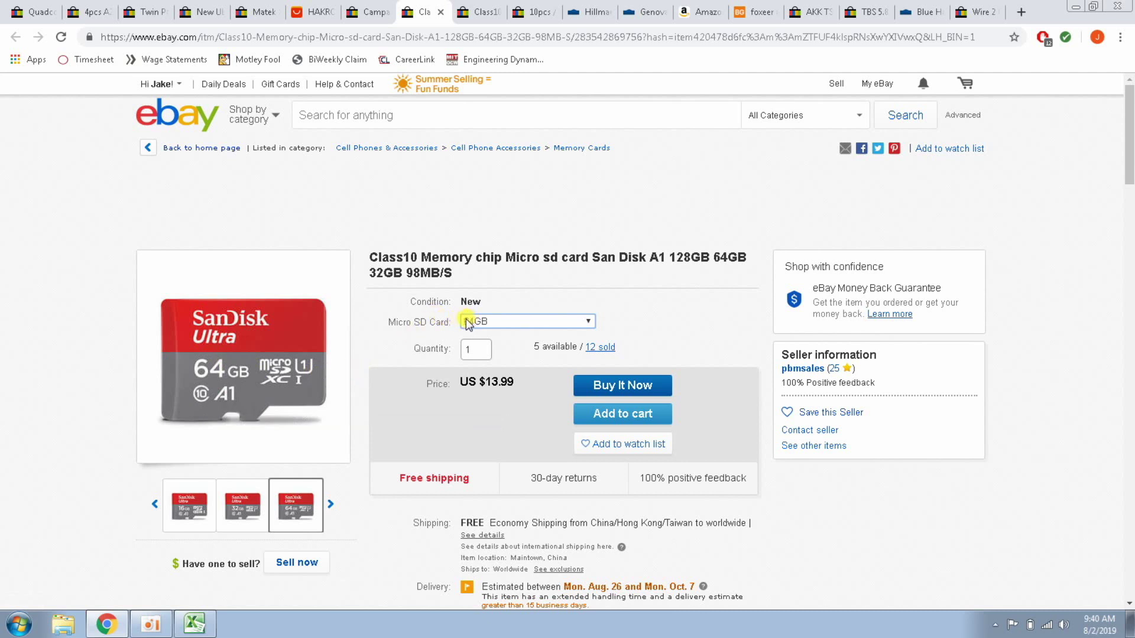
left_click(515, 322)
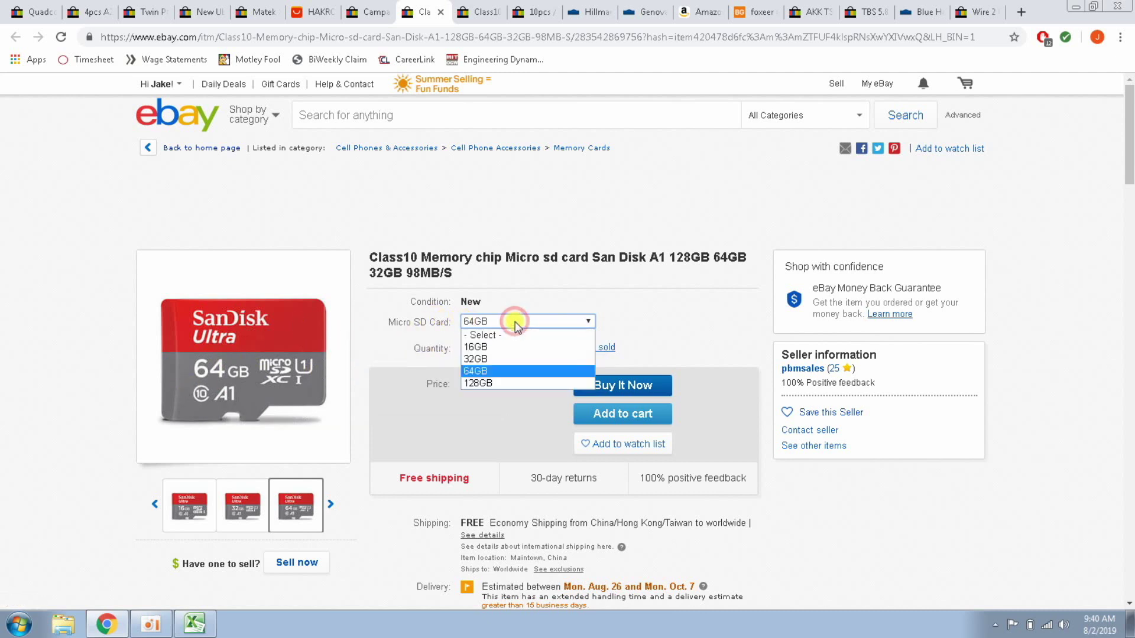
left_click(489, 348)
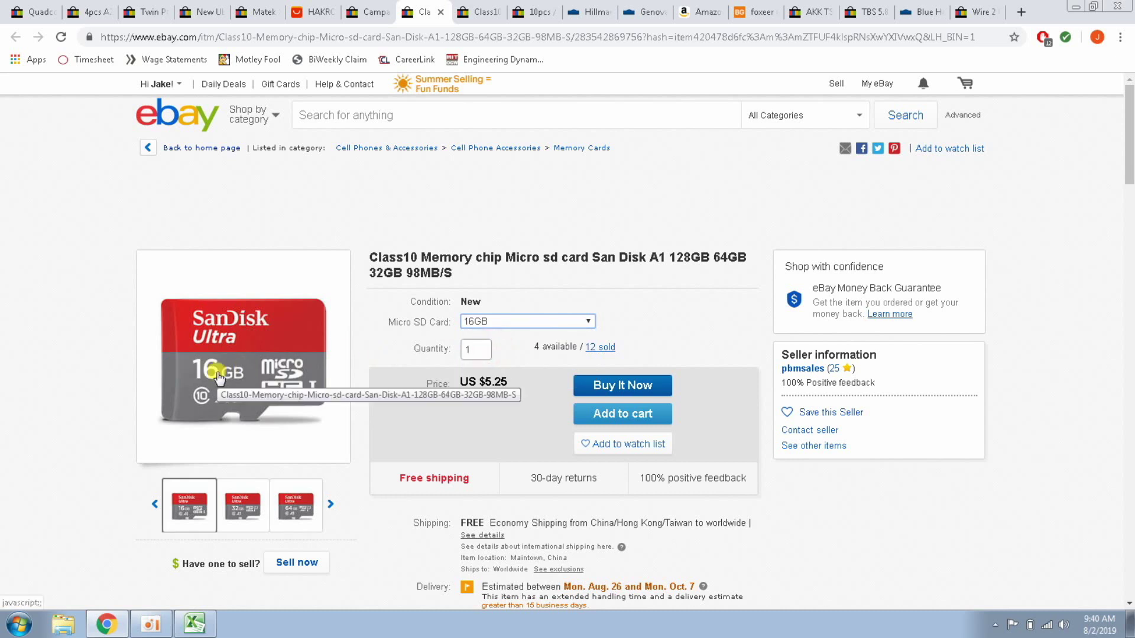
Step: Skip past the second memory card listing to the 10pcs XT60 connector listing
left_click(502, 287)
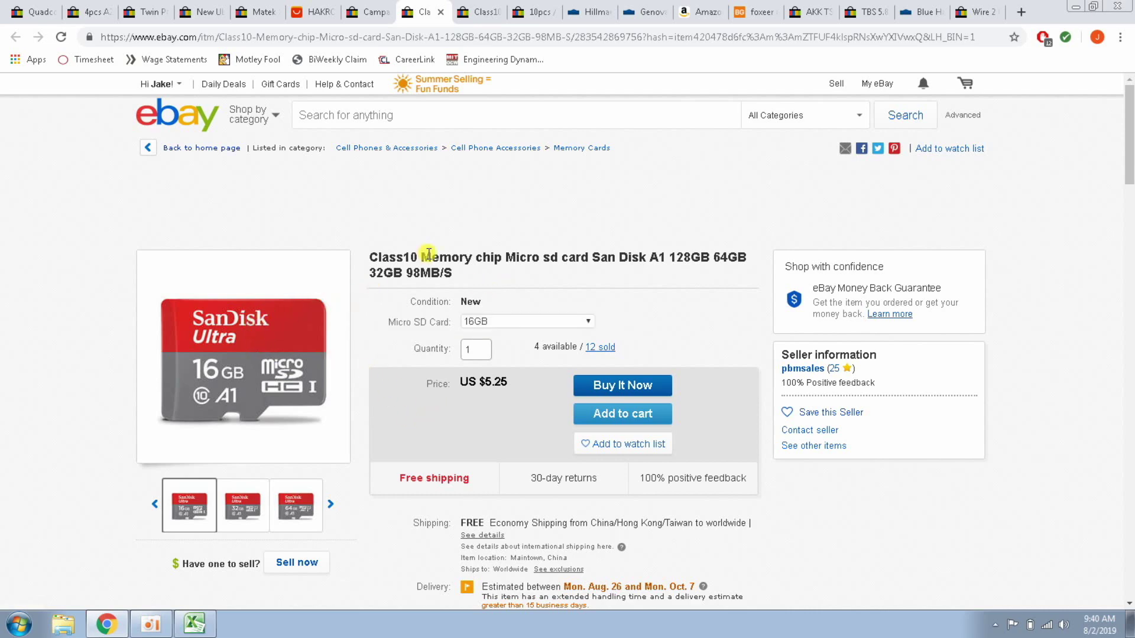
left_click(444, 232)
key("ctrl+Tab")
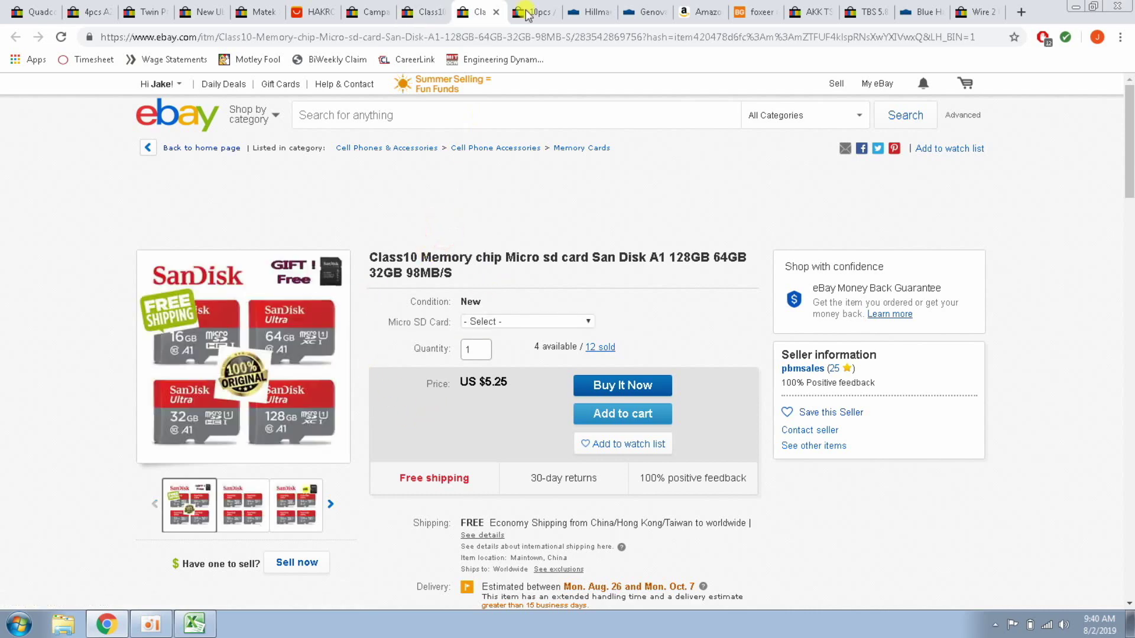
key("ctrl+Tab")
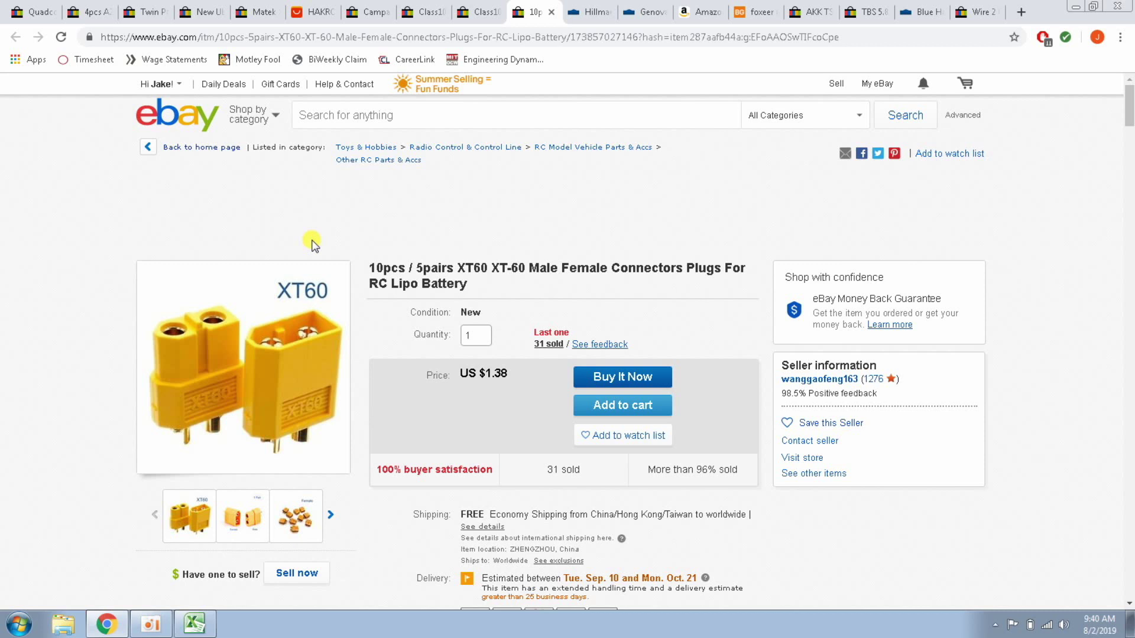
Step: Compare the Hillman 48-in reflective rod with the Genova CPVC cap, ending on the $2.28 rod
left_click(595, 12)
left_click_drag(1131, 122, 1130, 160)
key("ctrl+Tab")
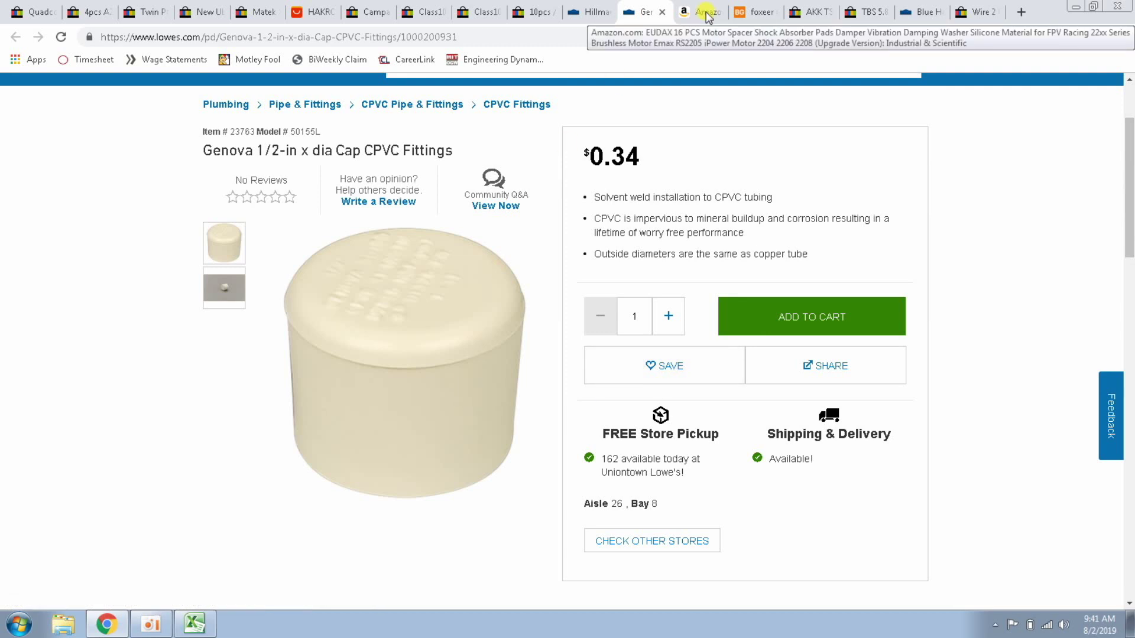
left_click(590, 12)
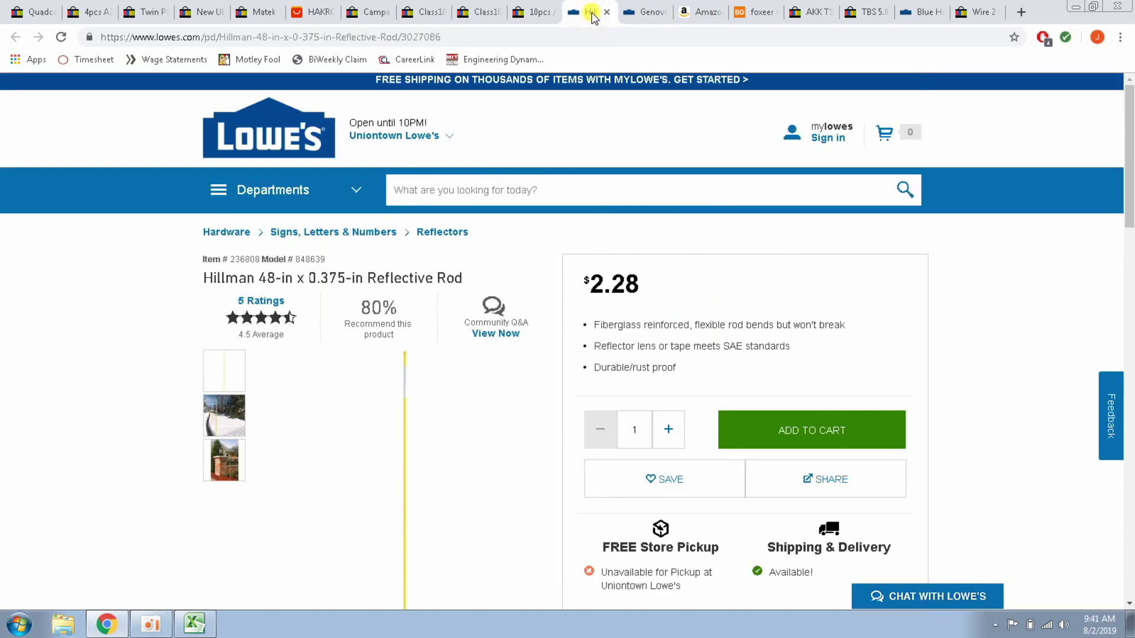
left_click_drag(1129, 144, 1129, 152)
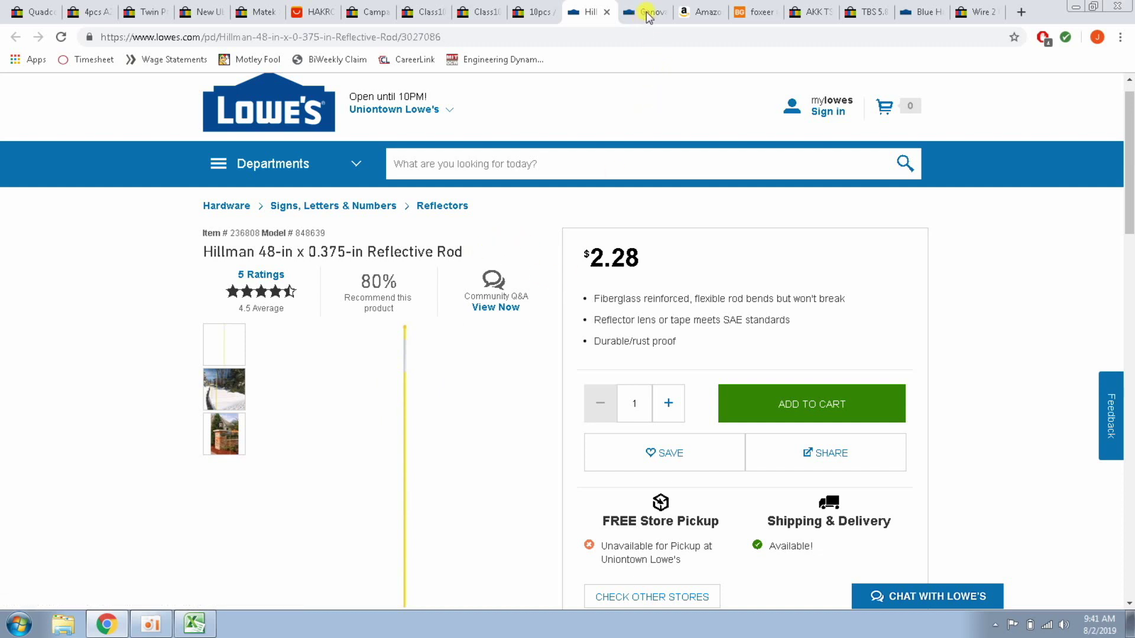
Step: Move past the Amazon motor pad to the Foxeer camera and note its CCD sensor and 1.8mm lens
left_click(701, 12)
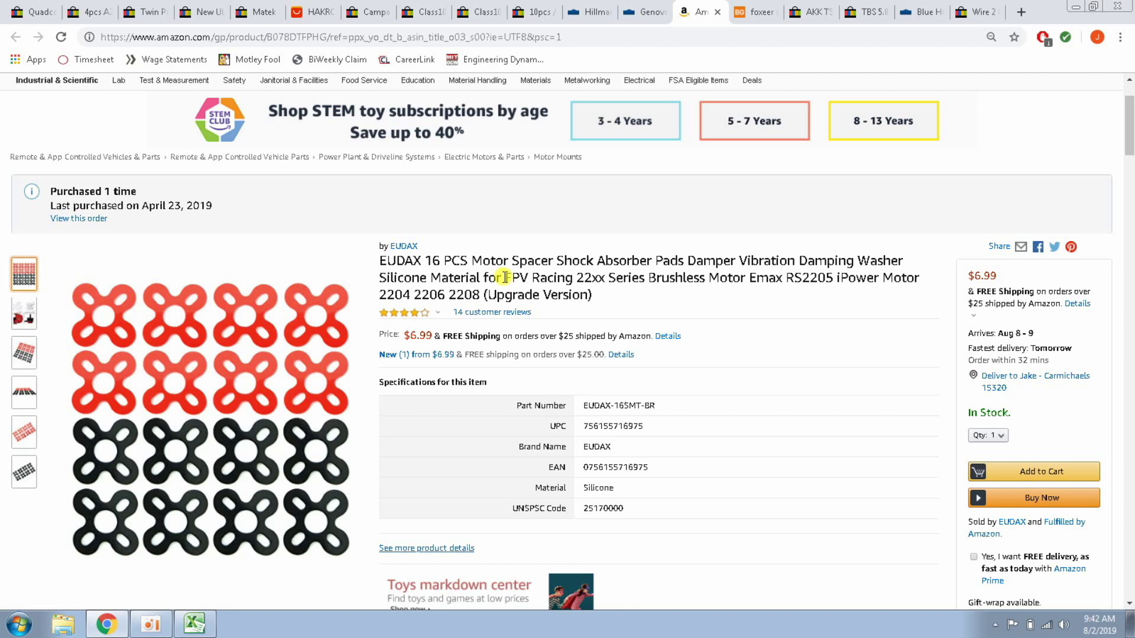
key("ctrl+Tab")
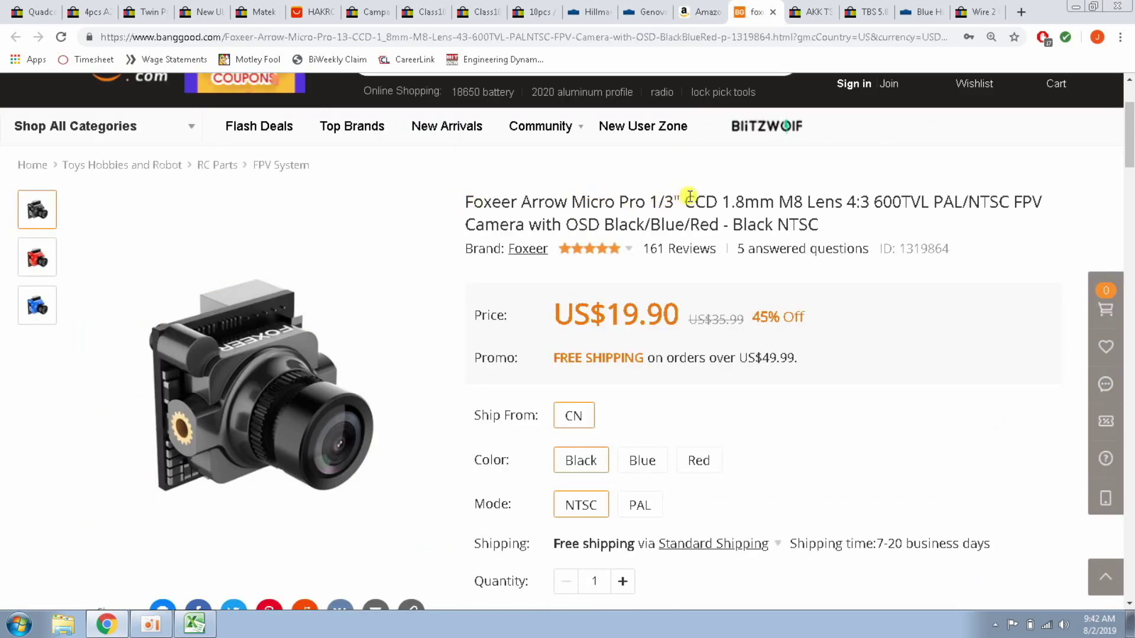
left_click_drag(684, 200, 718, 201)
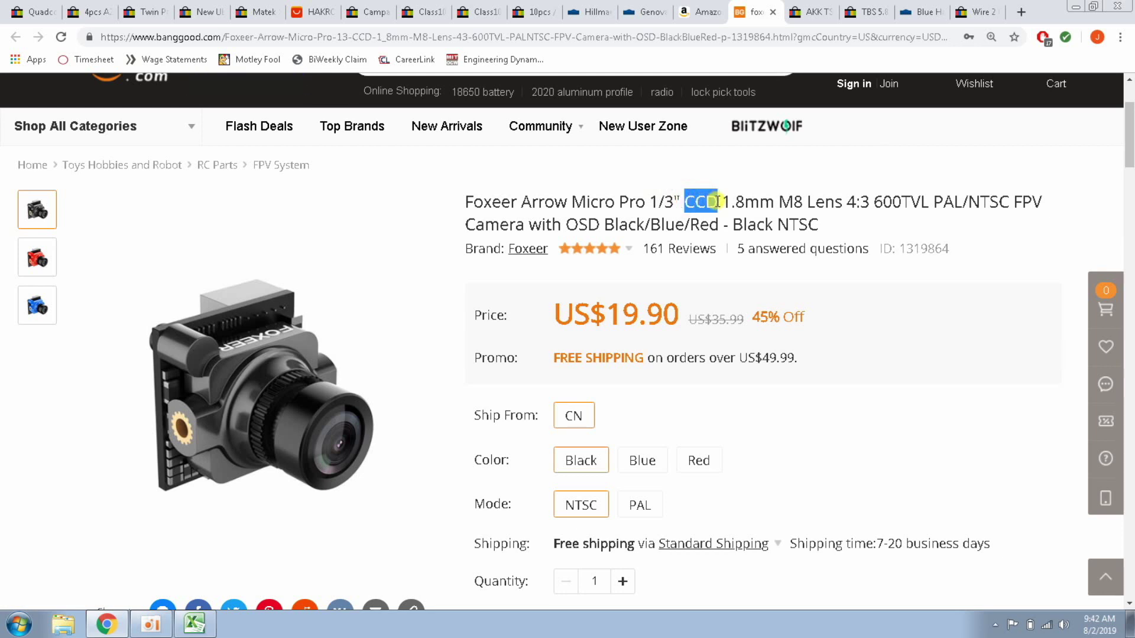
left_click(724, 201)
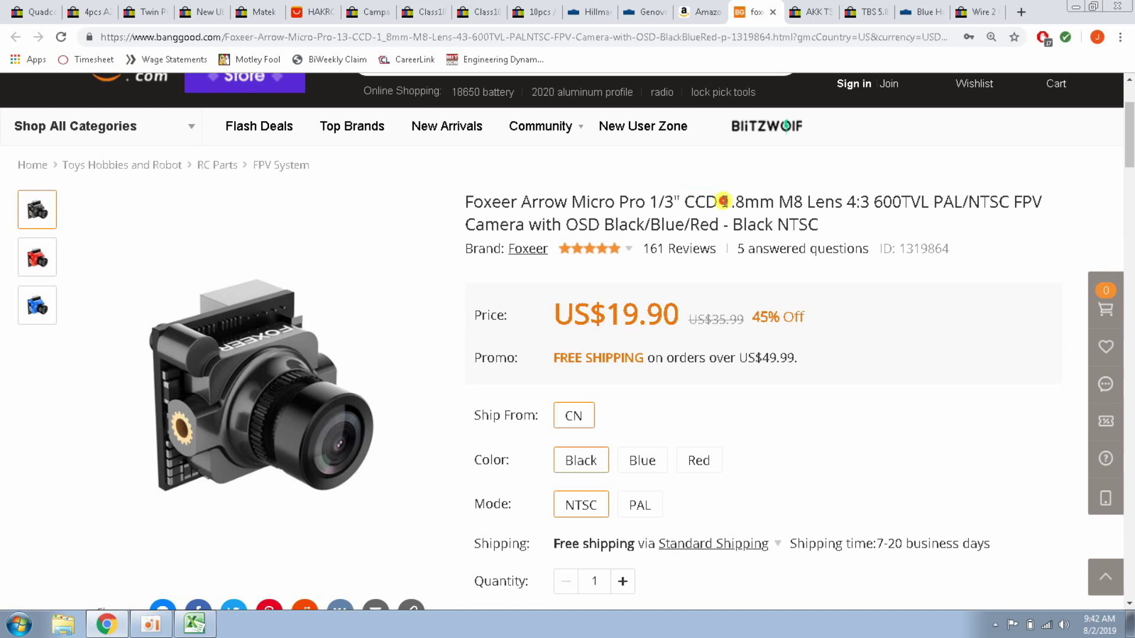
left_click_drag(724, 201, 769, 202)
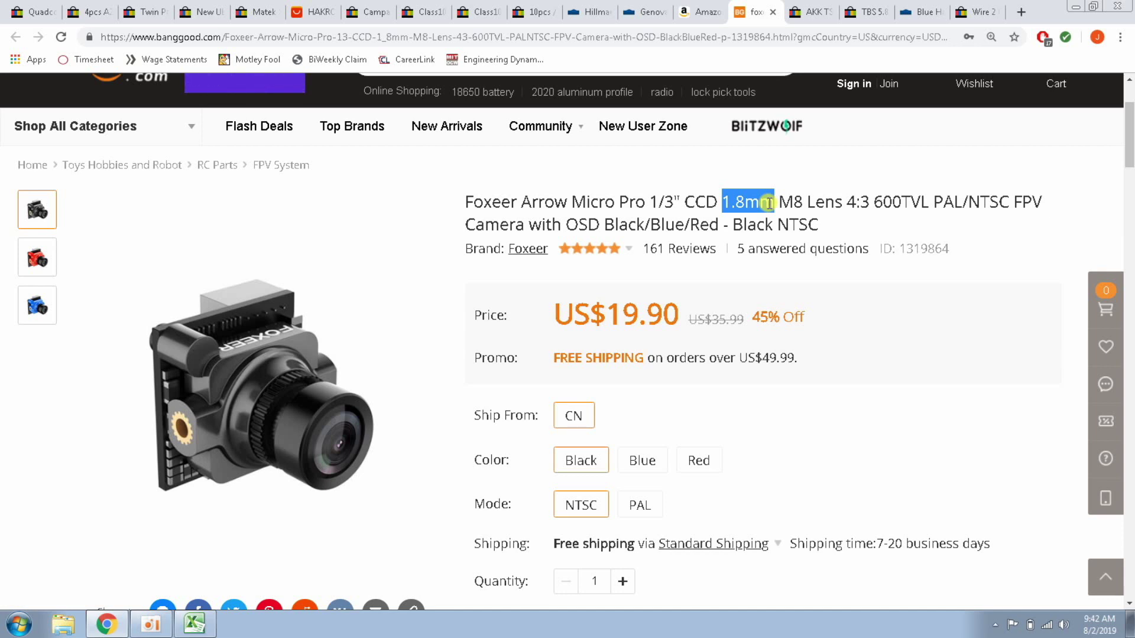
left_click(851, 220)
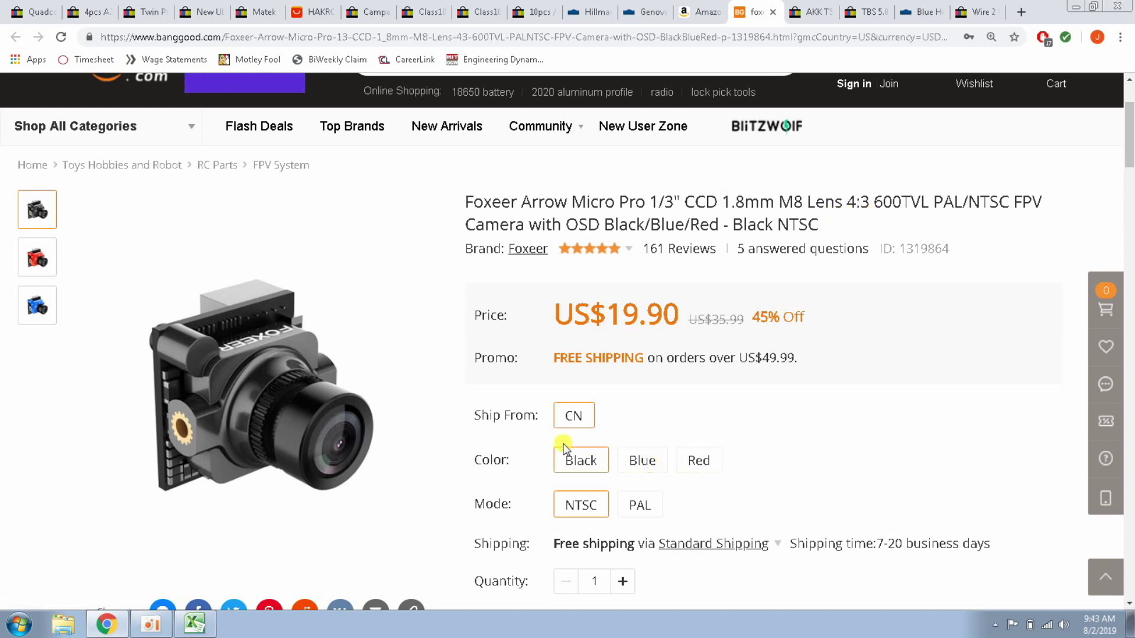
Step: Compare the NTSC and PAL versions, both US$19.90, ending on NTSC
left_click(581, 506)
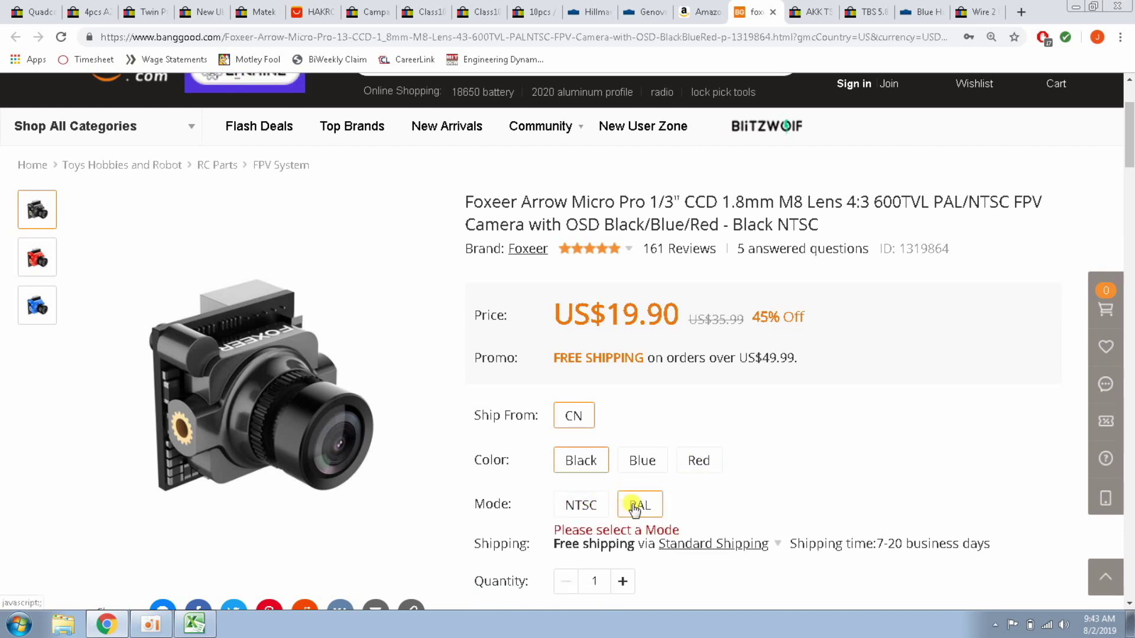
left_click(581, 508)
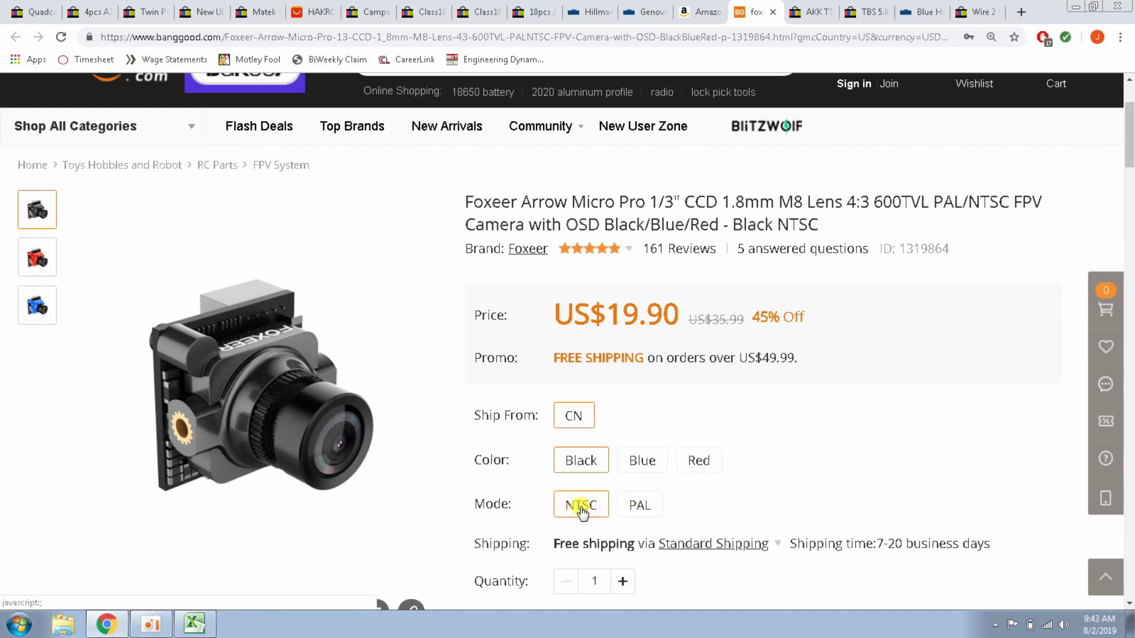
left_click(581, 509)
left_click(624, 512)
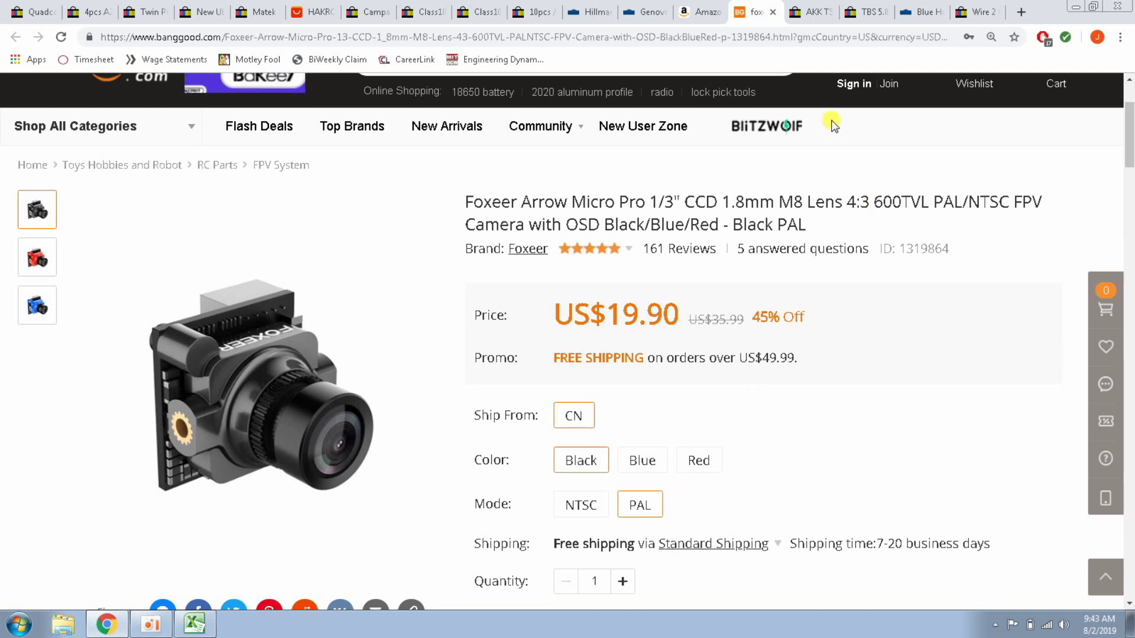
left_click(585, 505)
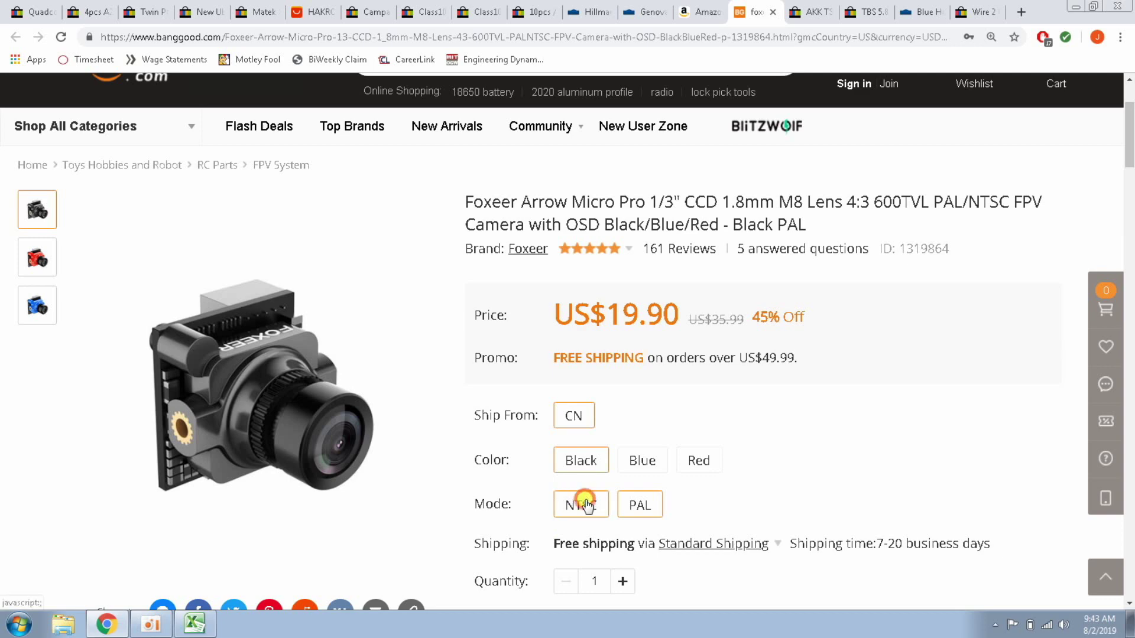
Step: Open the AKK TS5823L transmitter listing and view its antenna connector and module photos
key("ctrl+Tab")
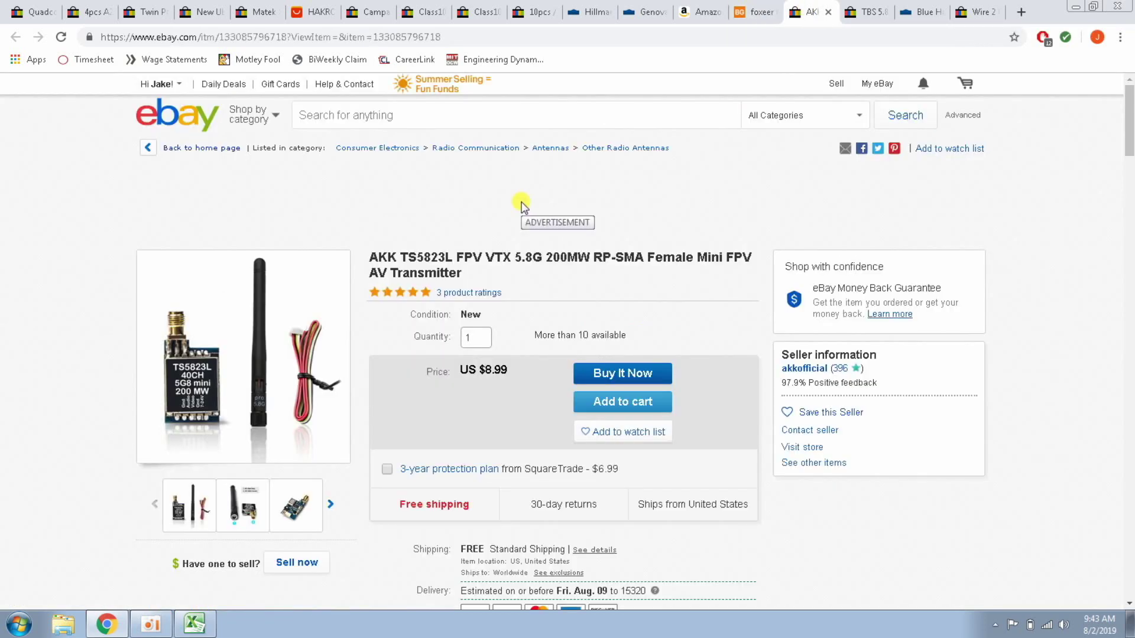
mouse_move(207, 324)
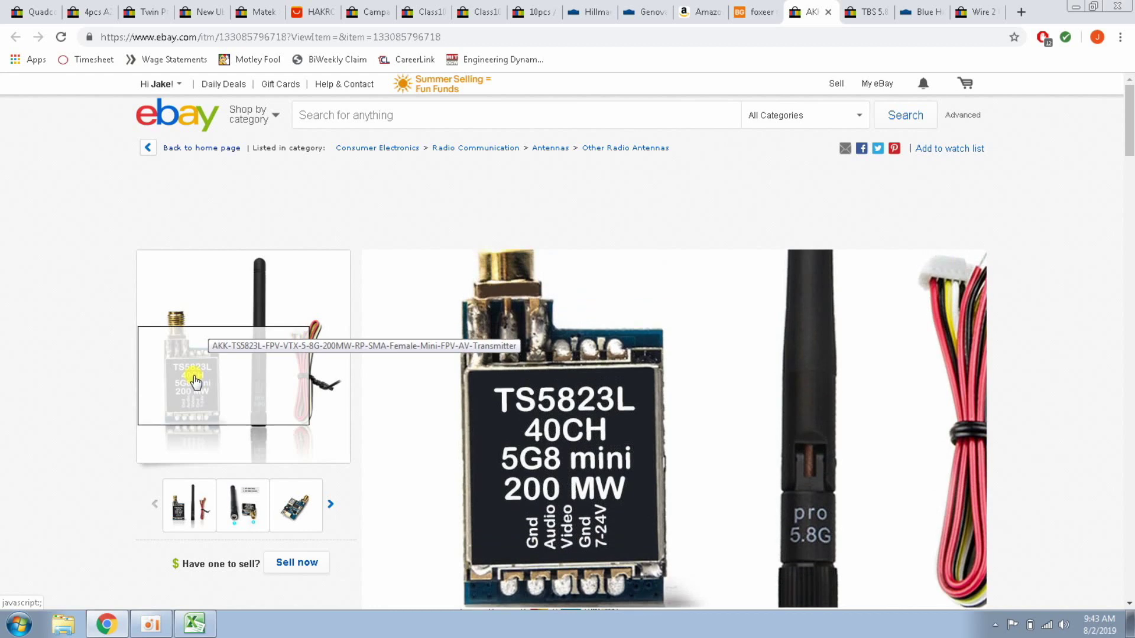
left_click(243, 504)
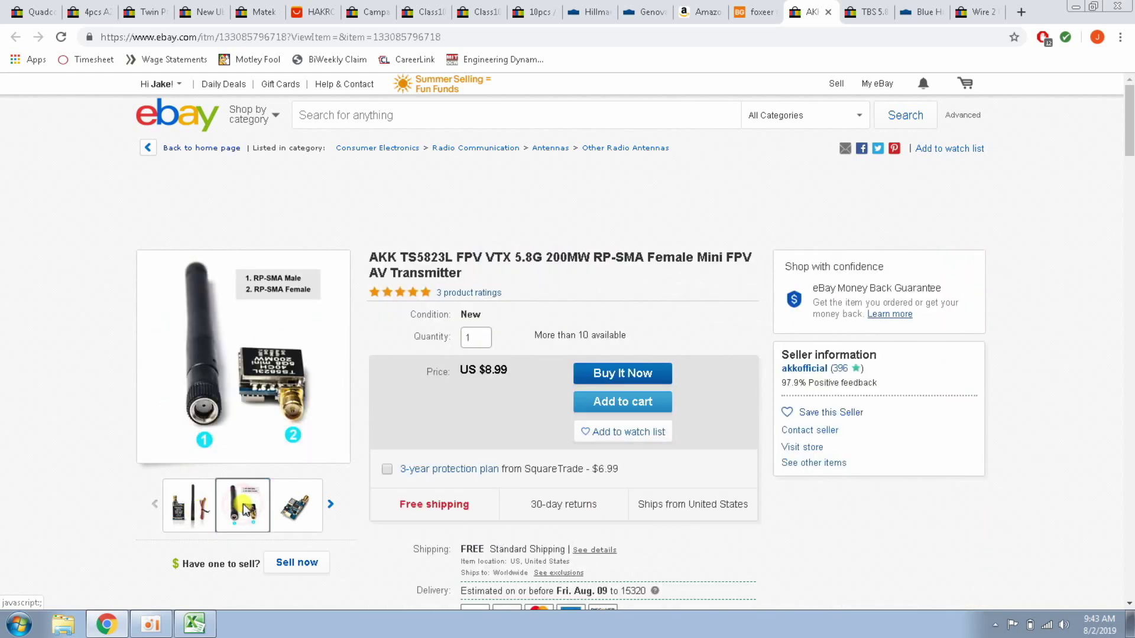
left_click(293, 504)
left_click(258, 389)
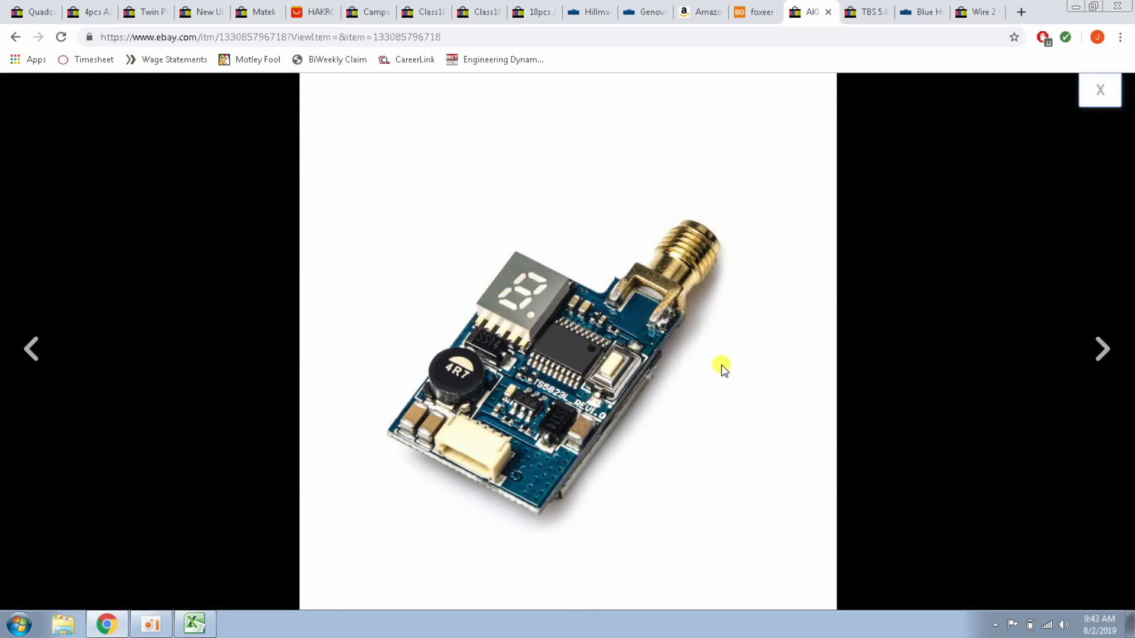
key("Escape")
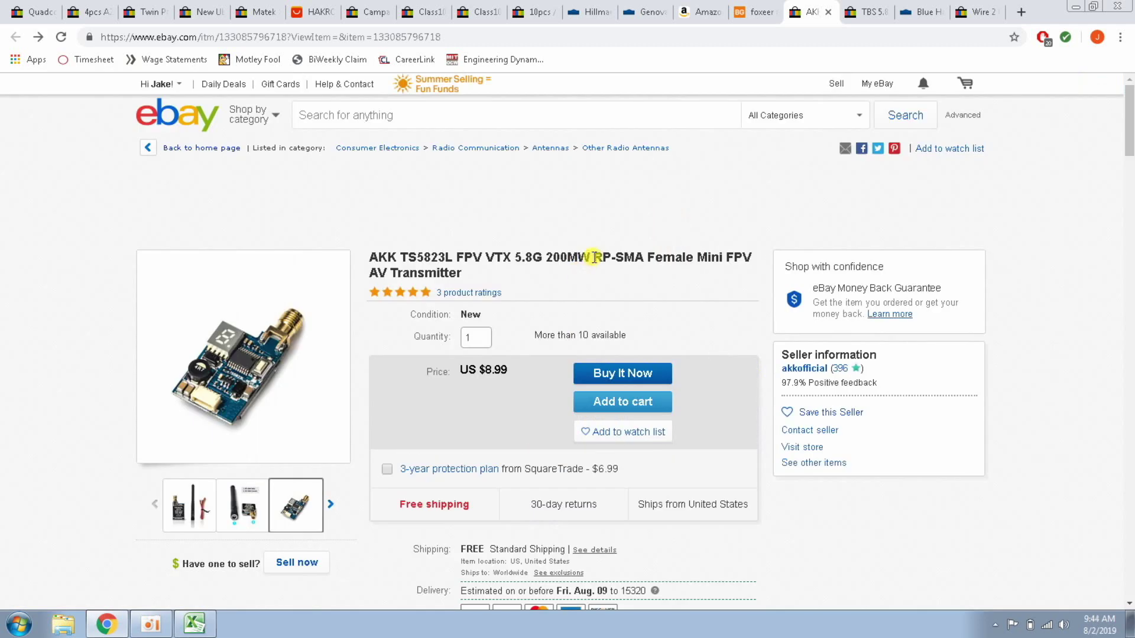
Step: Highlight the RP-SMA connector and 200MW power specs in the listing title
left_click_drag(592, 258, 650, 258)
double_click(566, 258)
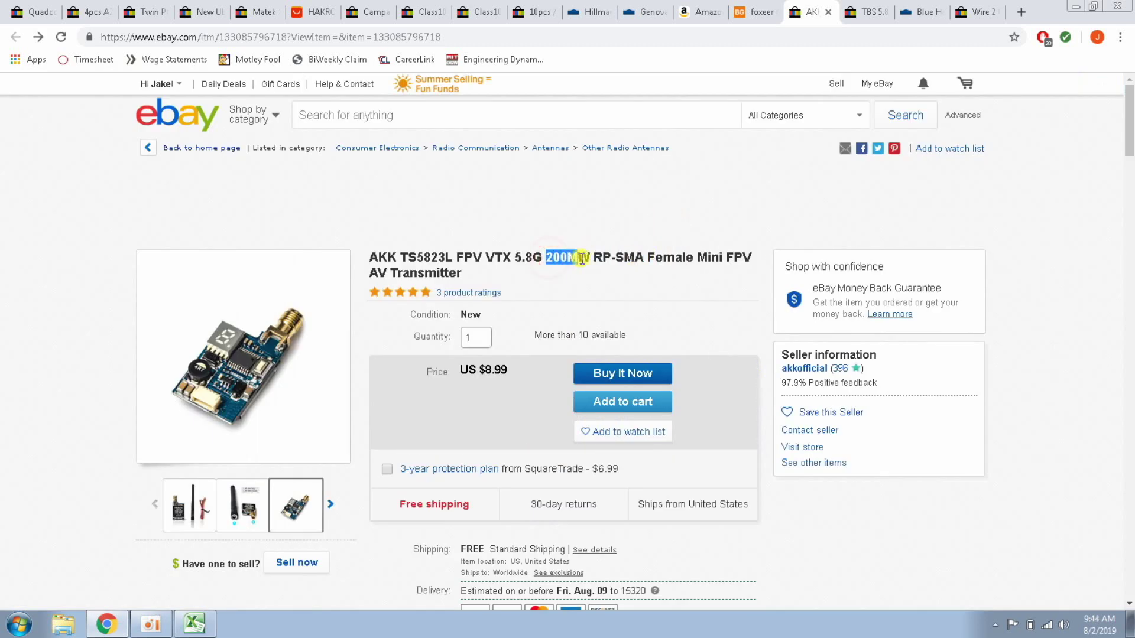
left_click(586, 277)
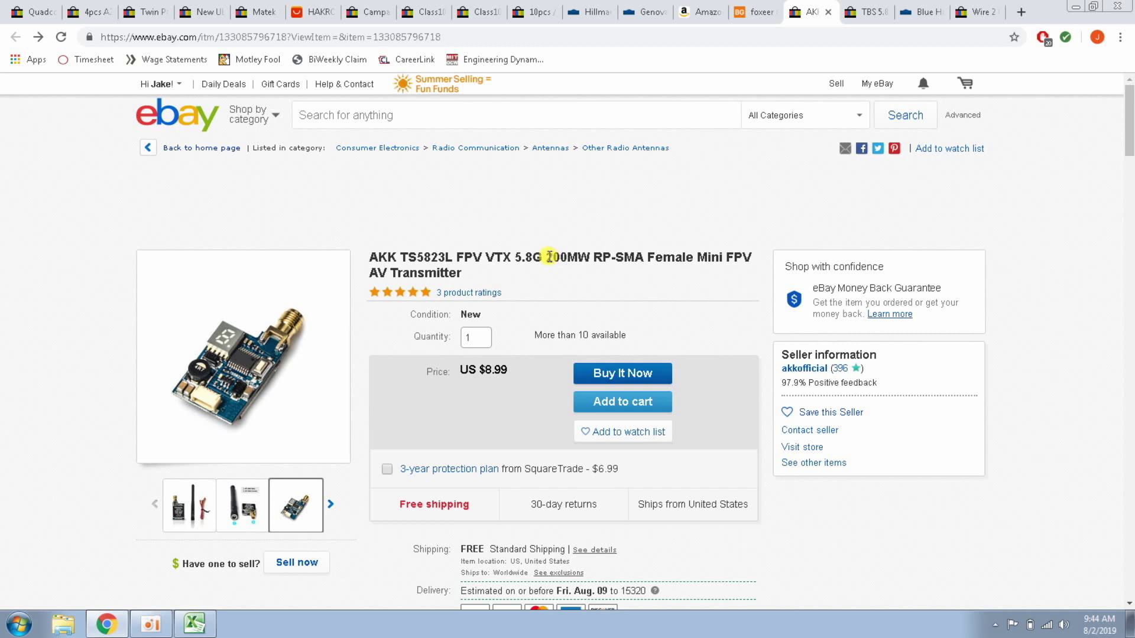
Step: Pick the long inner hole rp sma style on the TBS 5.8G RG402 antenna listing
key("ctrl+Tab")
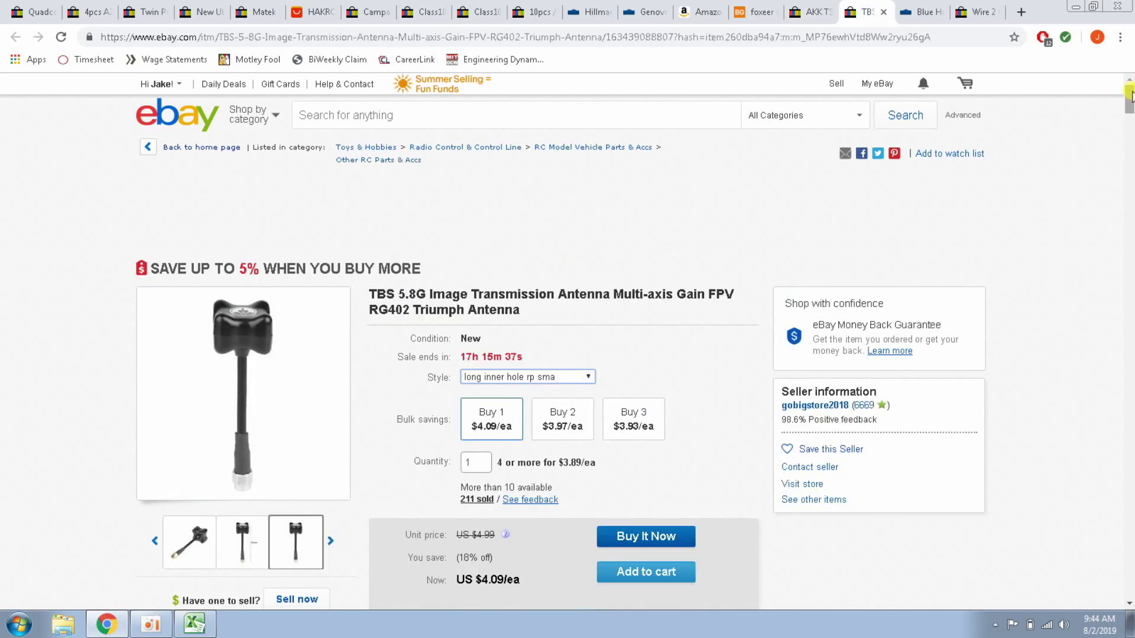
scroll(1129, 95, "down", 1)
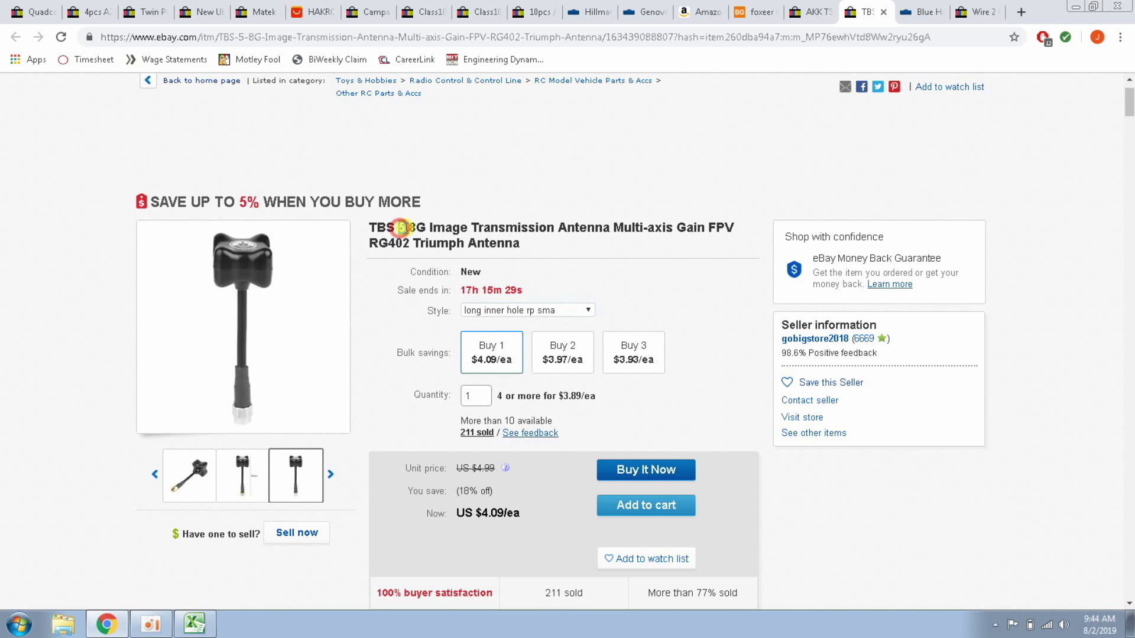
double_click(401, 228)
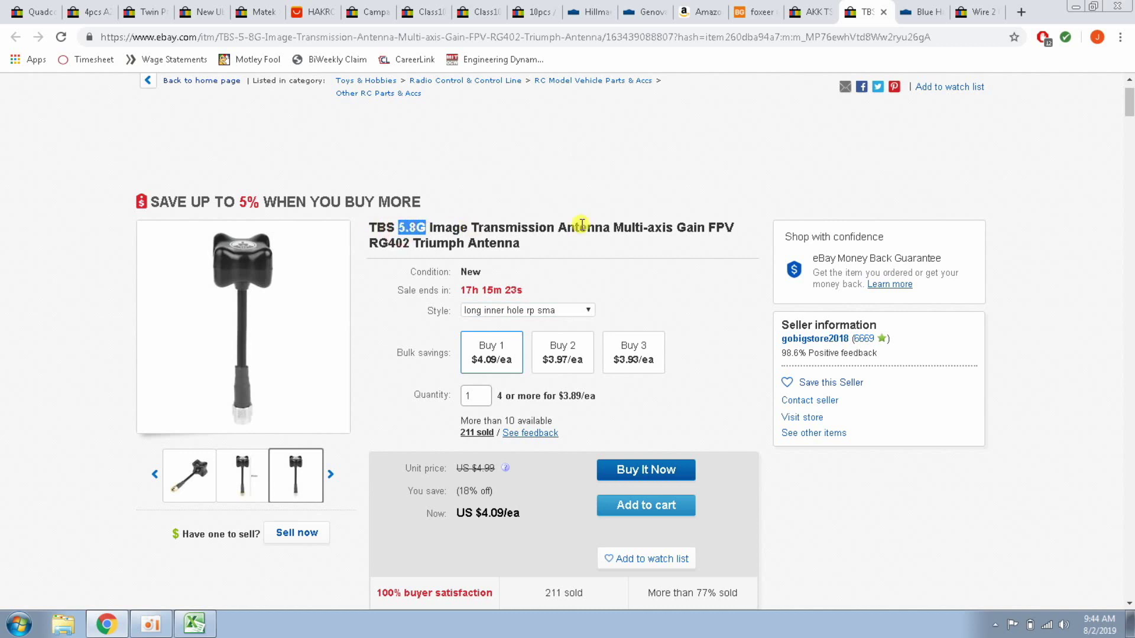
left_click(551, 309)
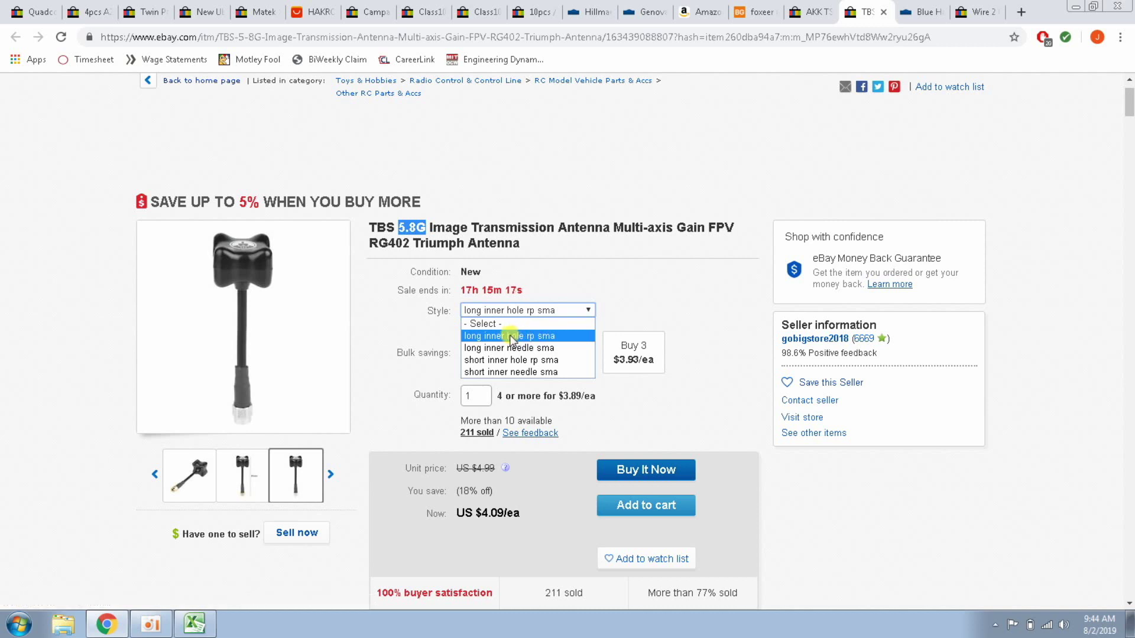
left_click(541, 336)
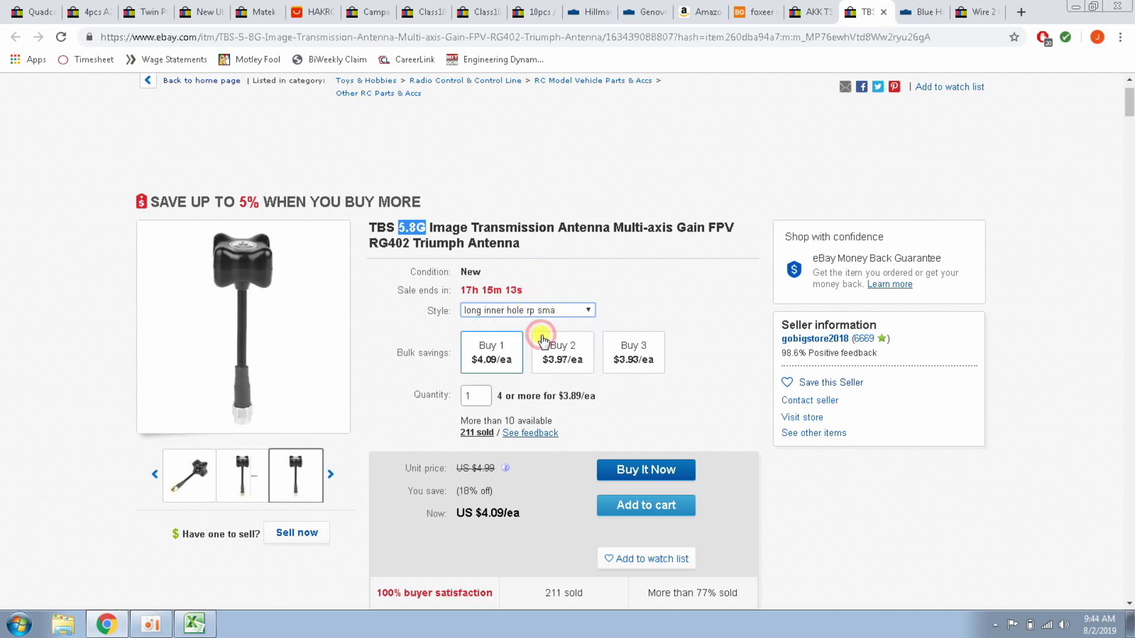
Step: Check the Blue Hawk steel cable's $0.26 price on Lowe's
key("ctrl+Tab")
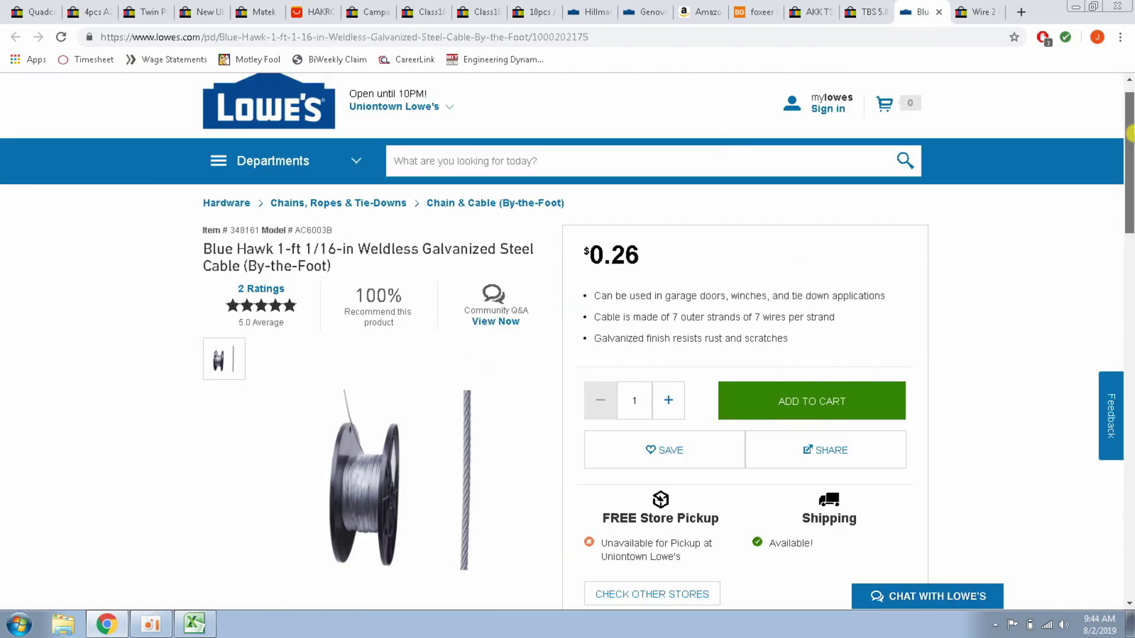
left_click_drag(1131, 133, 1130, 139)
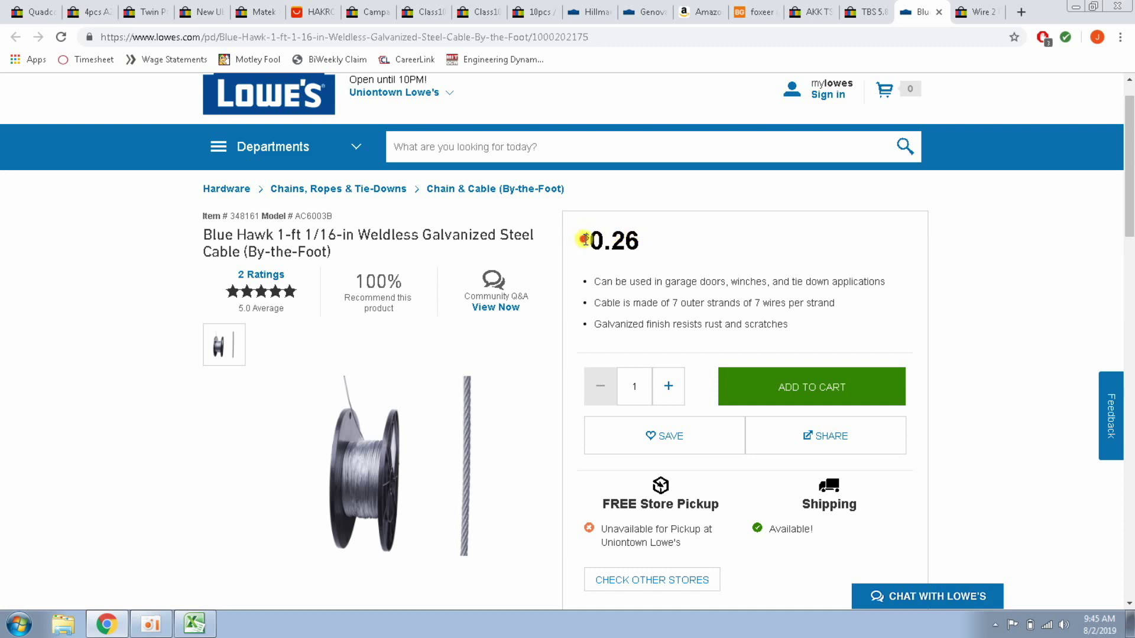
left_click_drag(590, 238, 636, 239)
left_click(662, 242)
Step: Check the 10 pcs quantity on the eBay terminal block listing
key("ctrl+Tab")
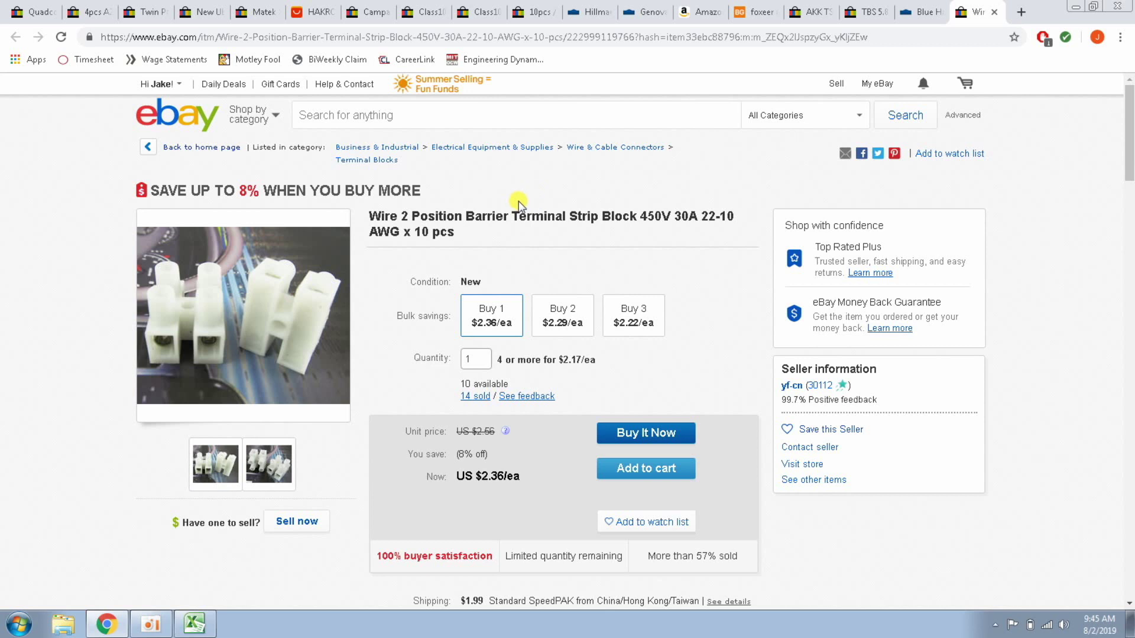
left_click_drag(456, 233, 414, 233)
left_click(461, 234)
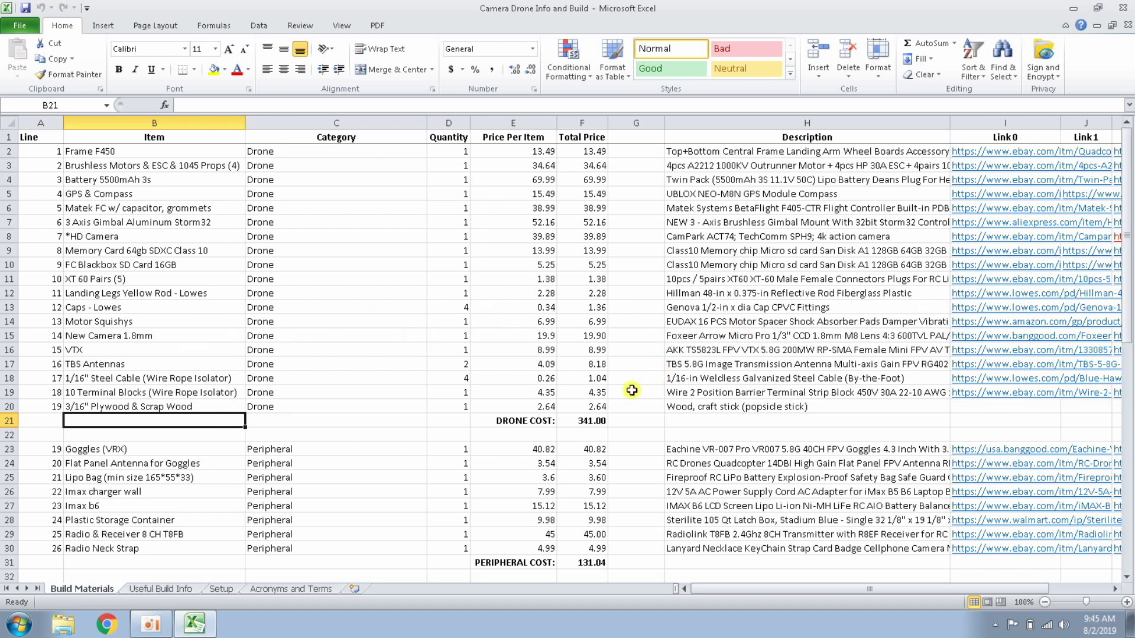
Step: Verify F21's 341.00 DRONE COST is =SUM(F2:F20), then return to the Banggood goggles page
left_click(593, 420)
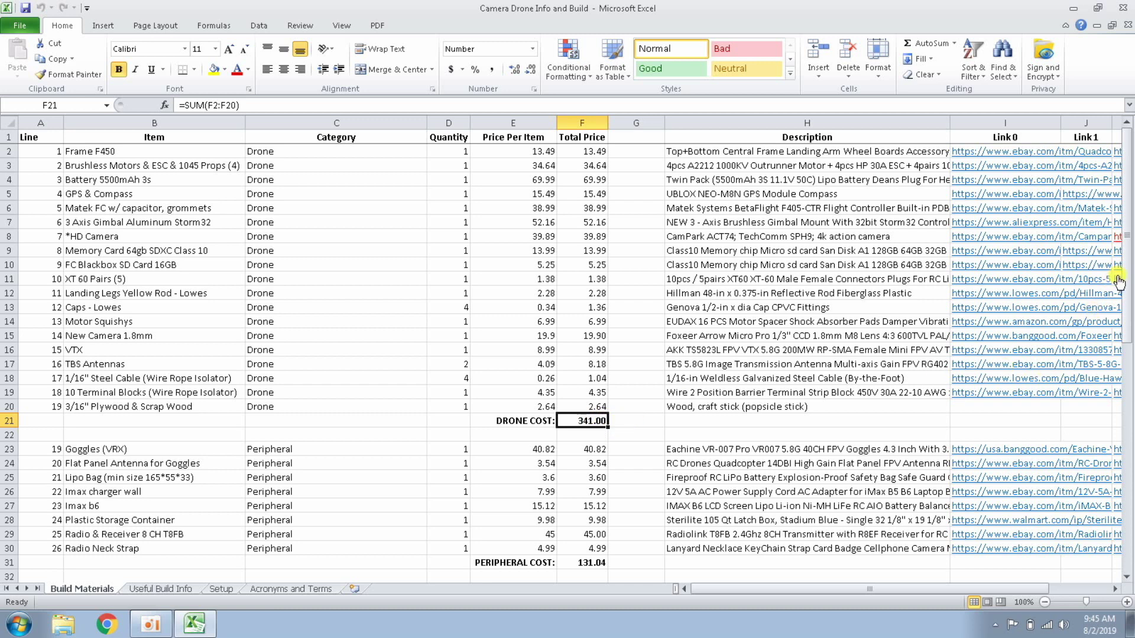
left_click_drag(1124, 276, 1130, 322)
left_click(728, 323)
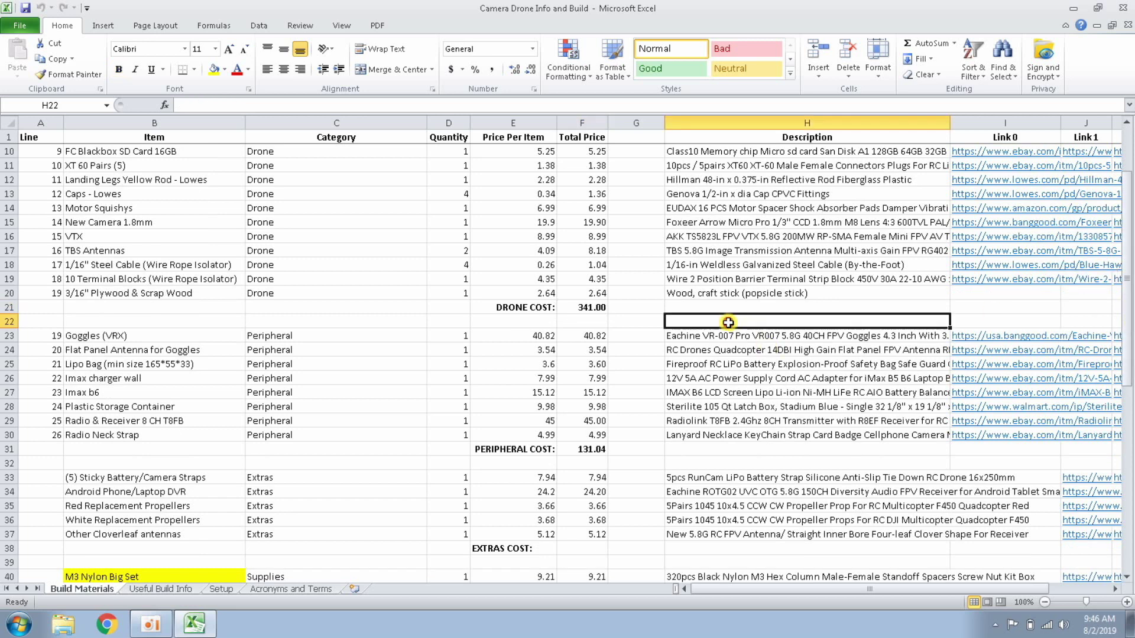
key("alt+Tab")
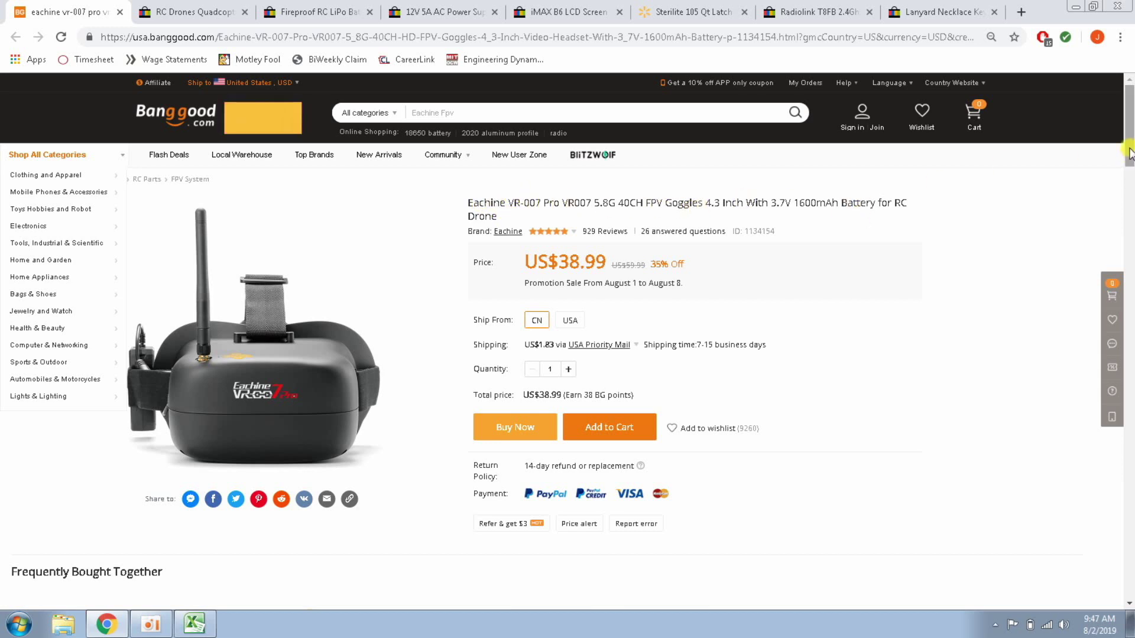
Step: Look over the US$38.99 VR-007 goggles and US $3.12 14DBI flat panel antenna listings
mouse_move(1128, 149)
left_mouse_down()
mouse_move(1129, 162)
mouse_move(1129, 149)
left_mouse_up()
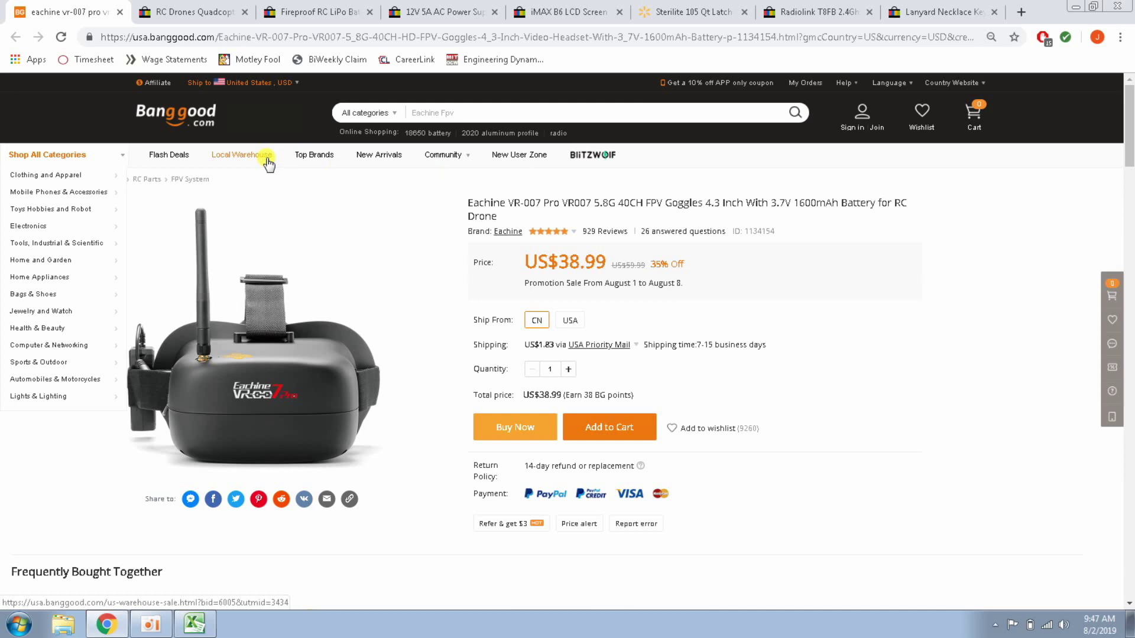
mouse_move(337, 293)
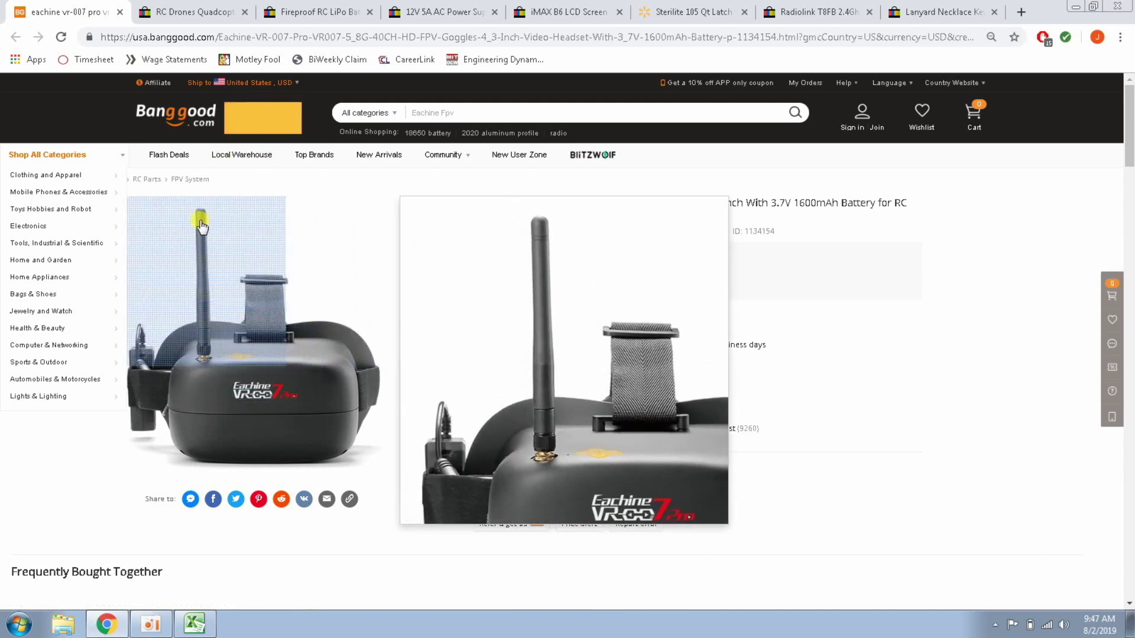
key("ctrl+Tab")
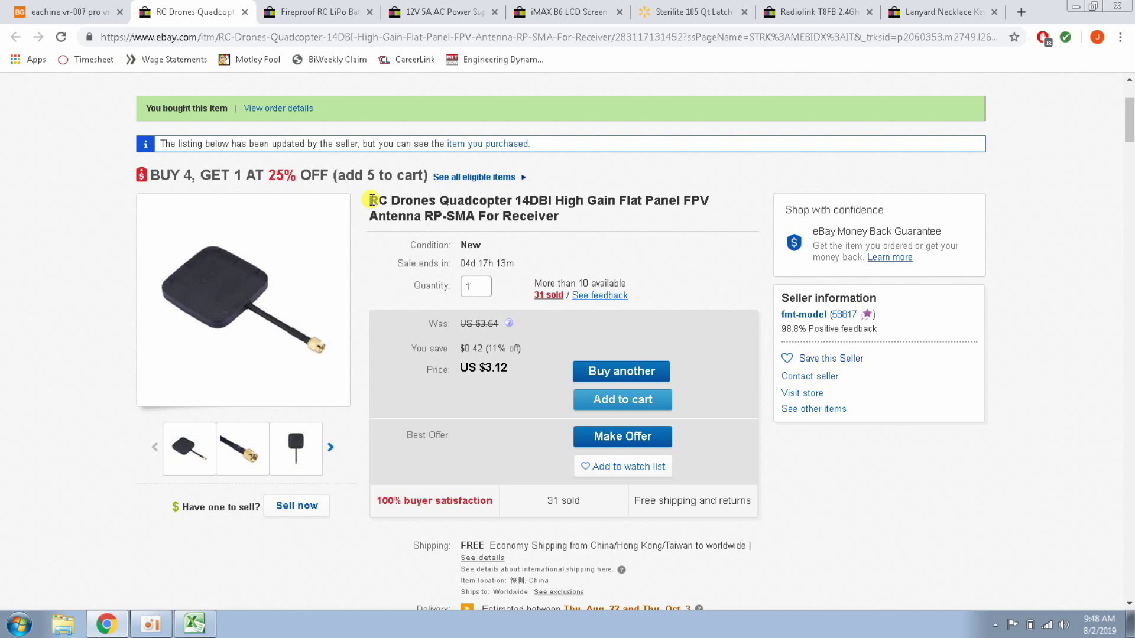
mouse_move(228, 312)
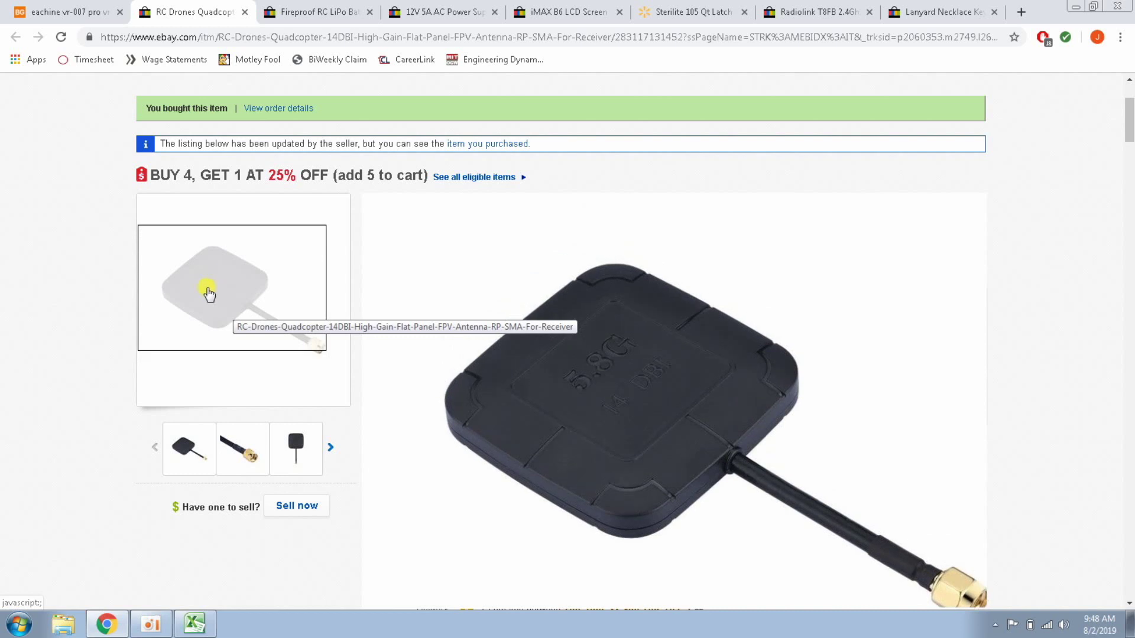
key("ctrl+Tab")
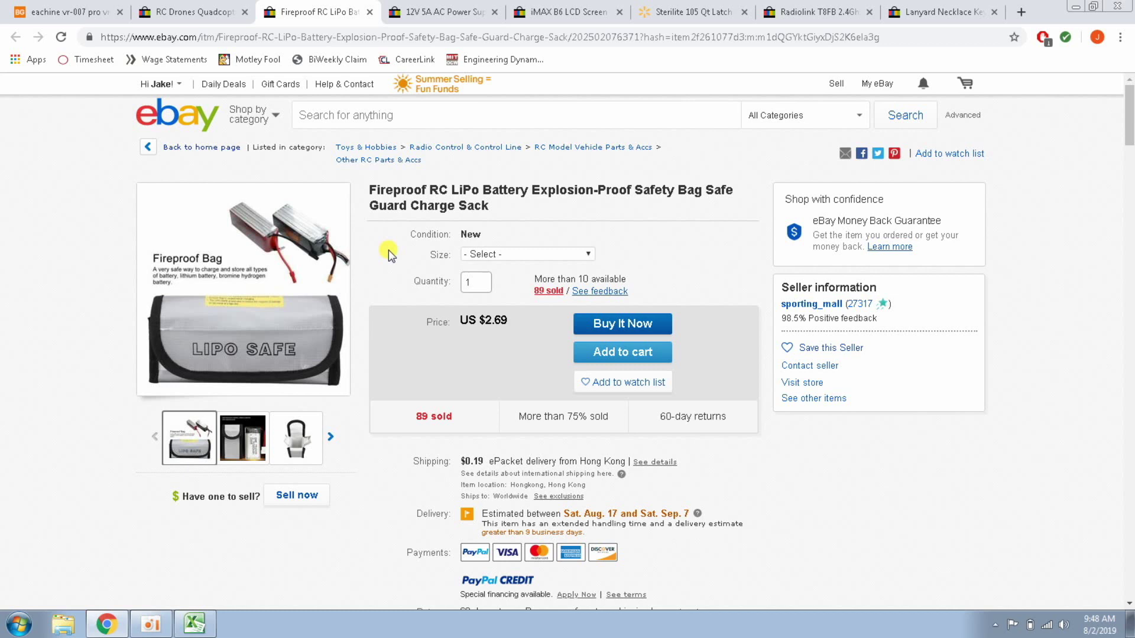
Step: Choose the 188*80*65mm LiPo bag size and move the iMAX B6 charger tab before the 12V adapter
left_click(480, 254)
left_click(497, 292)
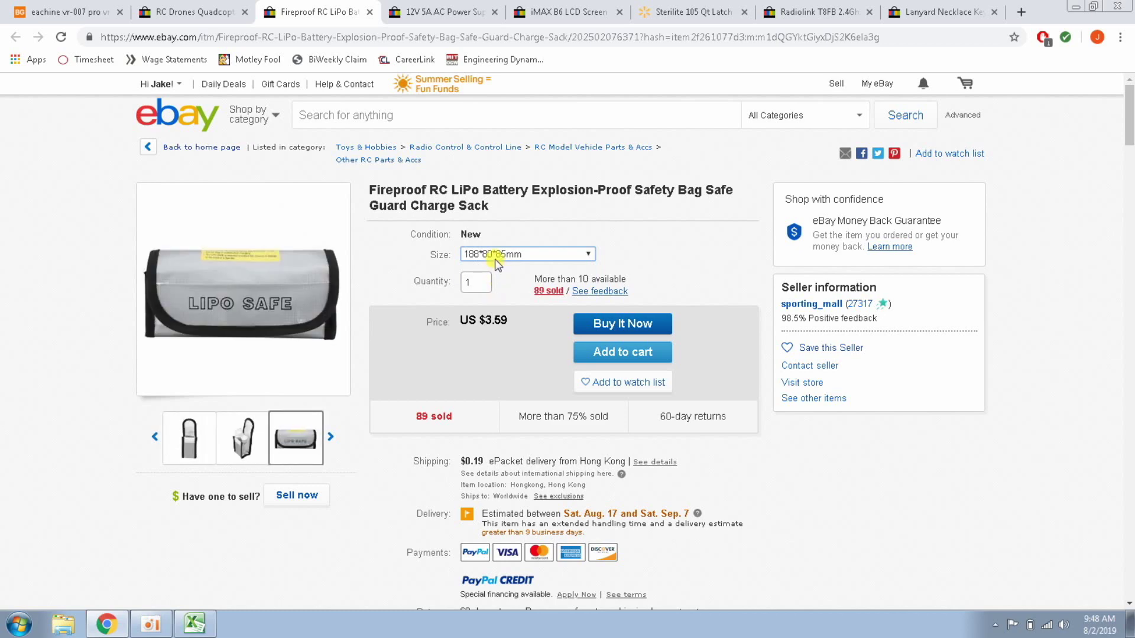
left_click_drag(565, 11, 423, 7)
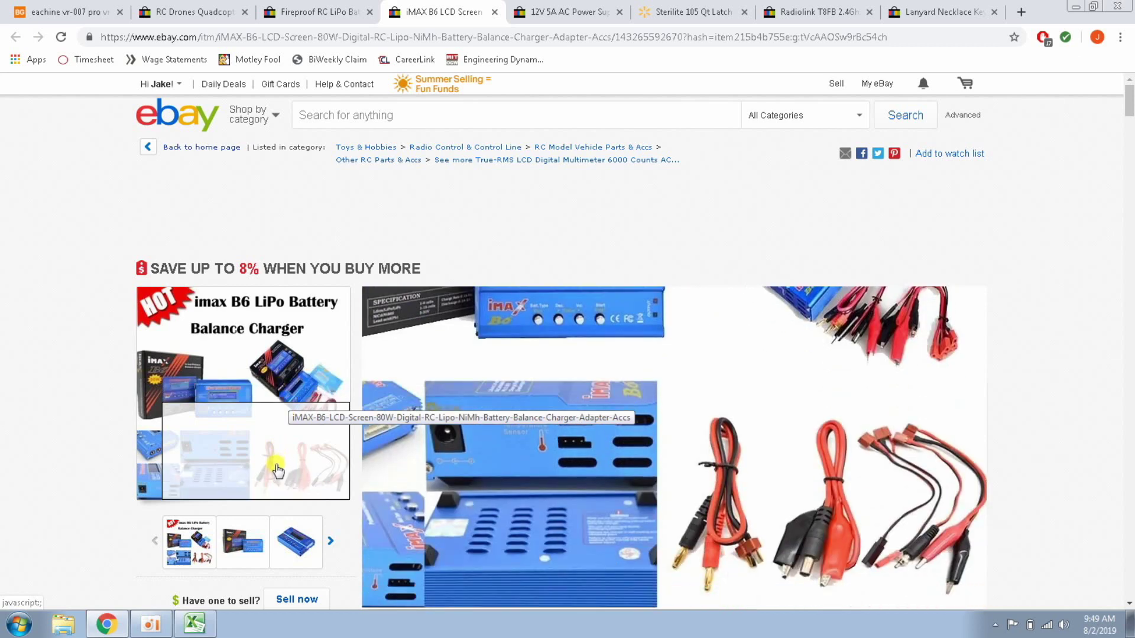
Step: Move past the 12V adapter and Sterilite latch box pages to the Radiolink T8FB transmitter listing
key("ctrl+Tab")
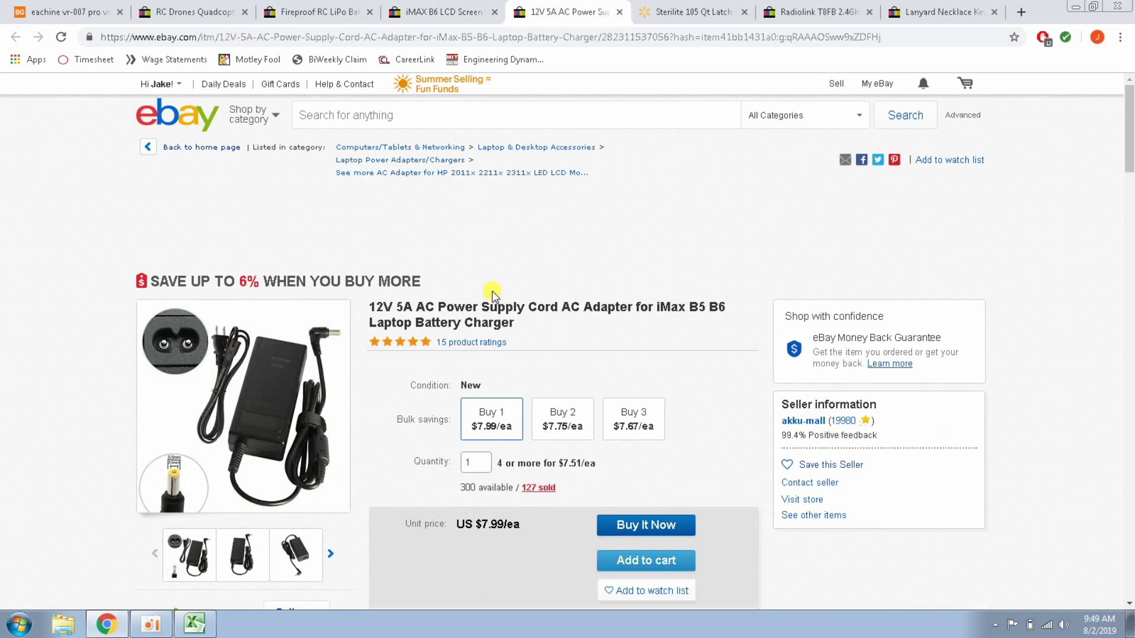
key("ctrl+Tab")
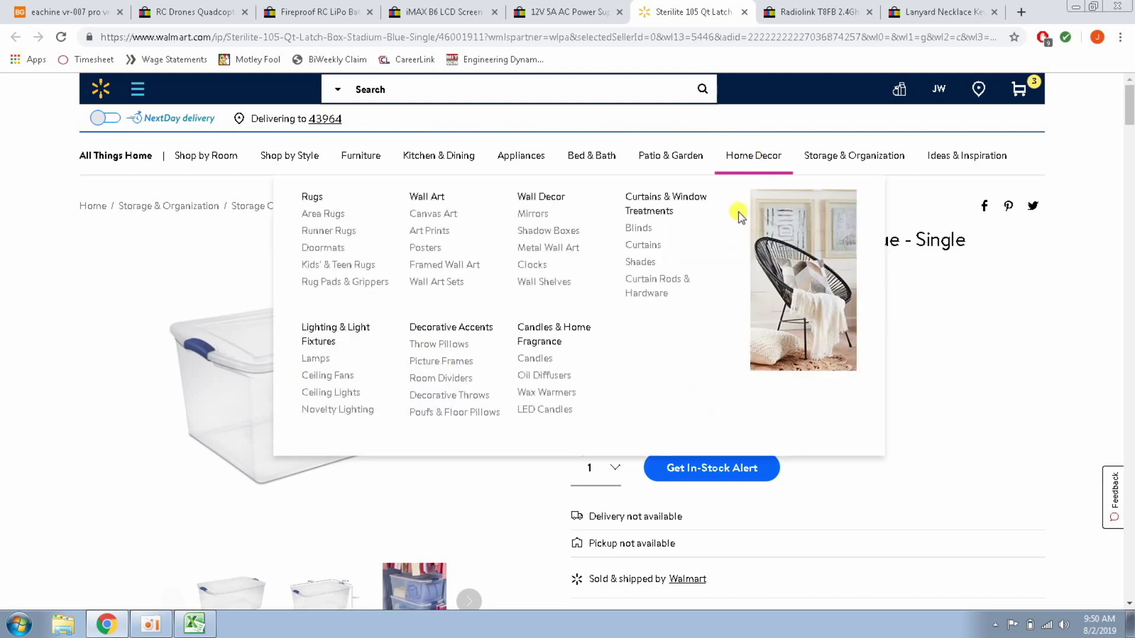
left_click(821, 9)
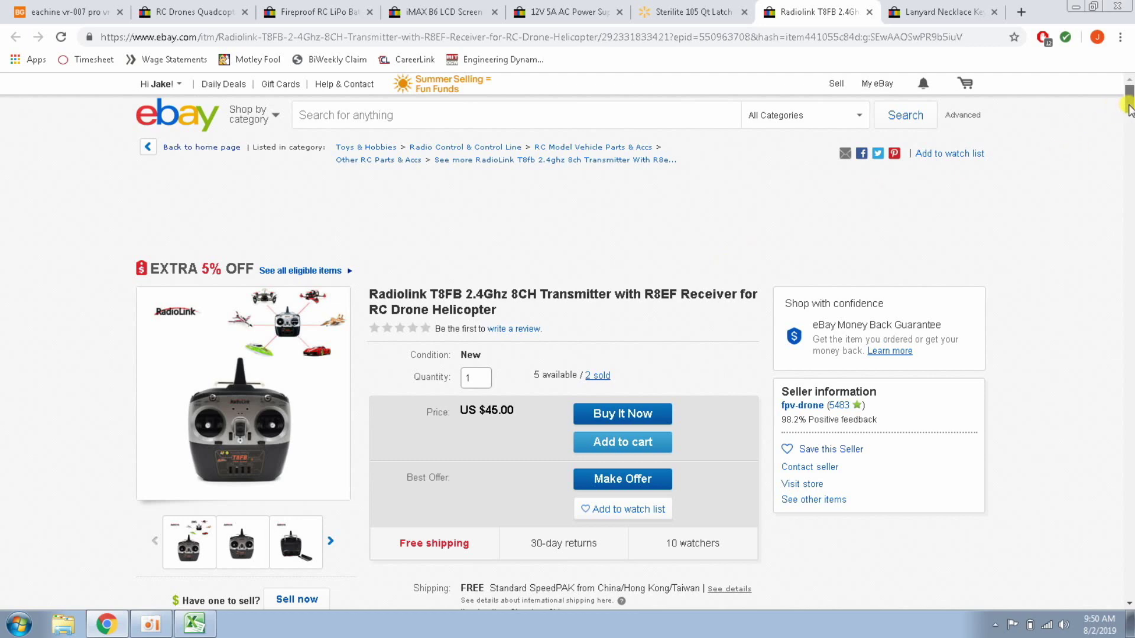
Step: Read through the US $45.00 Radiolink T8FB listing, then go to the Lanyard Necklace strap listing
scroll(1130, 110, "down", 2)
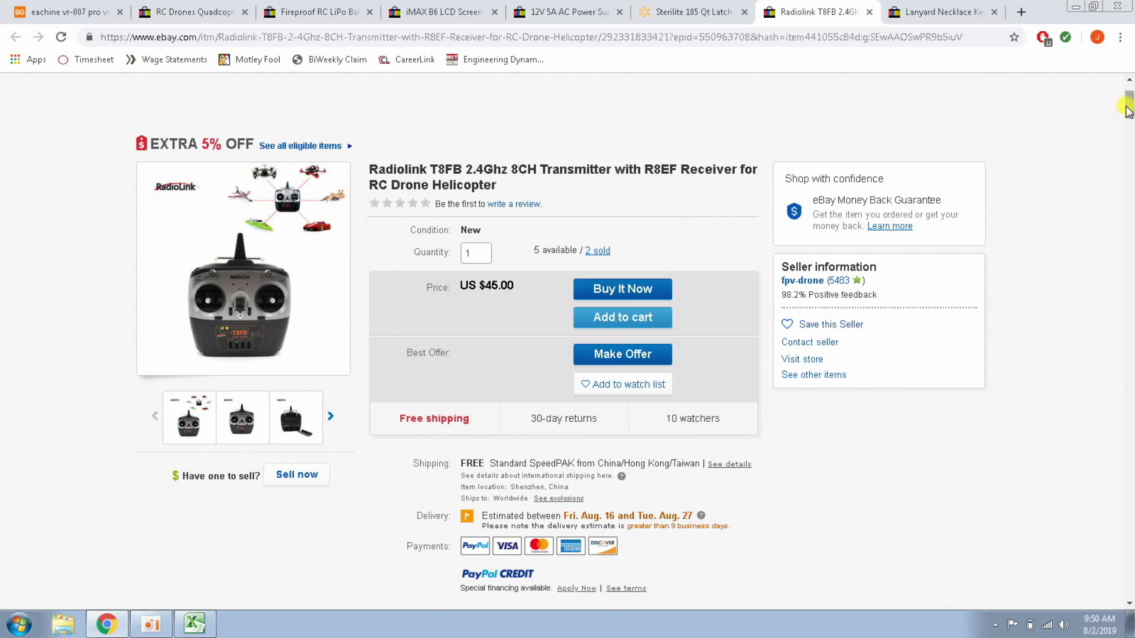
scroll(1128, 114, "down", 1)
left_click_drag(1128, 114, 1129, 299)
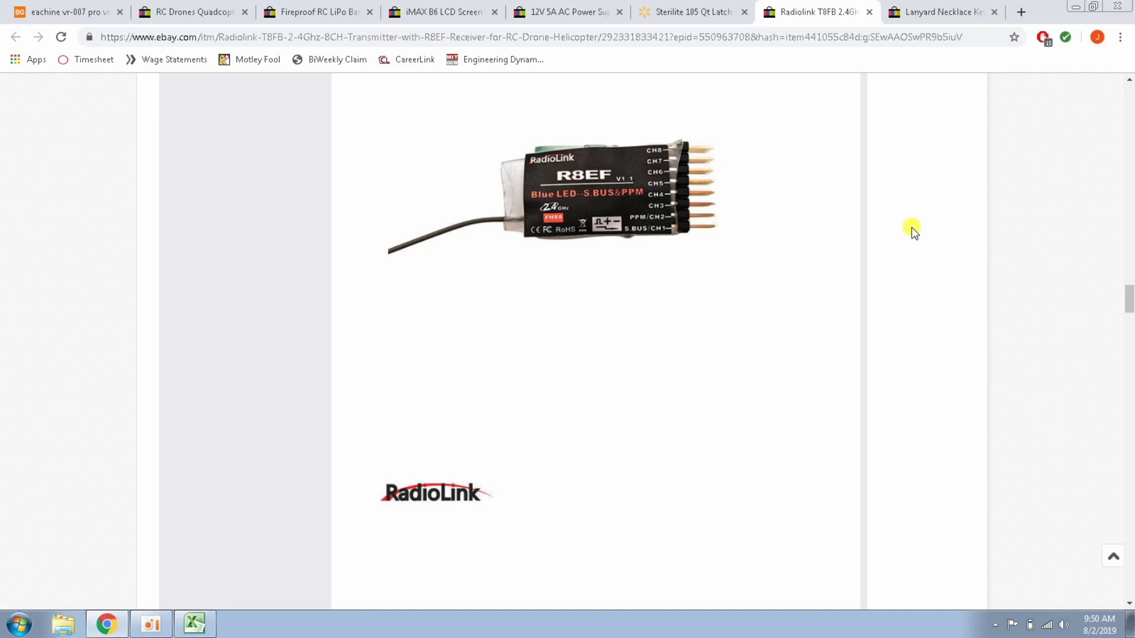
left_click_drag(1130, 296, 1130, 211)
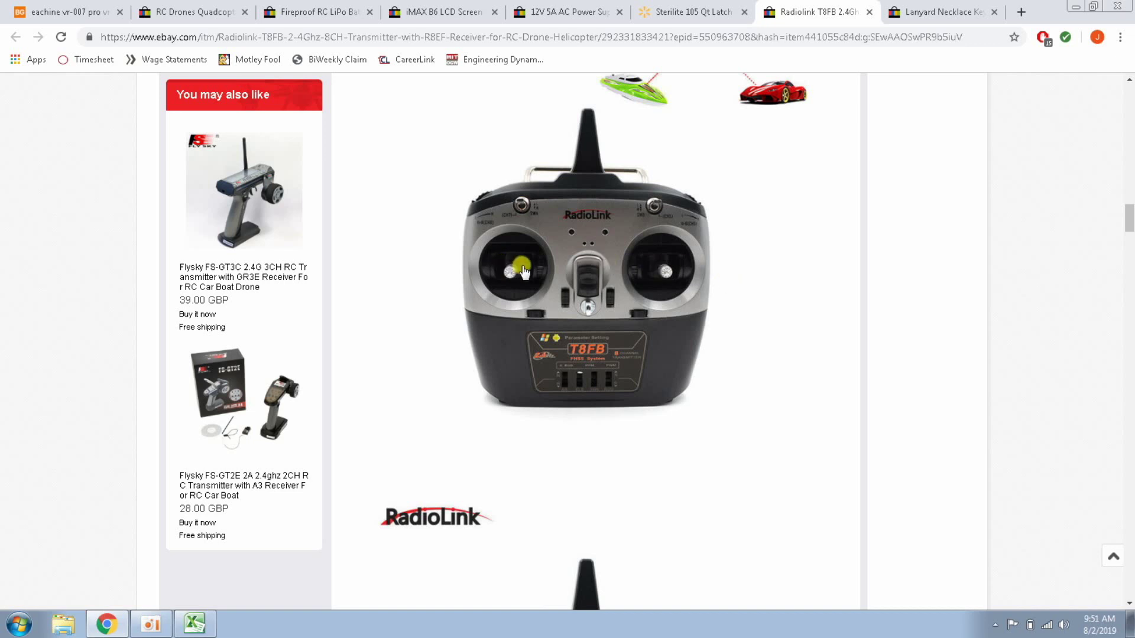
scroll(1130, 213, "up", 1)
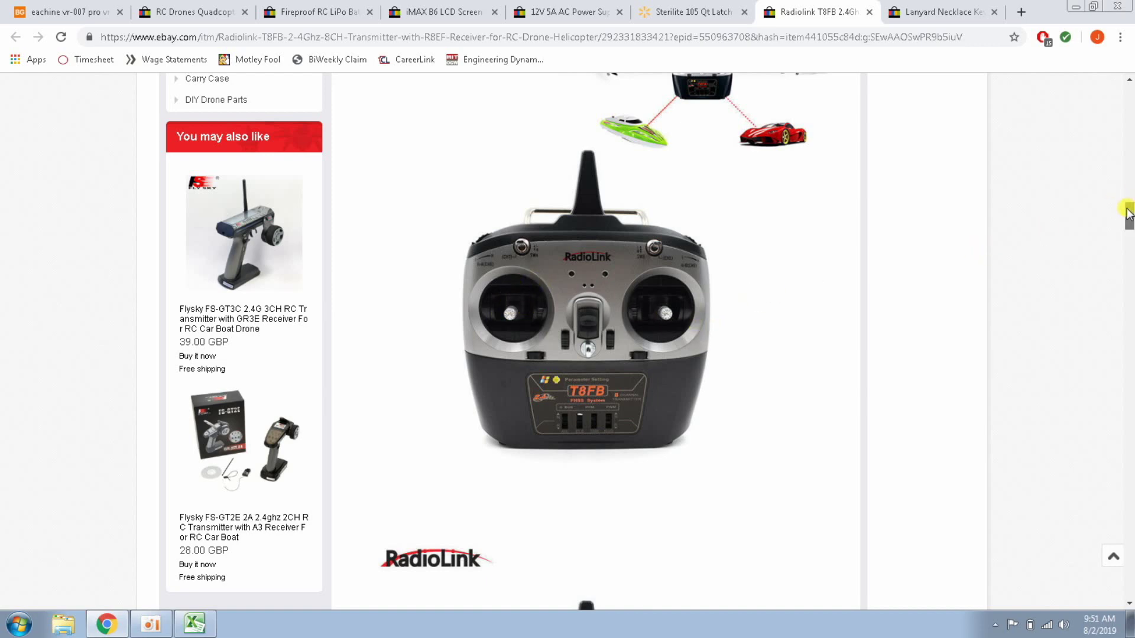
scroll(1129, 213, "up", 2)
scroll(1129, 213, "up", 10)
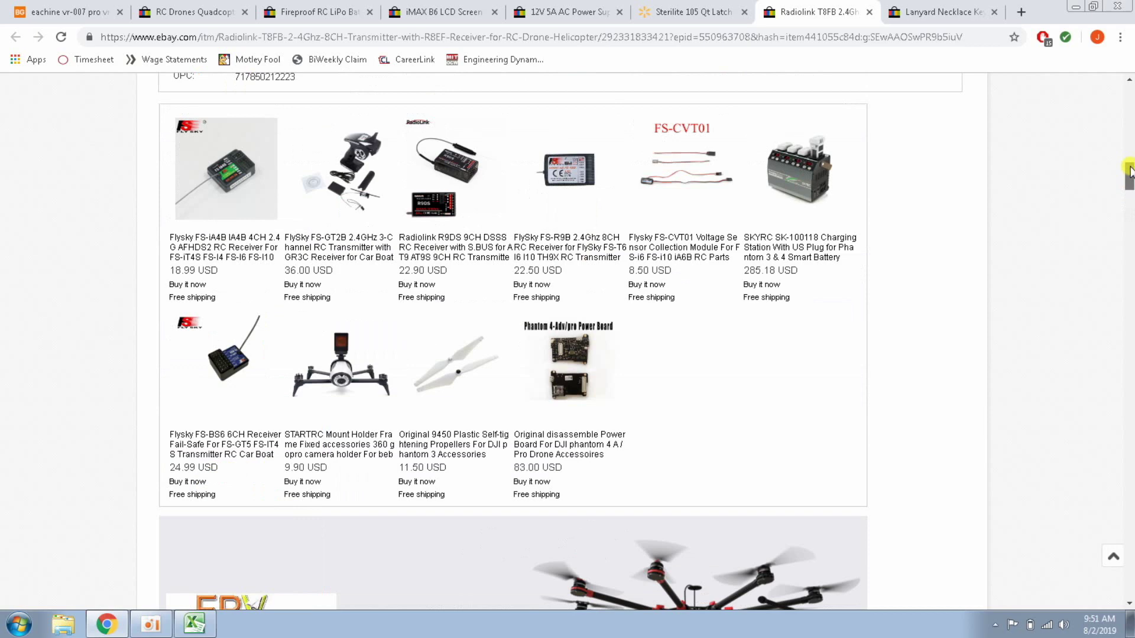
key("ctrl+Tab")
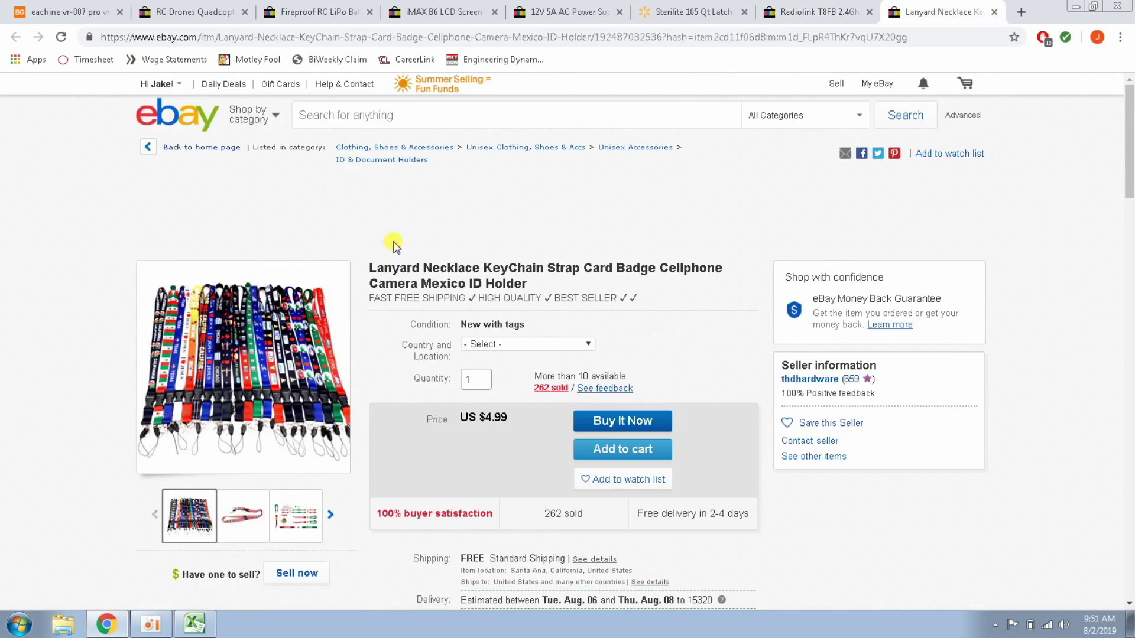
Step: Glance back at the Radiolink listing, then enlarge the lanyard's main product photo
left_click(818, 9)
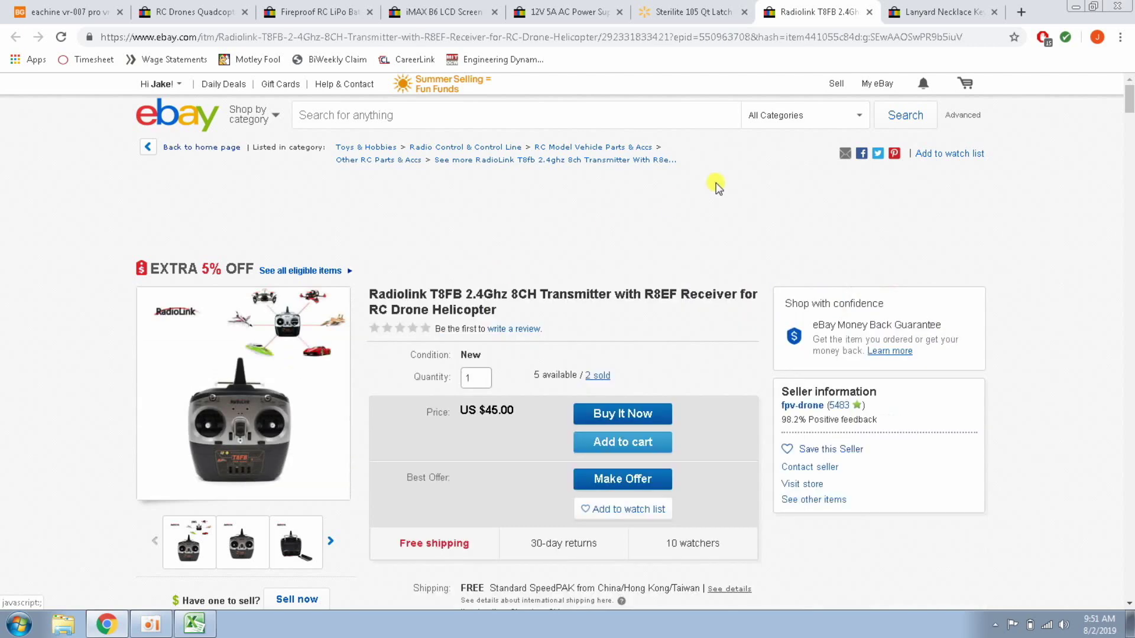
left_click(928, 14)
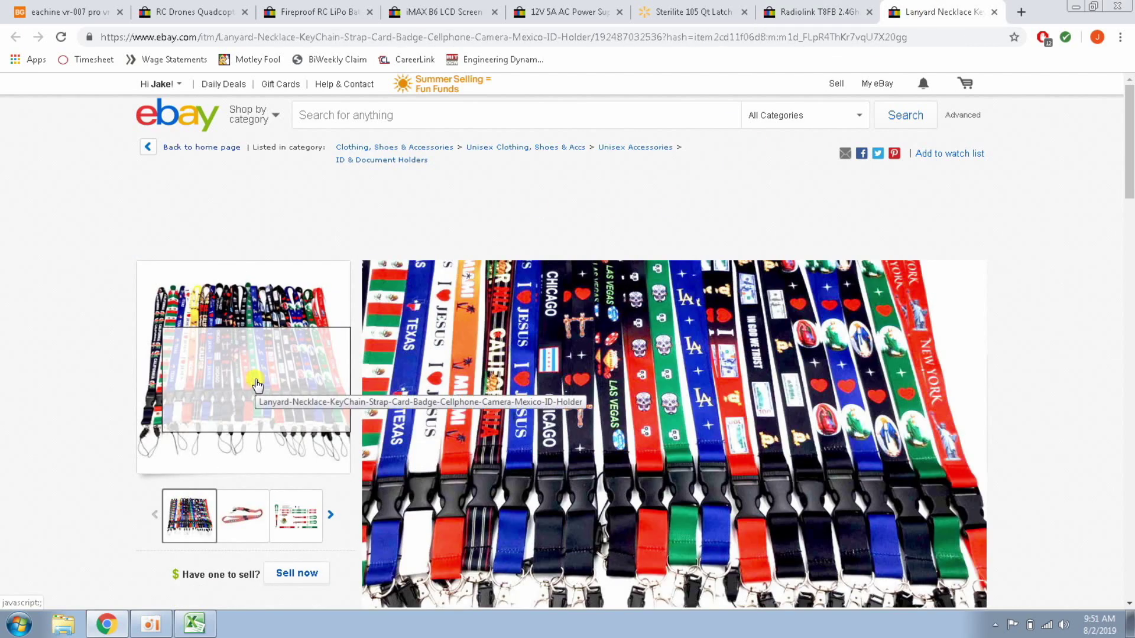
left_click(253, 391)
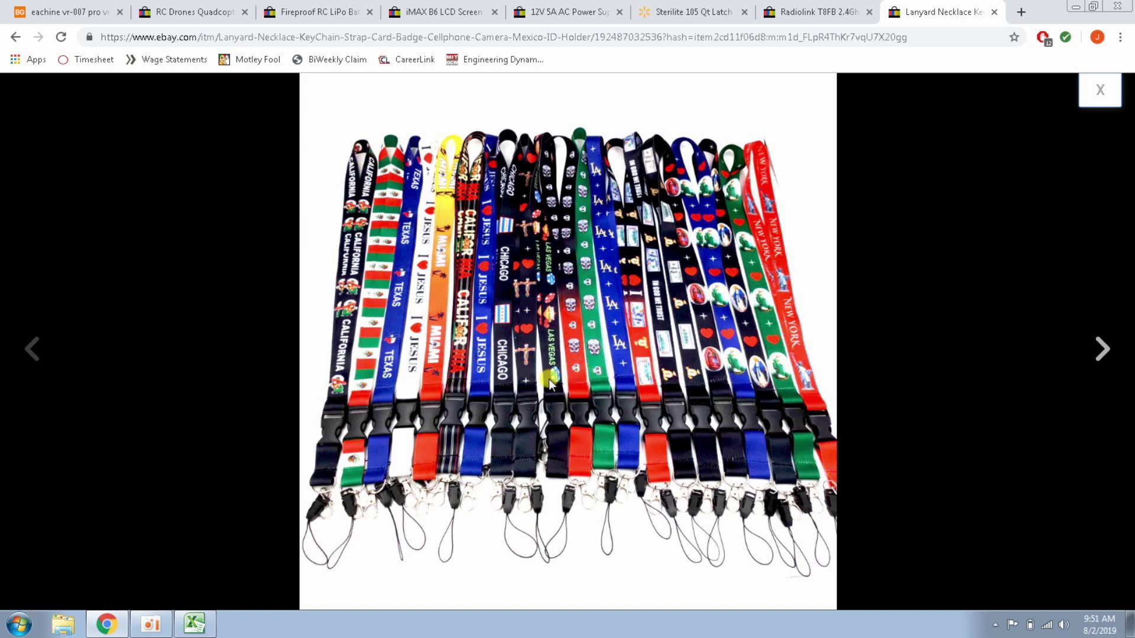
Step: In Excel, scroll to the Extras and Supplies rows, selecting row 33's battery strap and row 40's M3 standoff kit
key("alt+Tab")
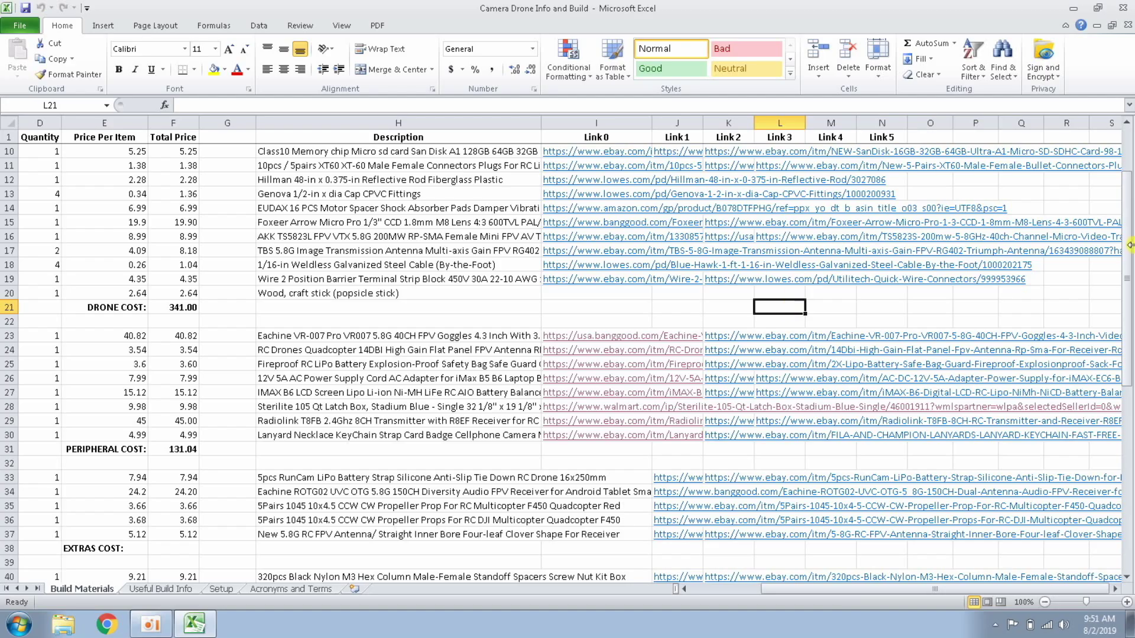
left_click_drag(1129, 255, 1130, 356)
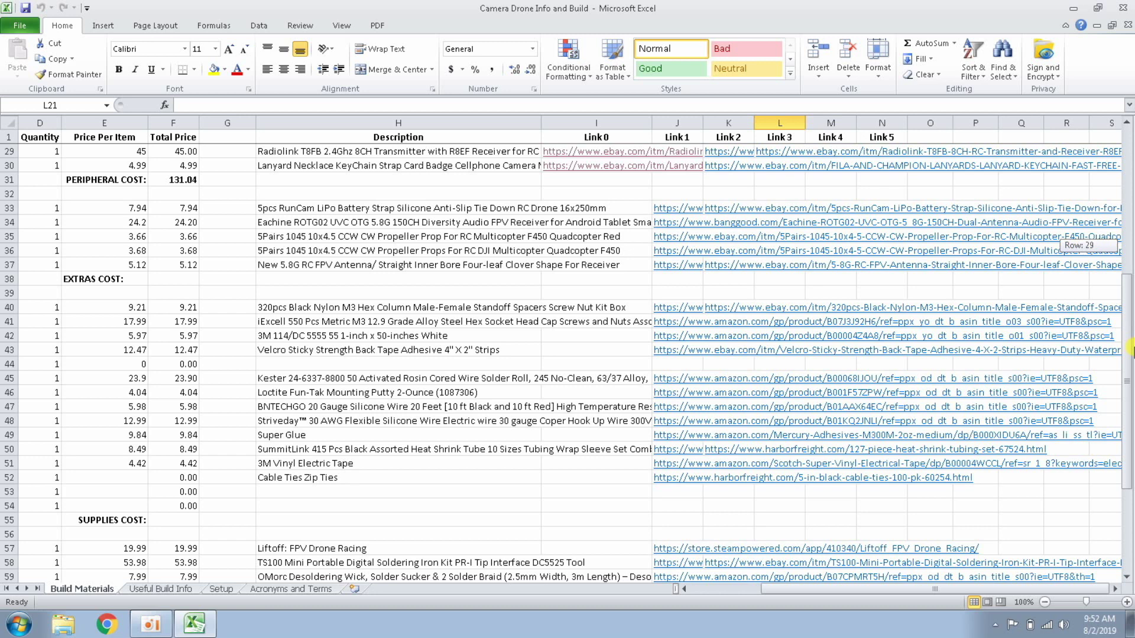
left_click(314, 207)
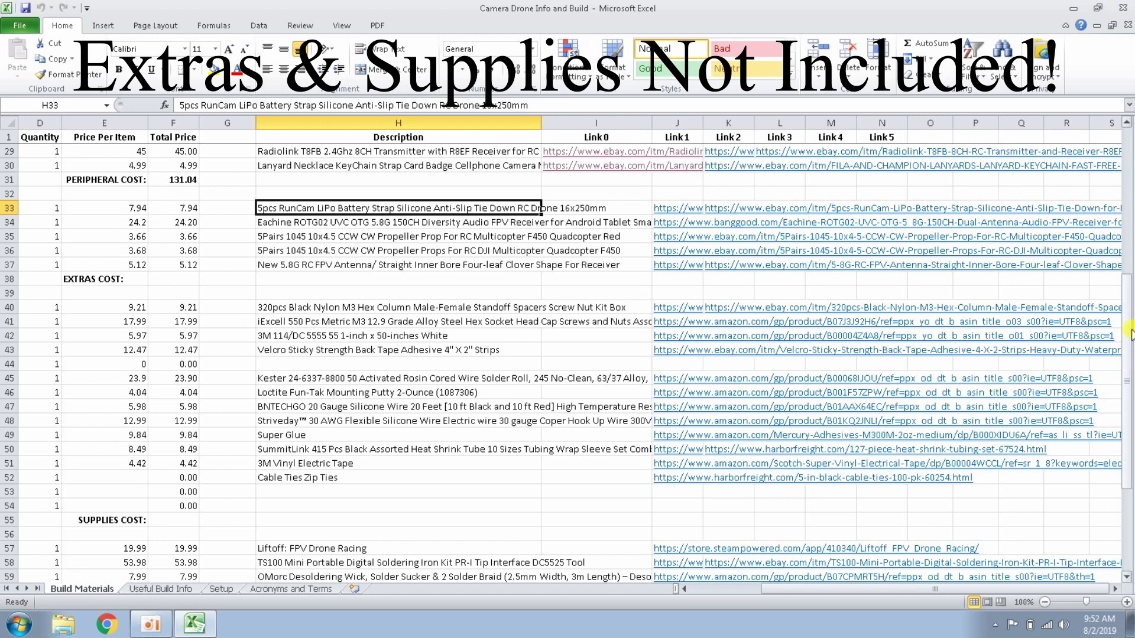
mouse_move(1131, 334)
left_mouse_down()
mouse_move(1130, 346)
mouse_move(1130, 328)
left_mouse_up()
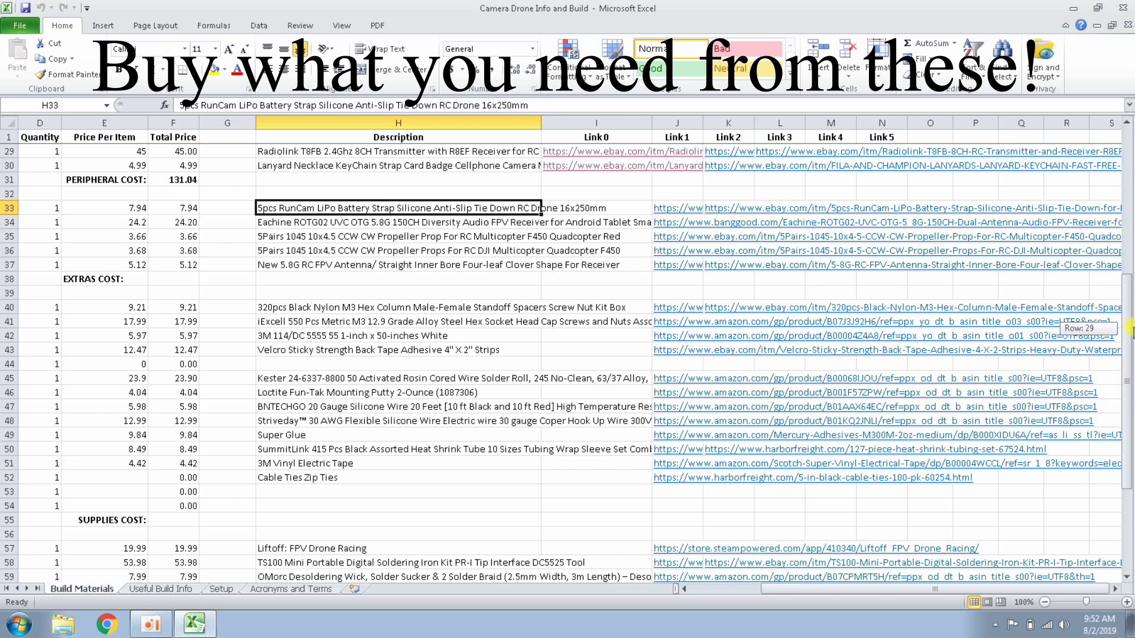
left_click_drag(1130, 328, 1130, 340)
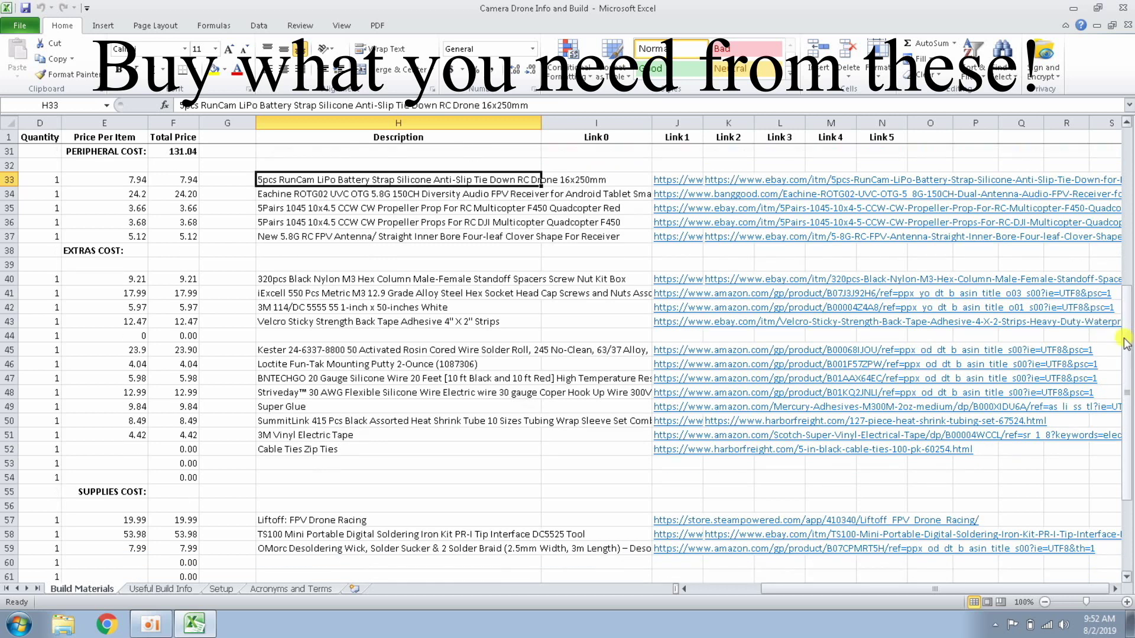
left_click(338, 280)
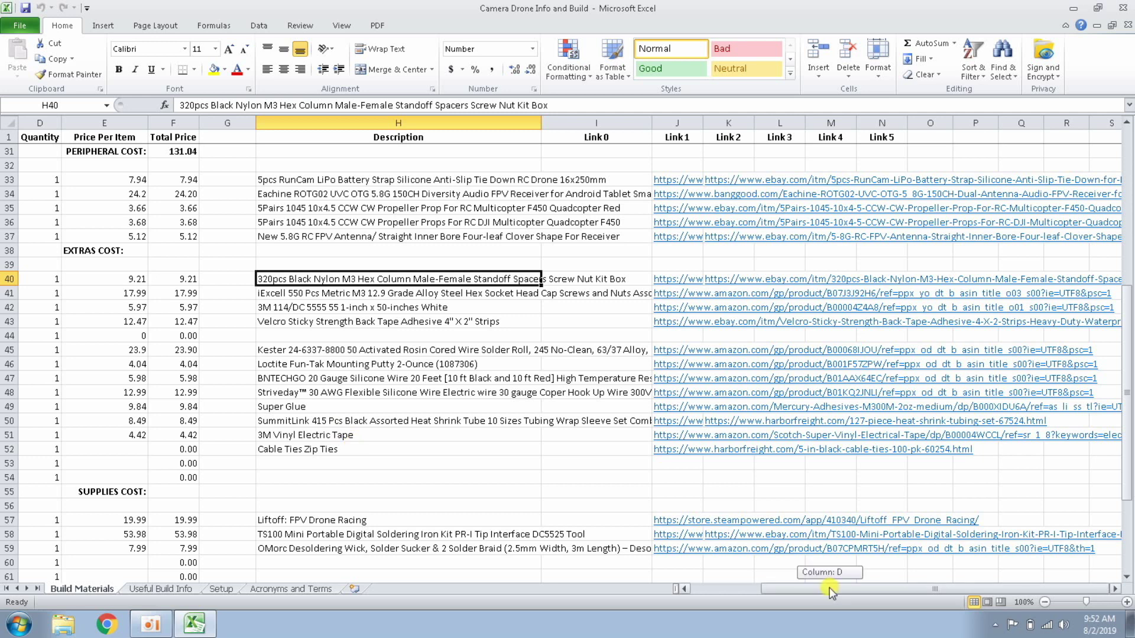
Step: Scroll back to column A and select rows 33-34, the battery straps and Android phone DVR
left_click_drag(829, 588, 781, 588)
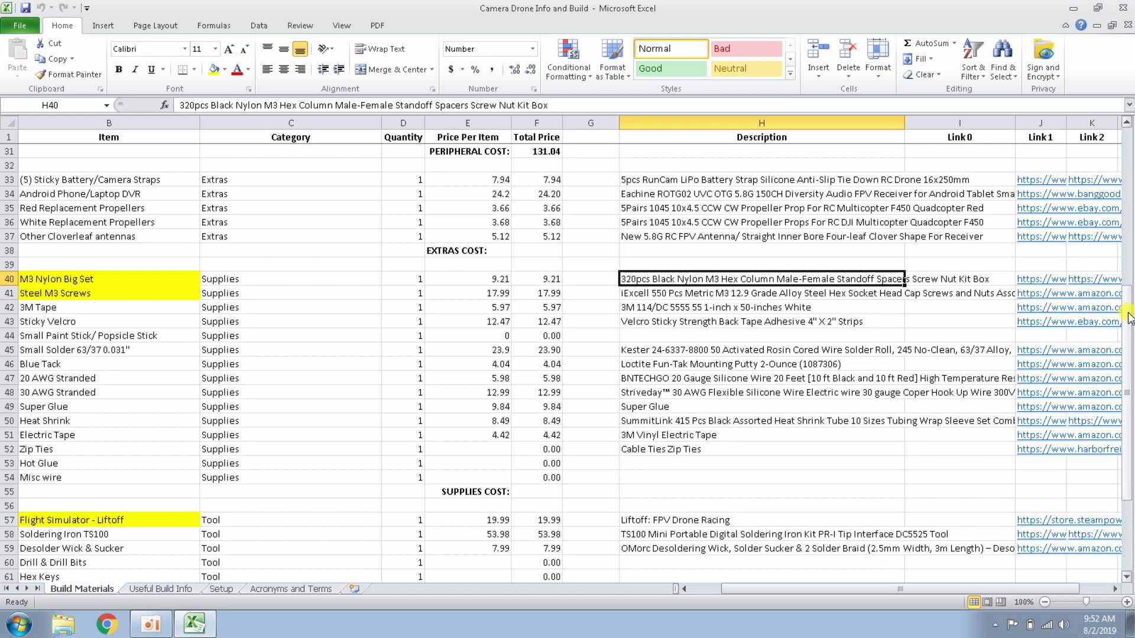
scroll(304, 233, "up", 1)
scroll(304, 233, "left", 1)
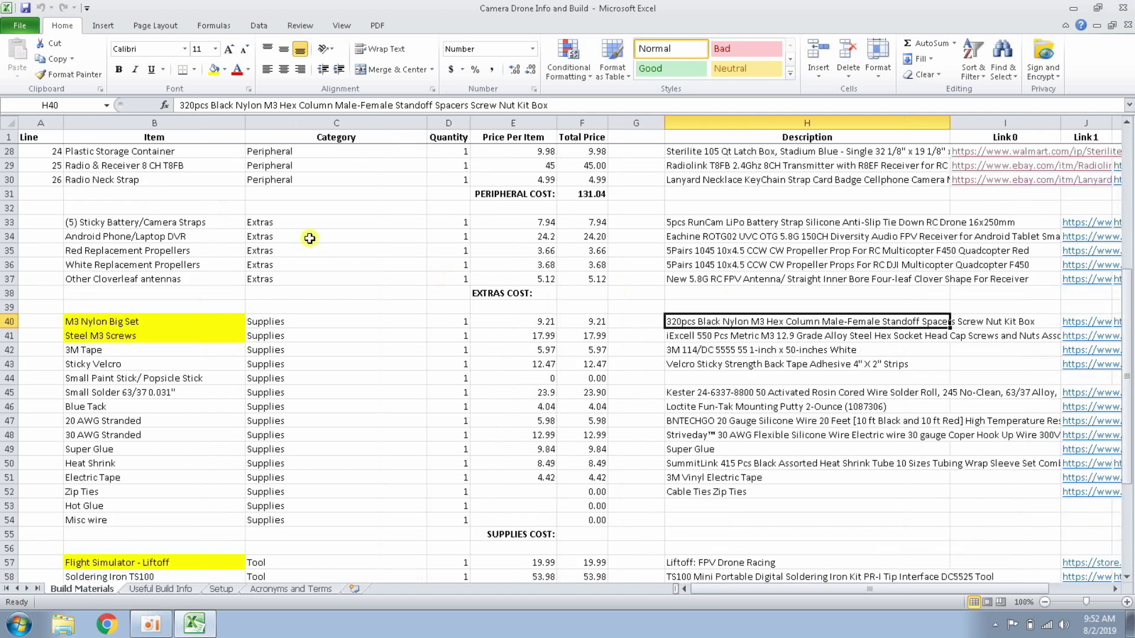
left_click(5, 223)
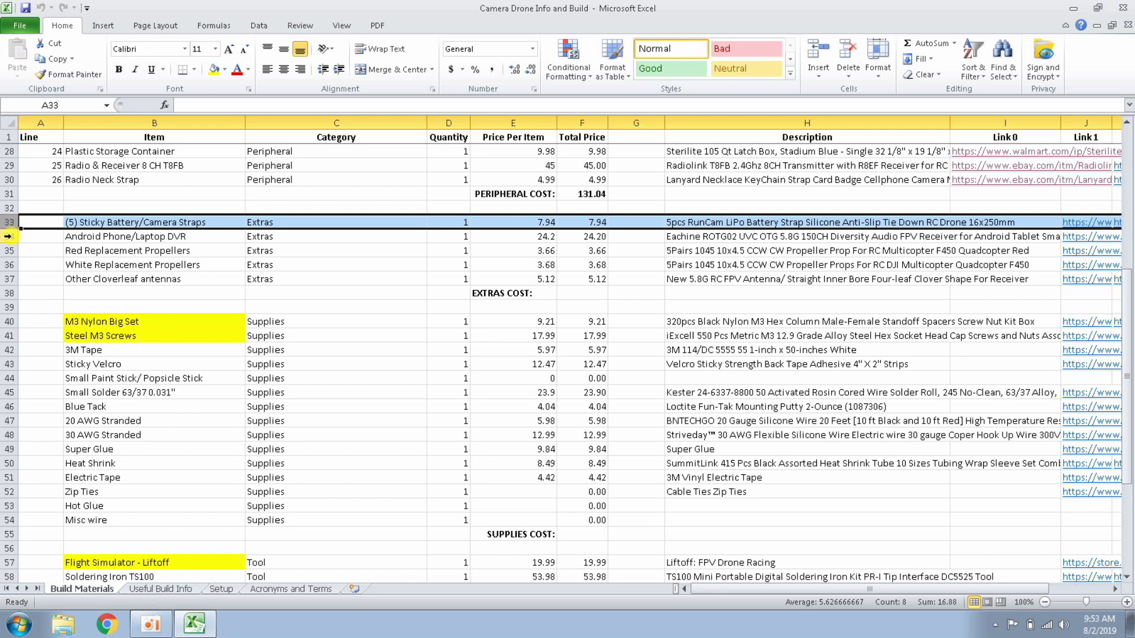
left_click(8, 236)
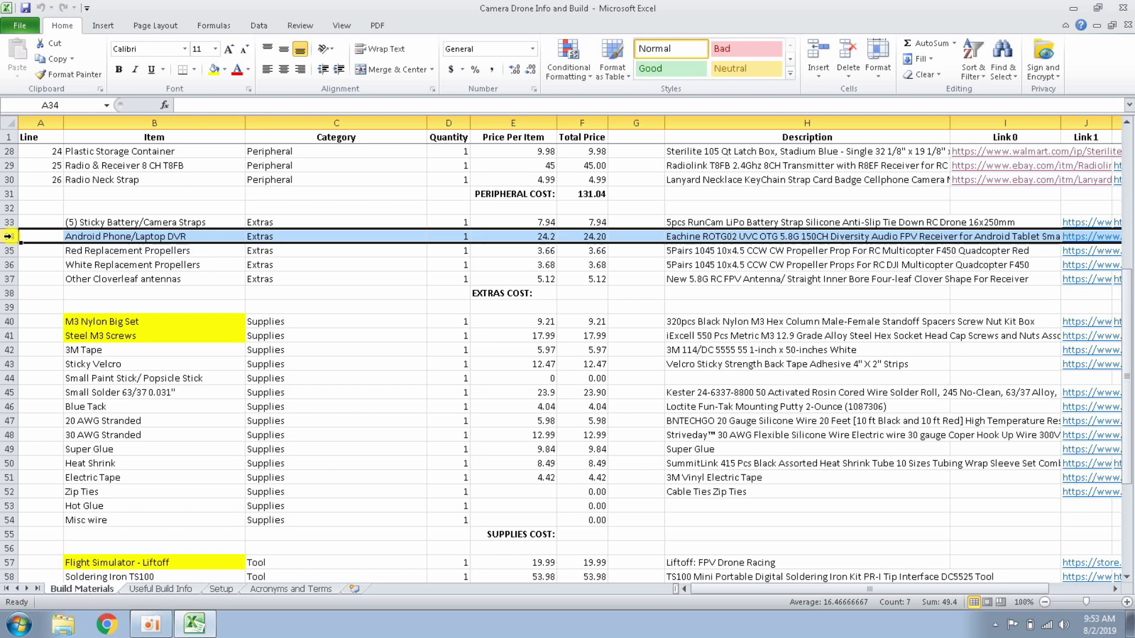
Step: Compare the red and white propellers in rows 35-36, then select row 37's cloverleaf antennas
left_click(9, 251)
left_click(8, 263)
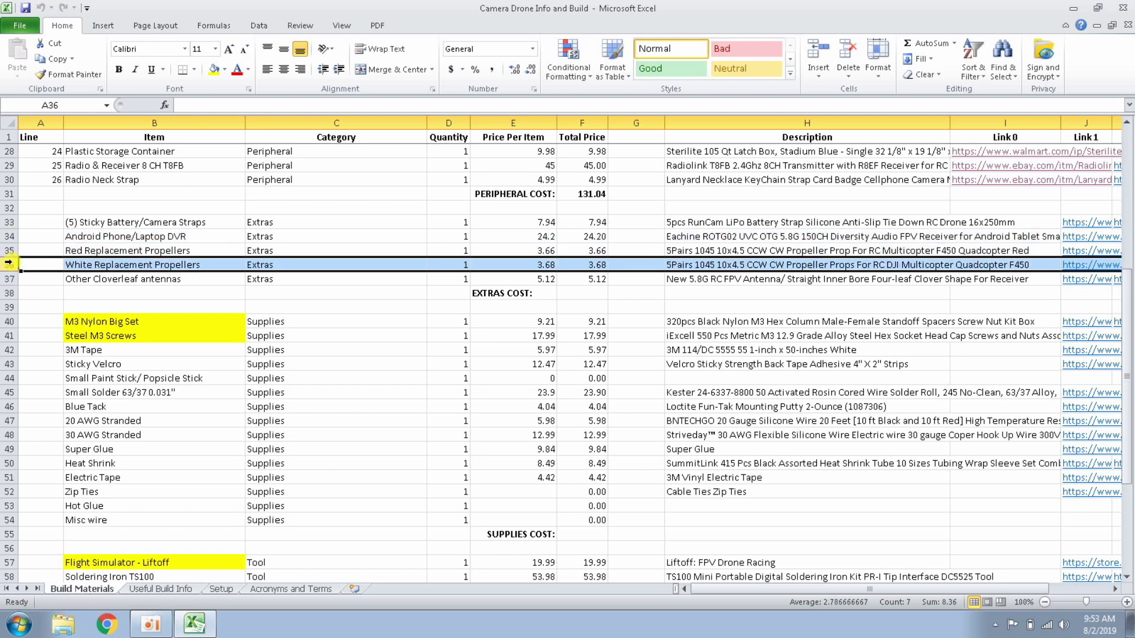
left_click(9, 251)
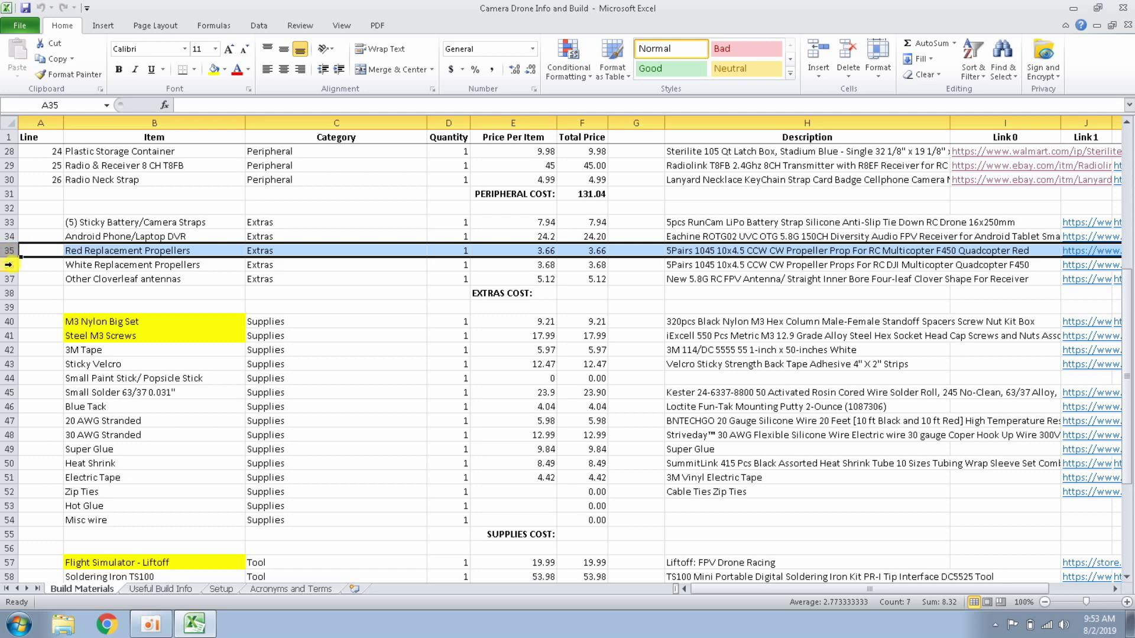
left_click(8, 265)
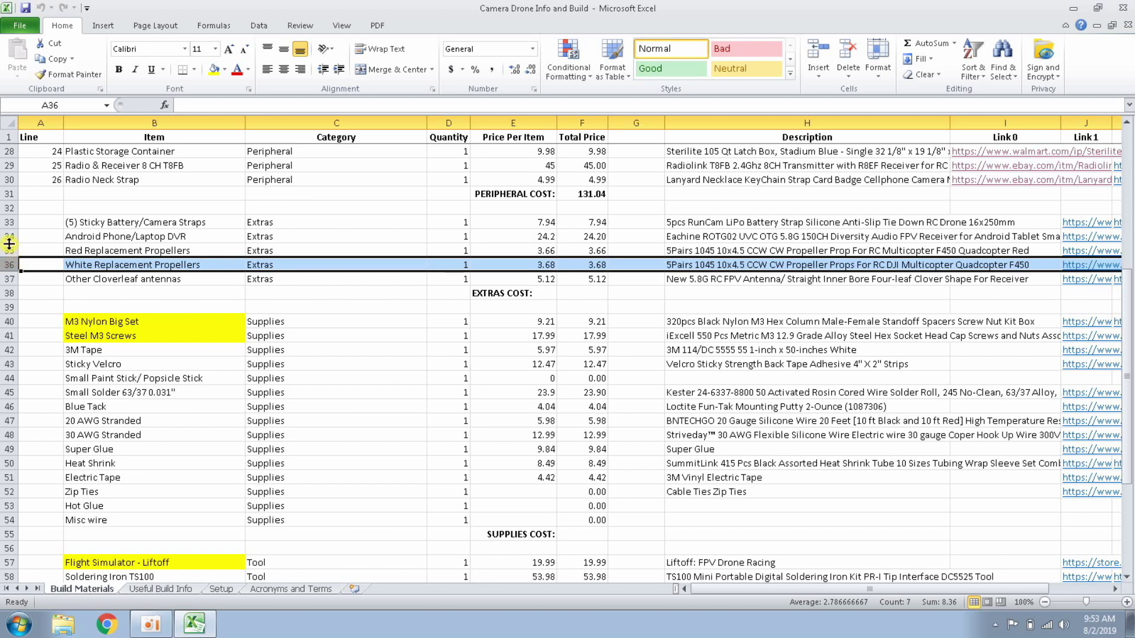
left_click(8, 250)
left_click(8, 264)
left_click(8, 277)
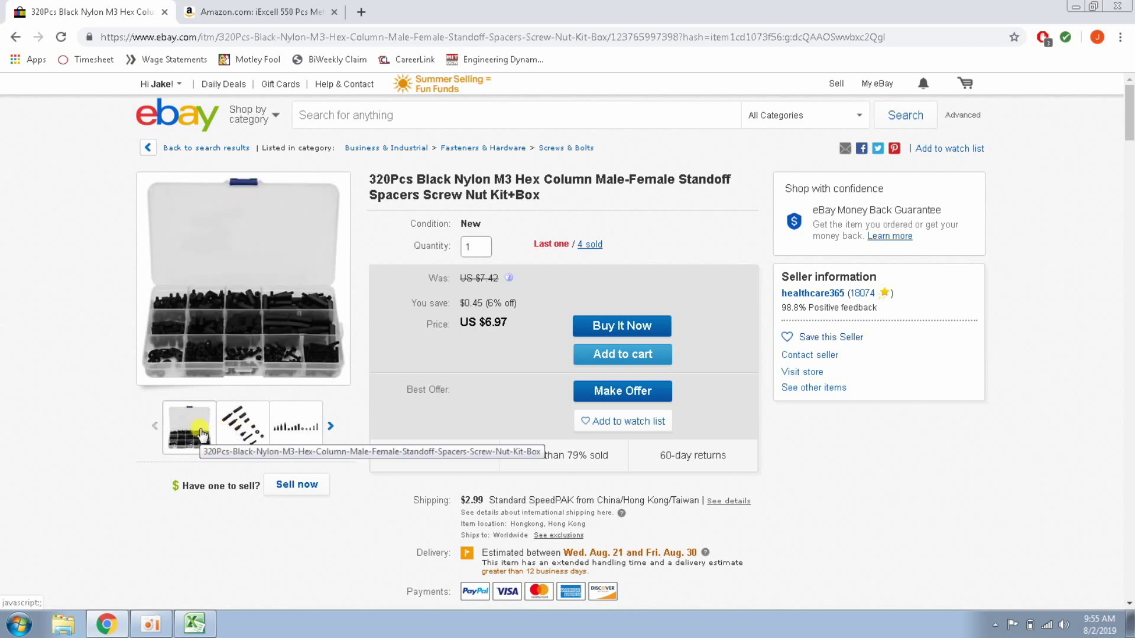
Step: Zoom into the eBay nylon M3 standoff kit image, then bring up the Amazon iExcell M3 screw kit at $17.99
mouse_move(271, 268)
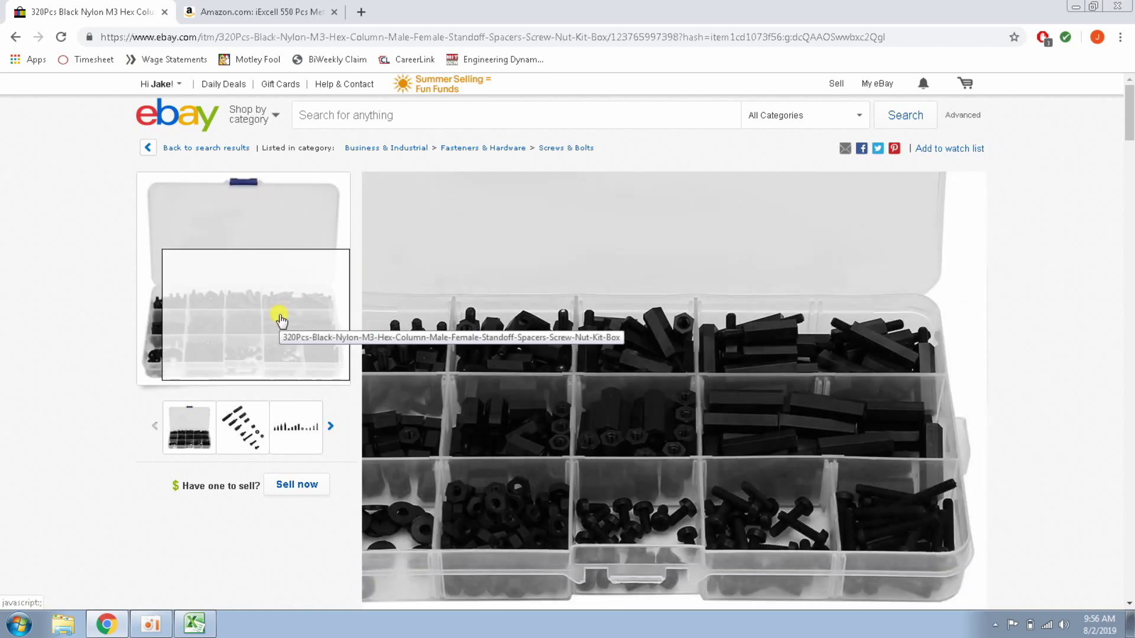
key("ctrl+Tab")
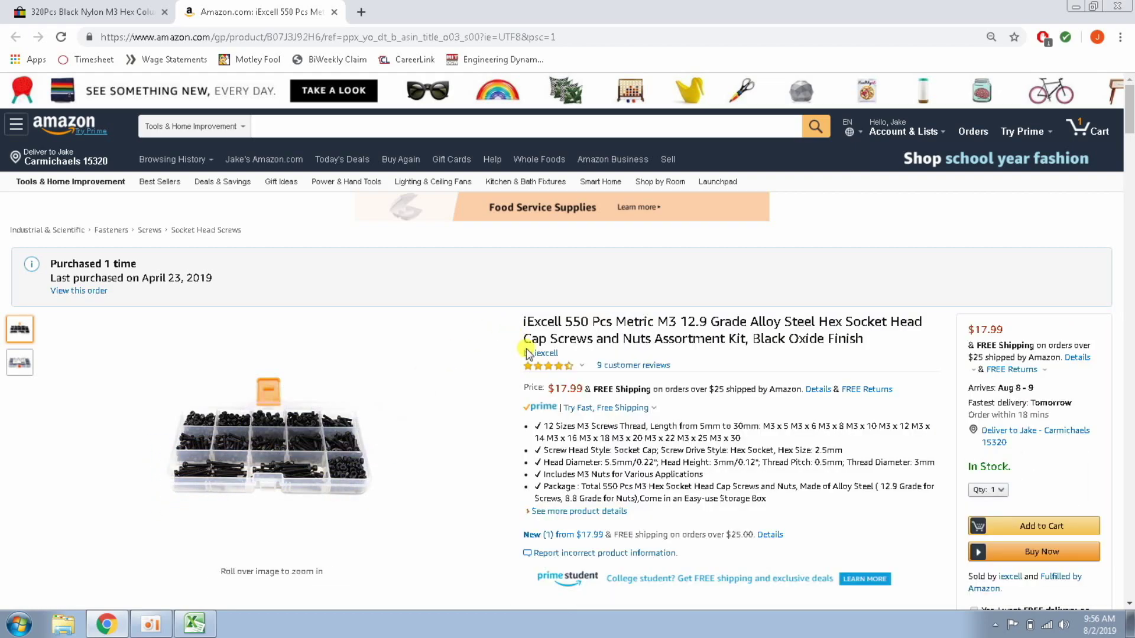
Step: Back in the spreadsheet, review the 3M Tape, Sticky Velcro, popsicle stick, small solder and Blue Tack rows
key("alt+Tab")
left_click(6, 350)
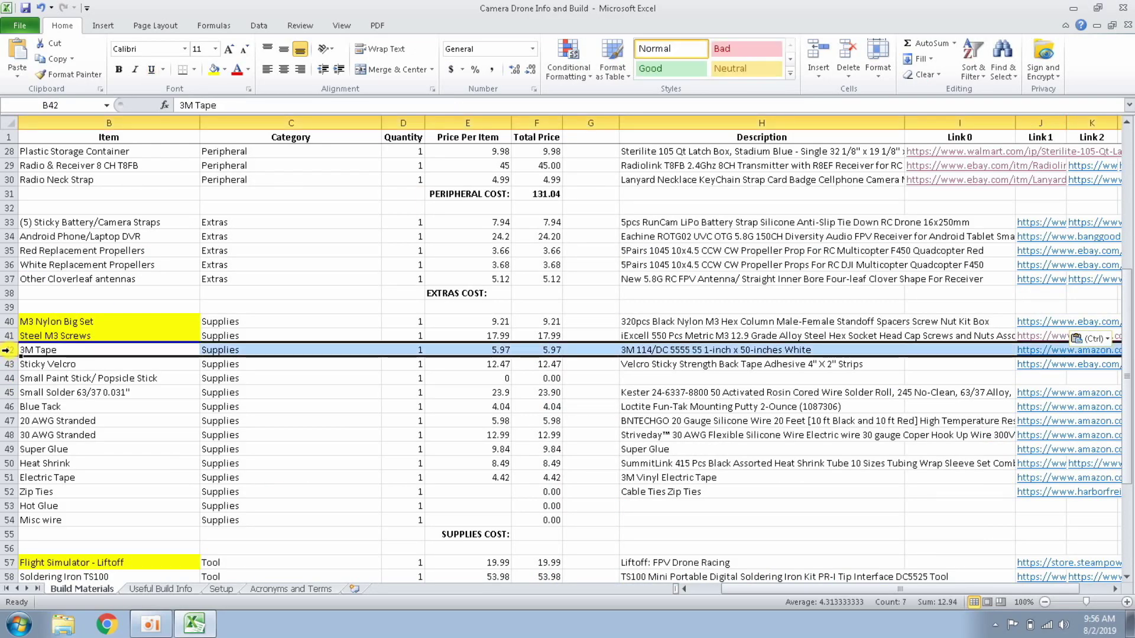
left_click(10, 364)
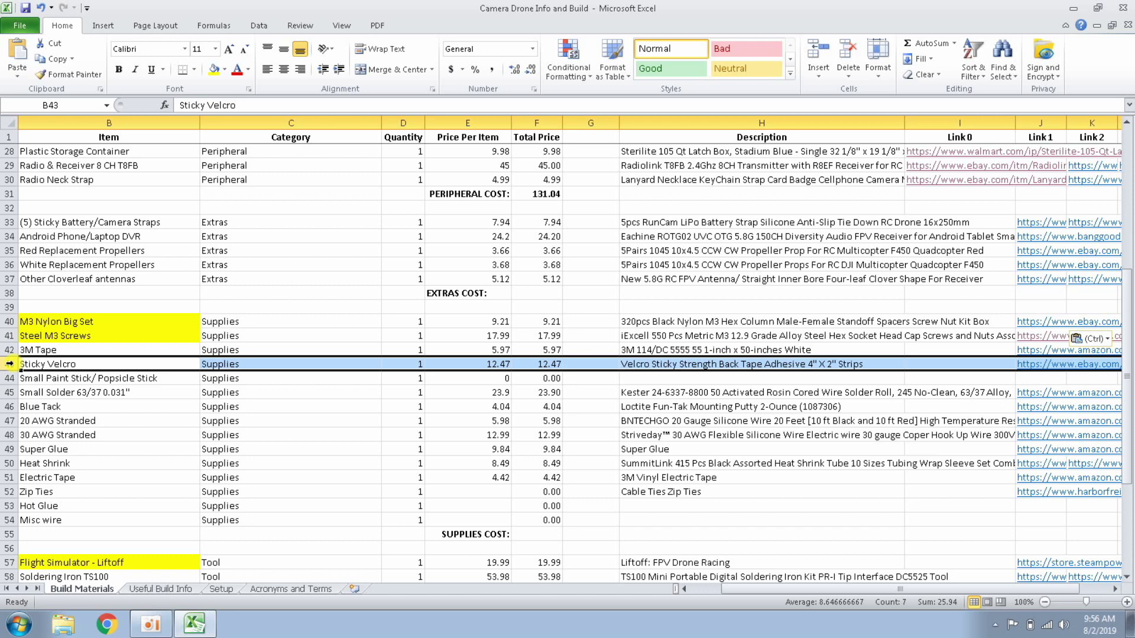
left_click(10, 378)
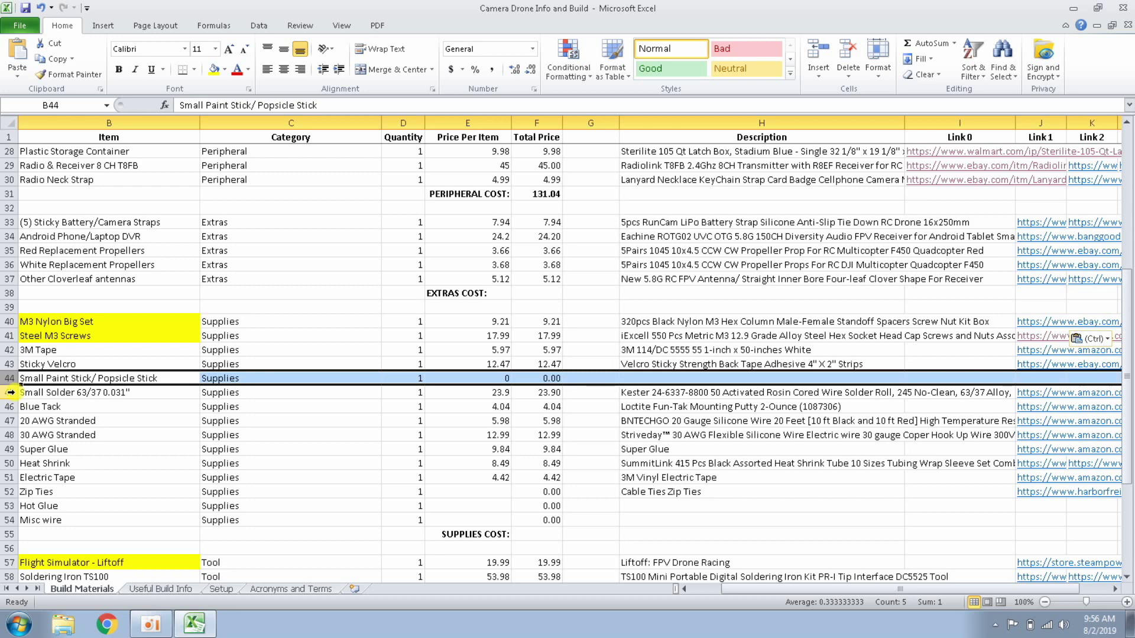
left_click(11, 392)
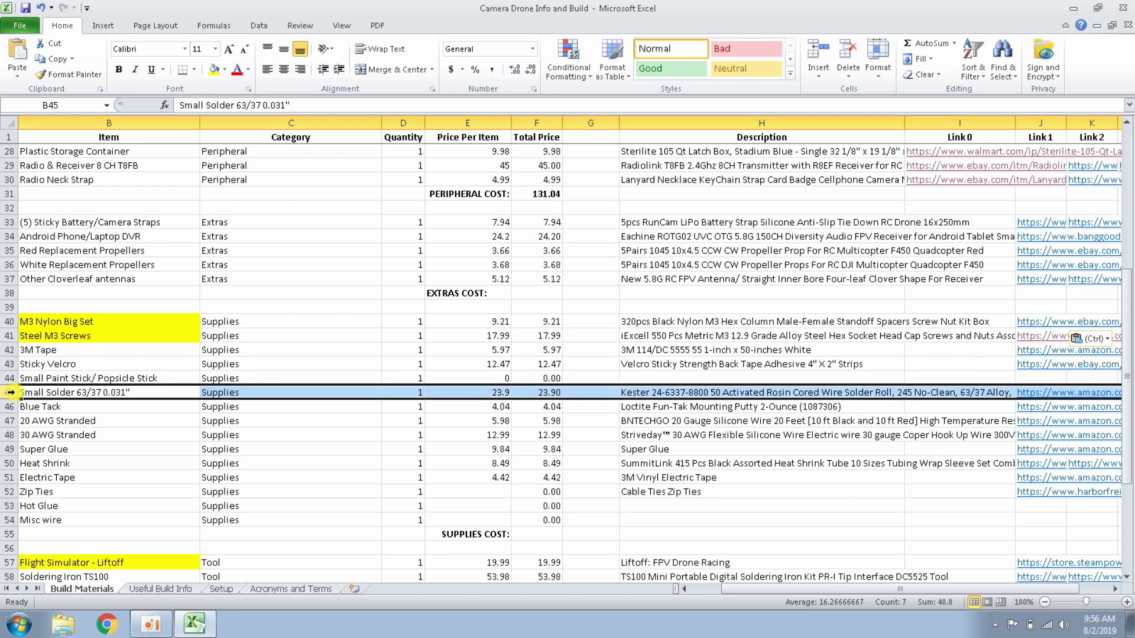
left_click(11, 406)
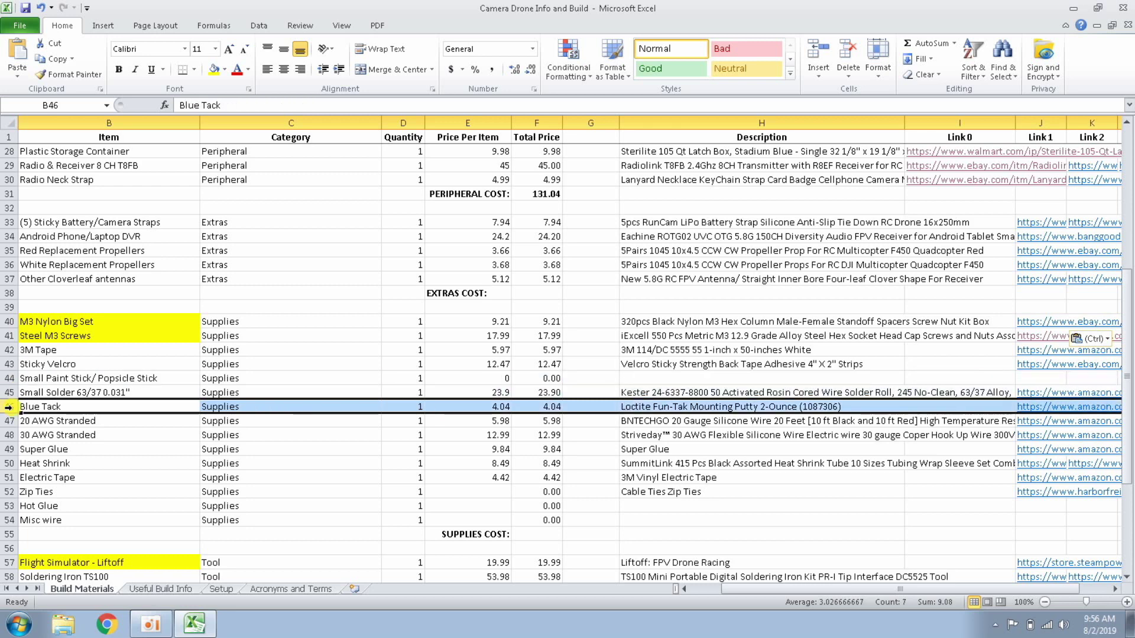
Step: Review the 20 AWG, 30 AWG, Super Glue, Heat Shrink, Electric Tape, Zip Ties, Hot Glue and Misc wire rows, then show the Tool section
left_click(10, 421)
left_click(11, 436)
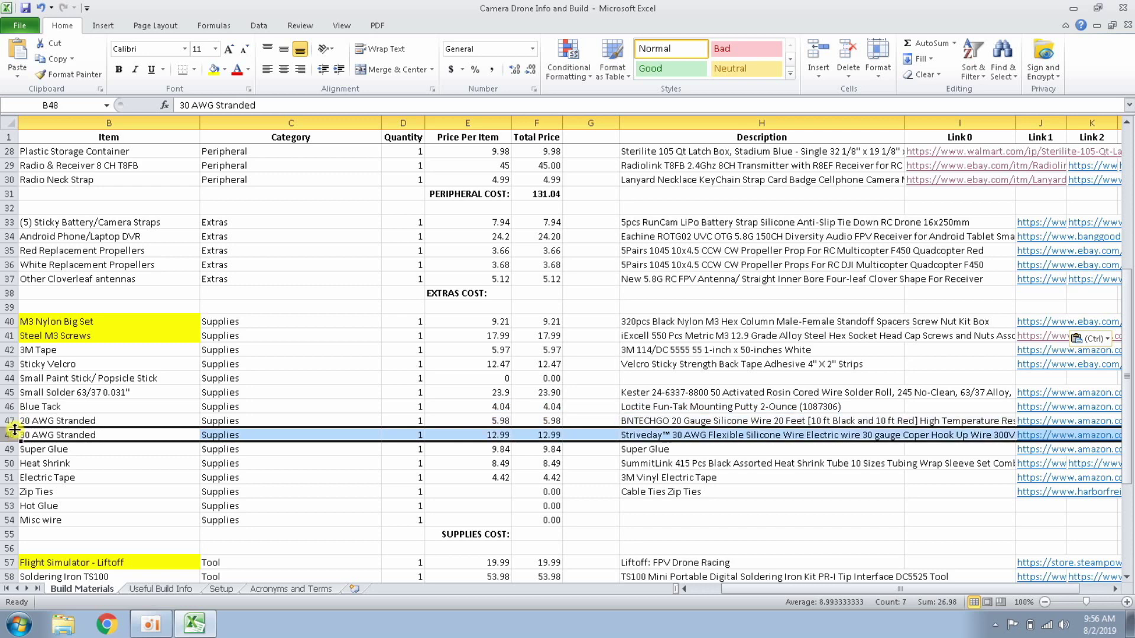
left_click(9, 422)
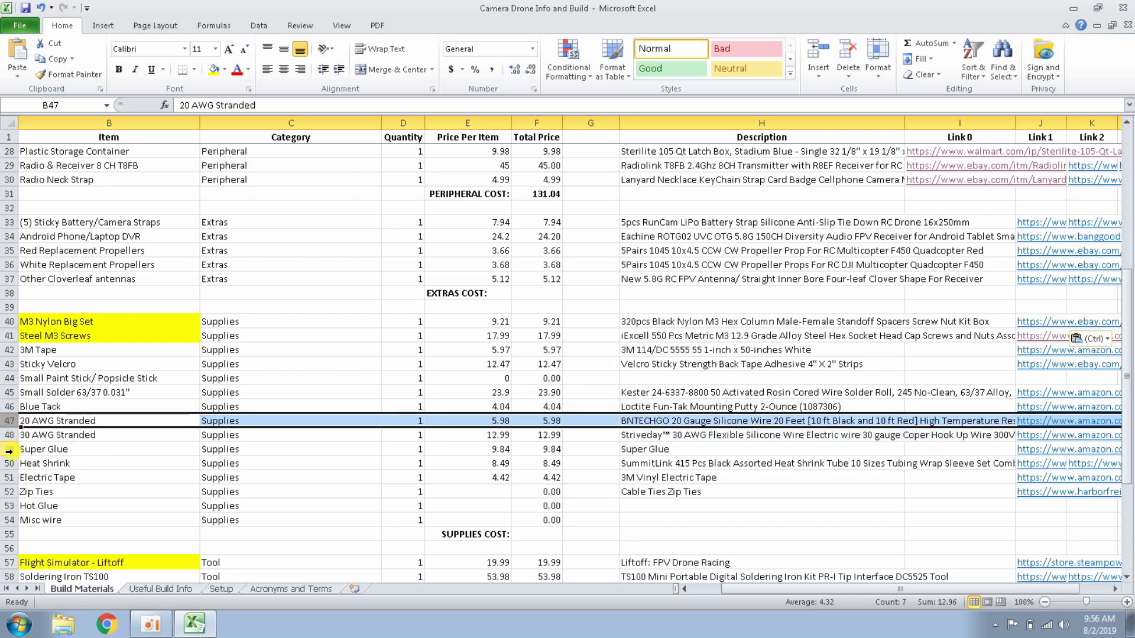
left_click(10, 449)
left_click(12, 463)
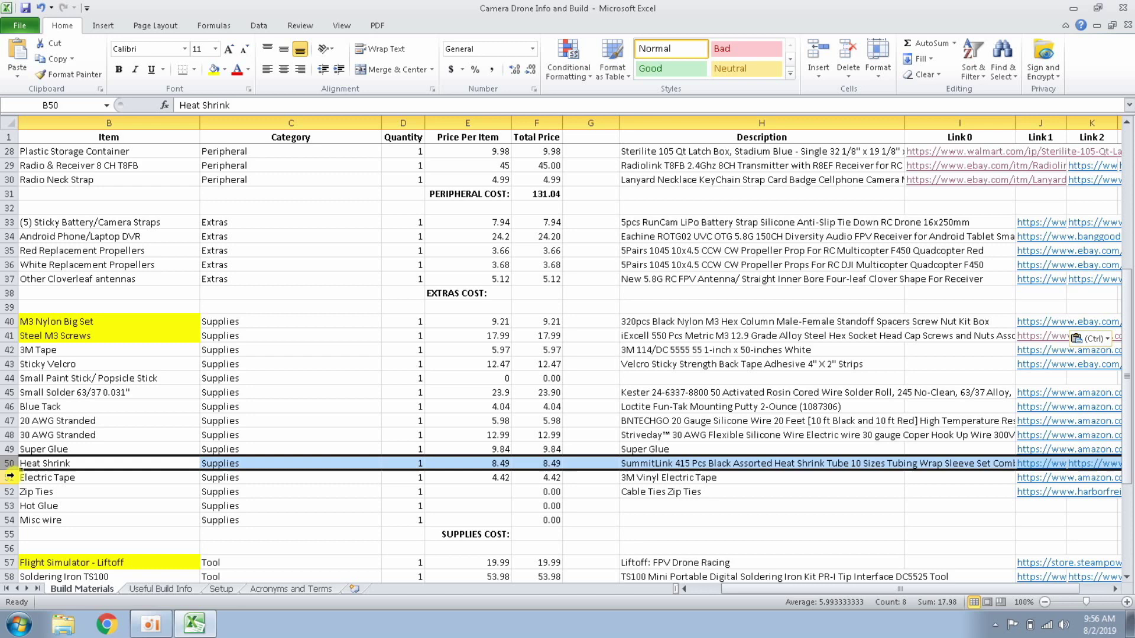
left_click(9, 478)
left_click(8, 492)
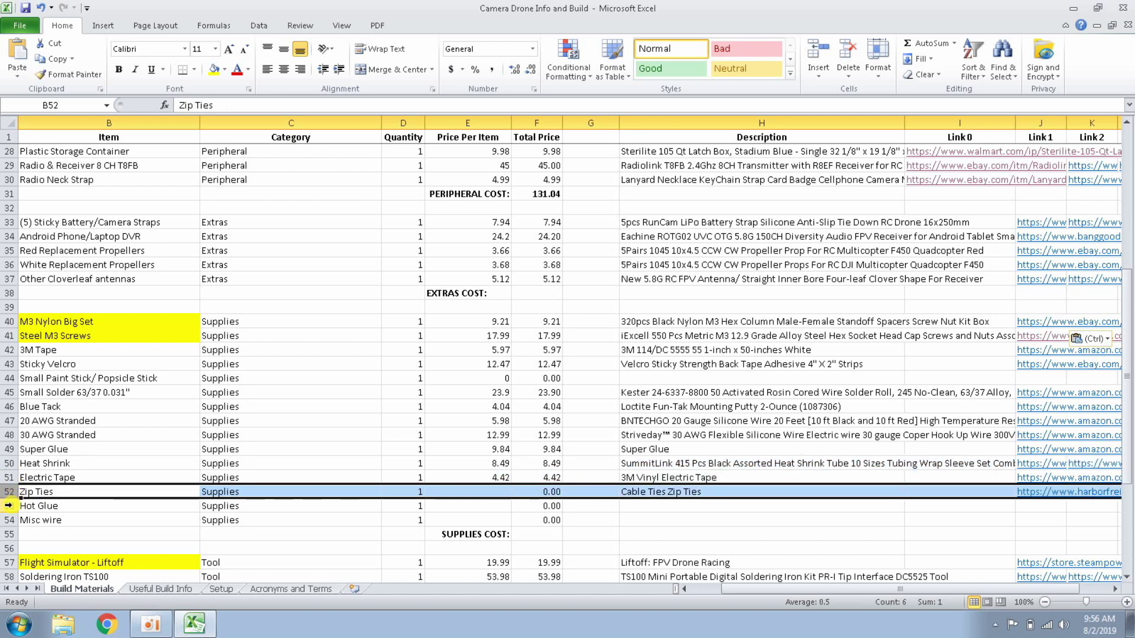
left_click(8, 506)
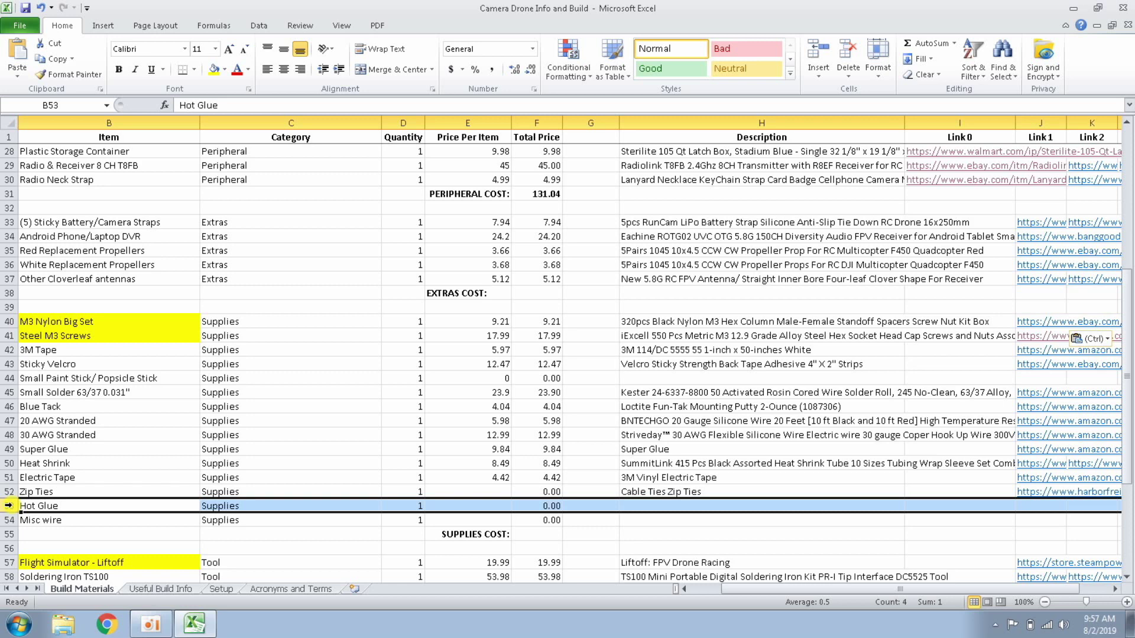
left_click(8, 520)
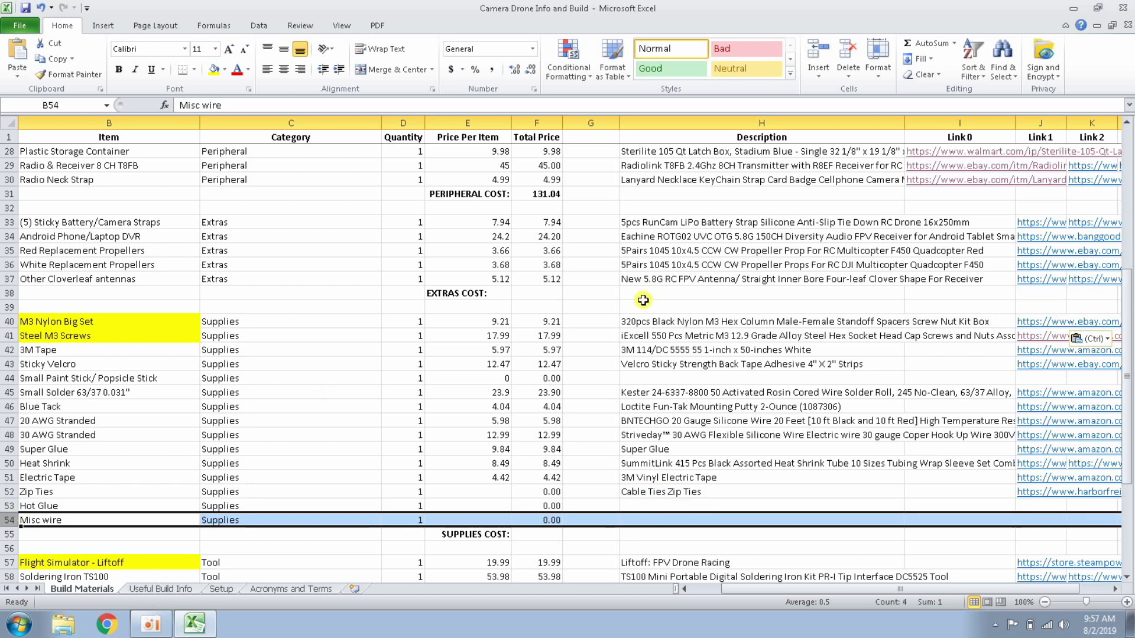
left_click_drag(1127, 273, 1127, 294)
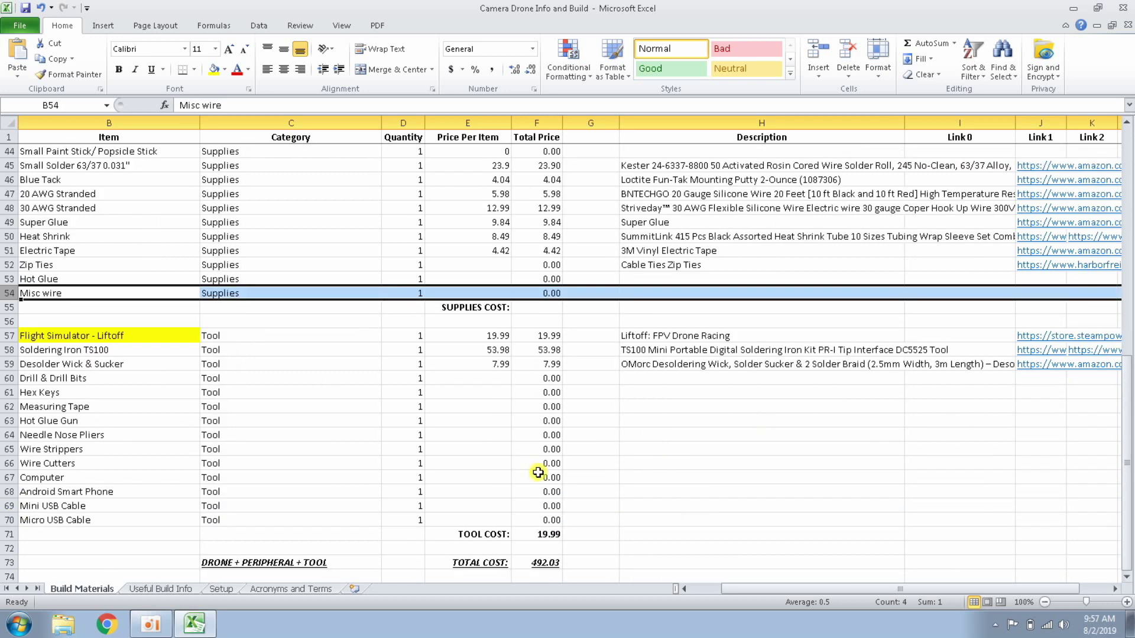
Step: Check the SUM formula behind the tool cost in F71, then follow the Liftoff Steam link in J57
left_click(554, 535)
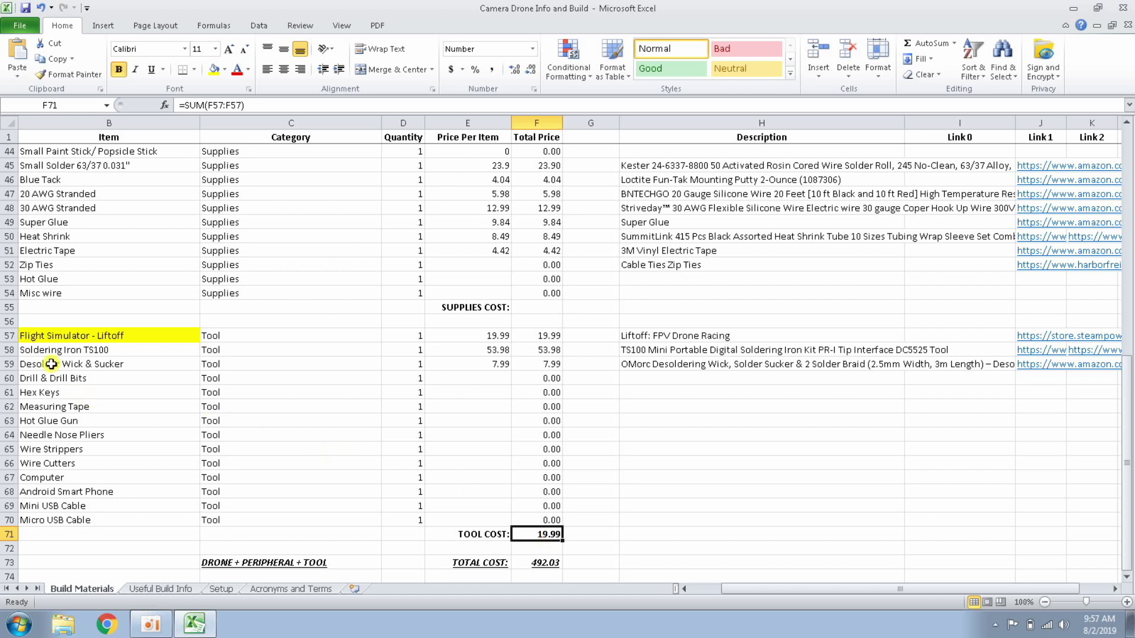
left_click(13, 337)
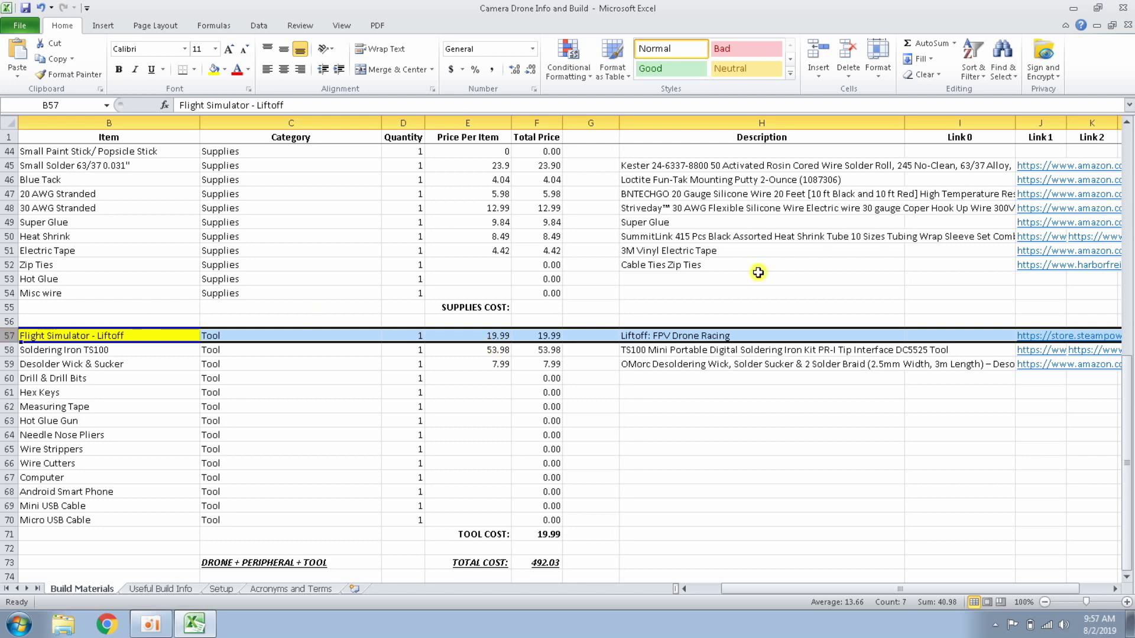
left_click(1064, 336)
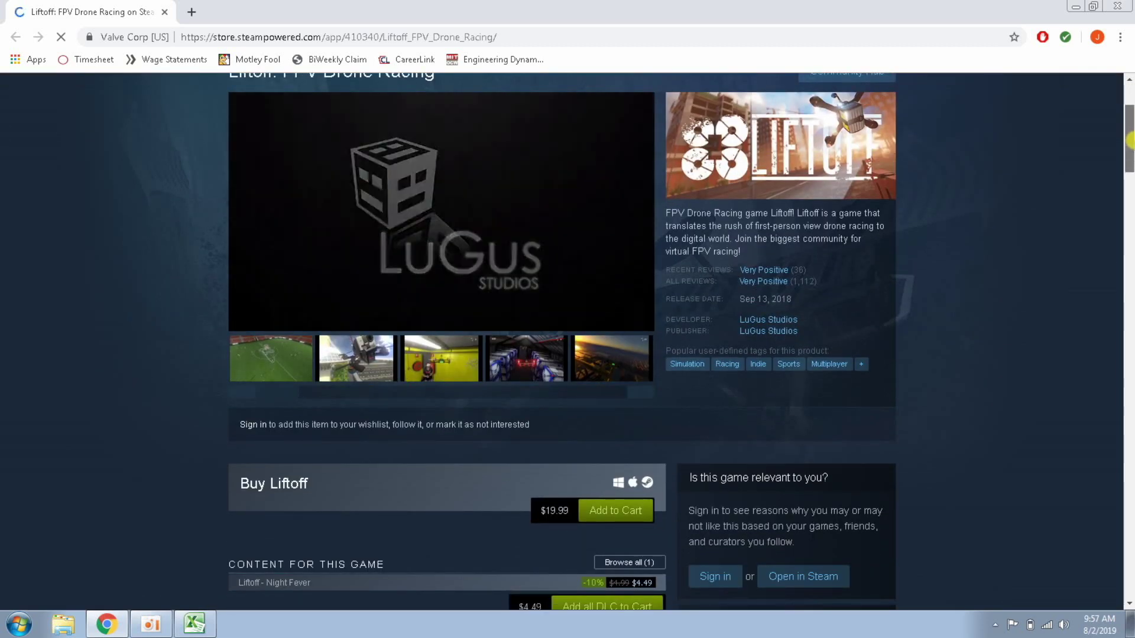
Step: Scroll up the Steam page to view the Liftoff: FPV Drone Racing details at $19.99
scroll(330, 317, "up", 2)
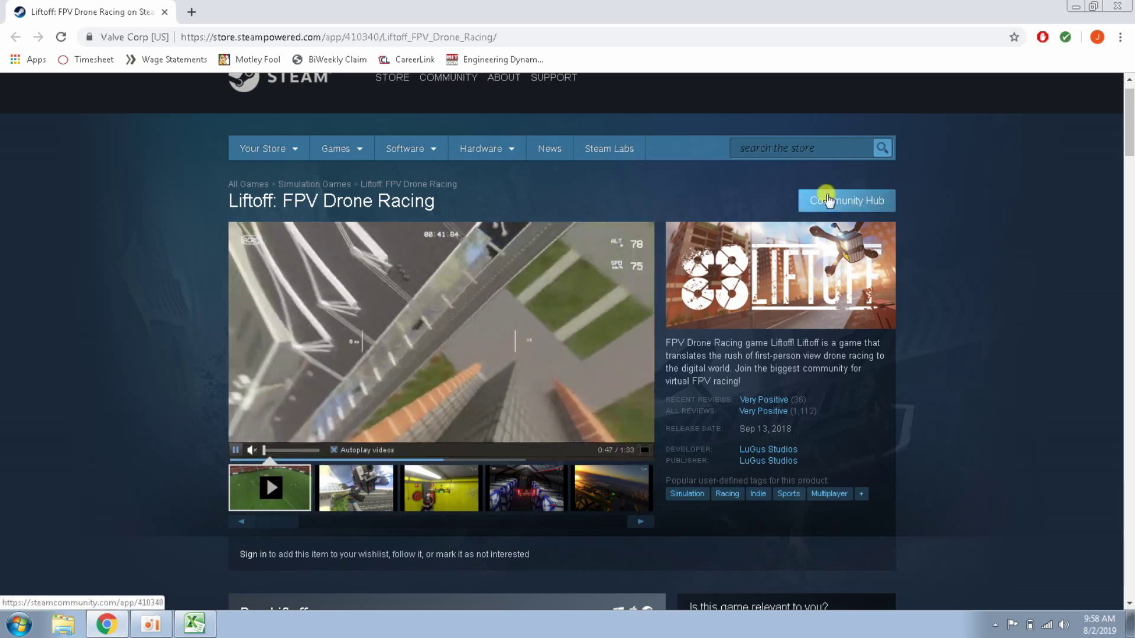
left_click(1076, 6)
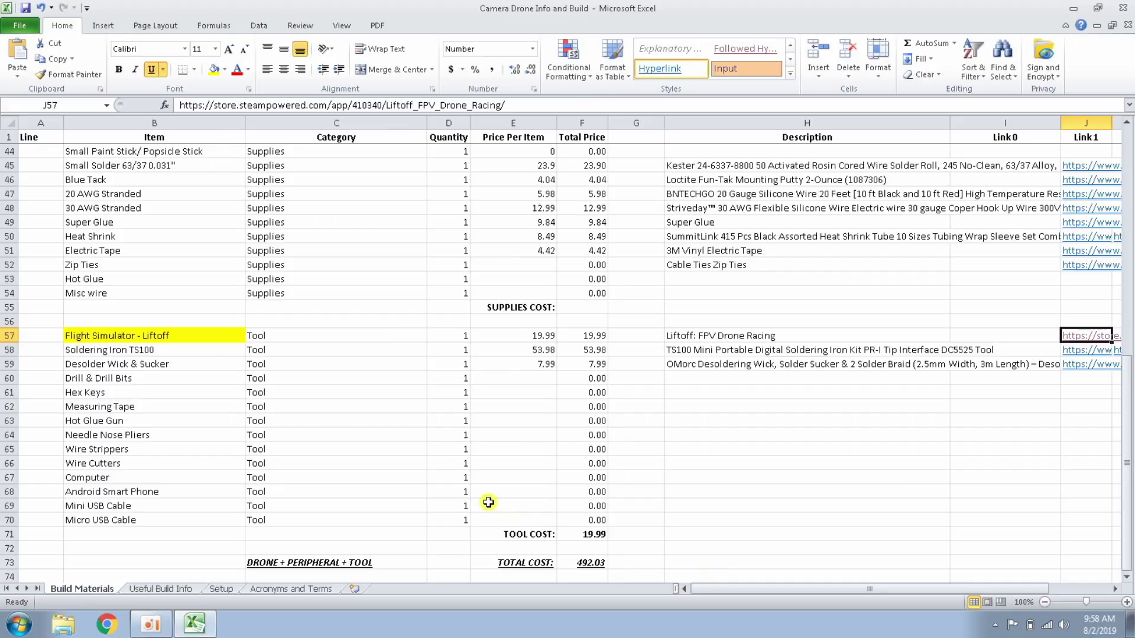
left_click(12, 353)
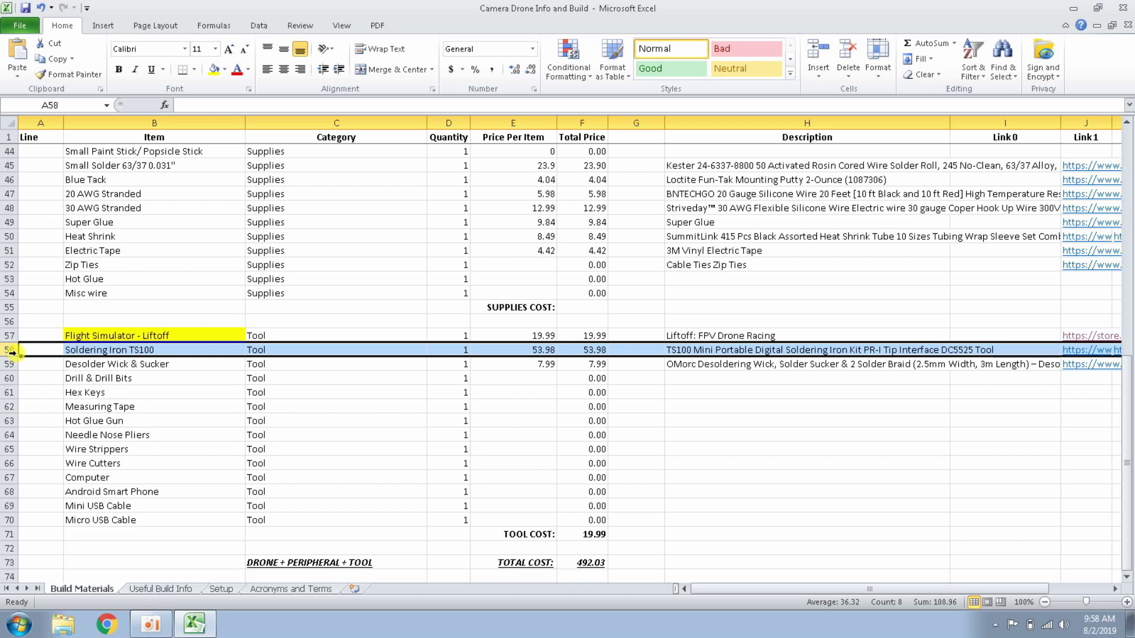
left_click(10, 362)
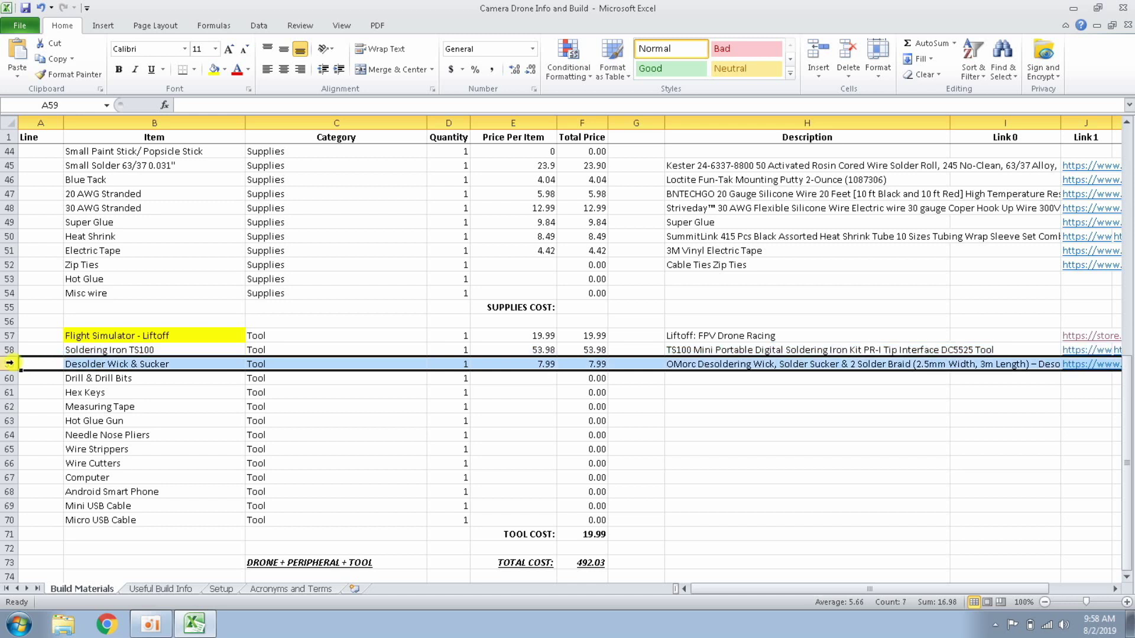
left_click(10, 378)
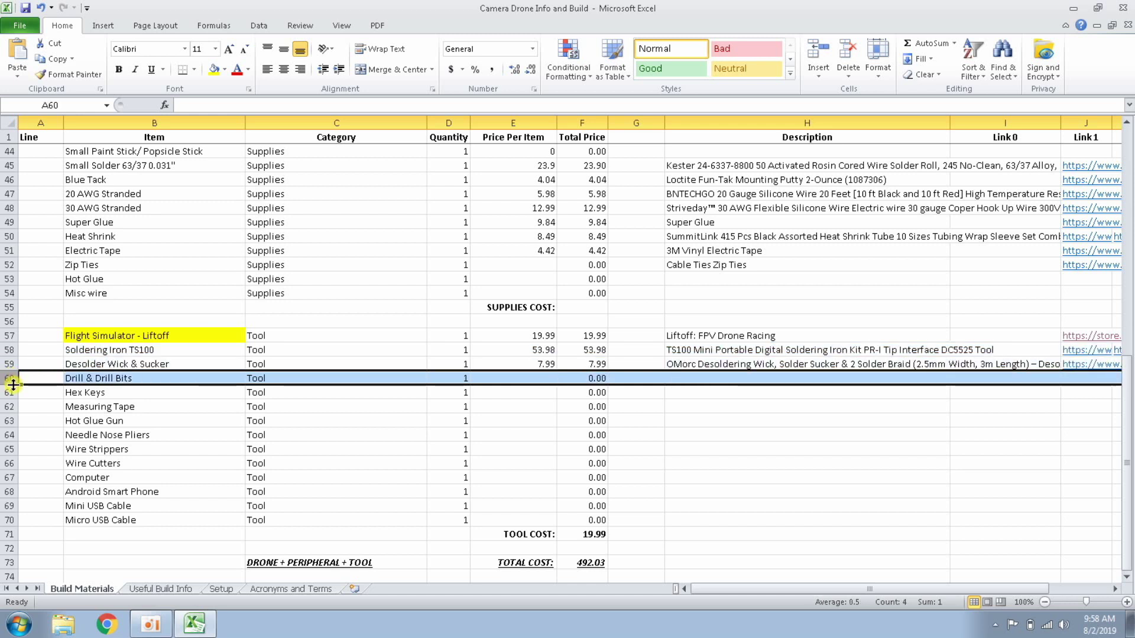
left_click(9, 393)
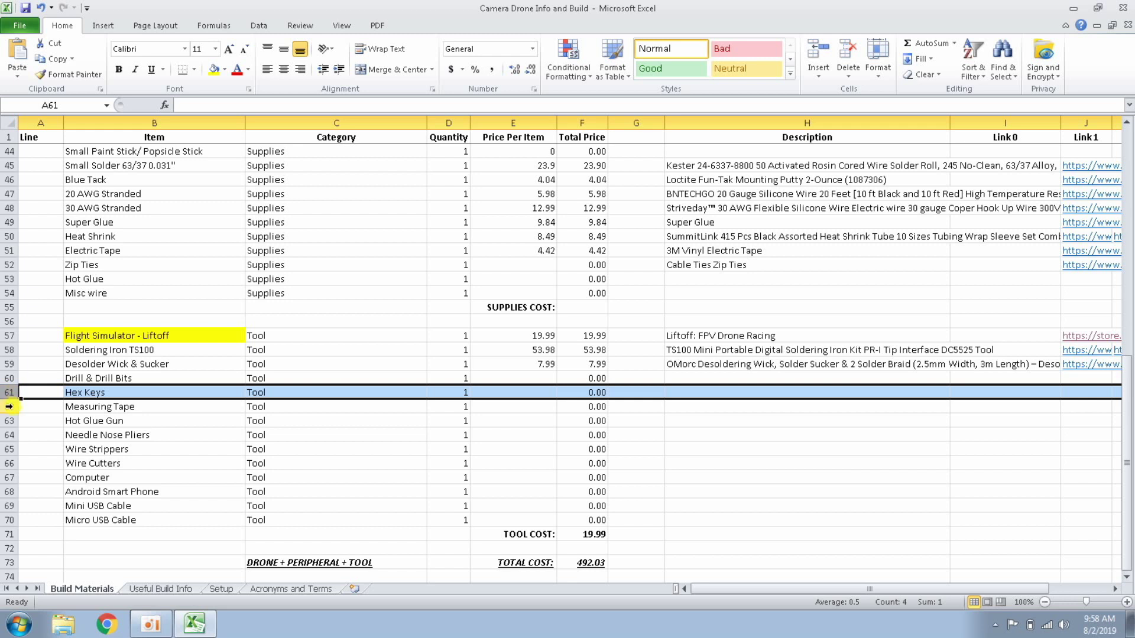
left_click(10, 407)
left_click(103, 418)
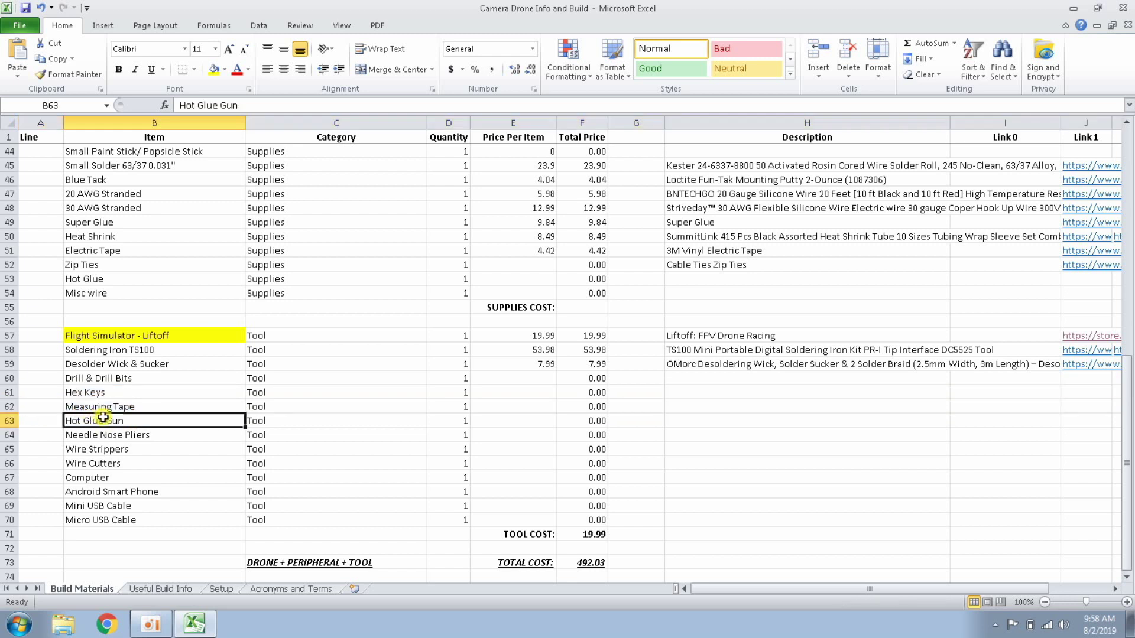
key("Down")
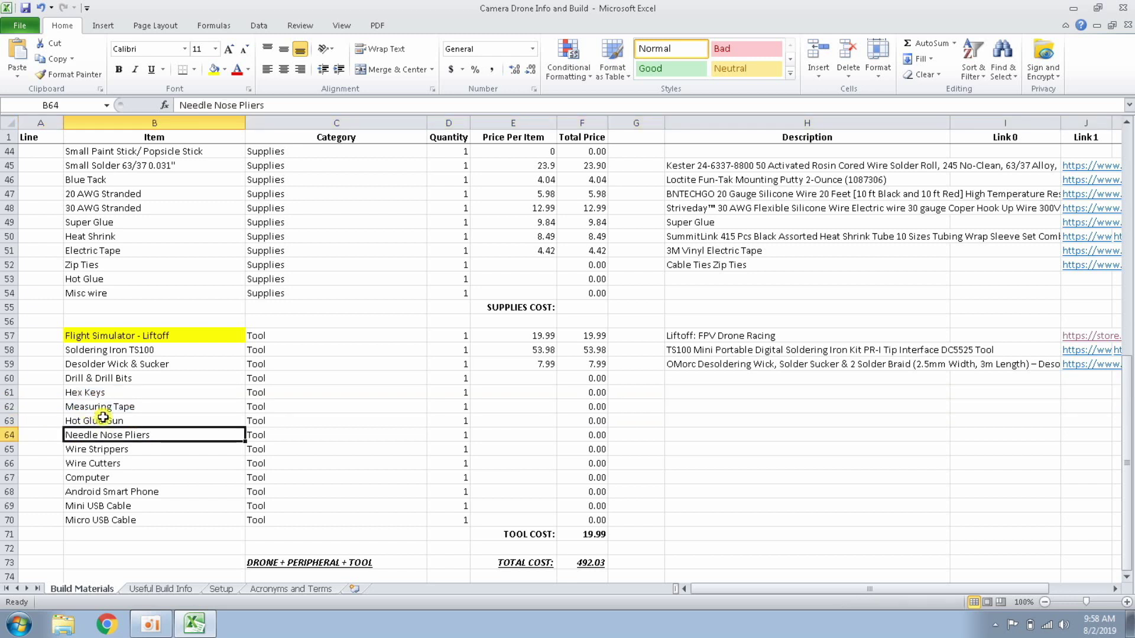
key("Down")
key("Down")
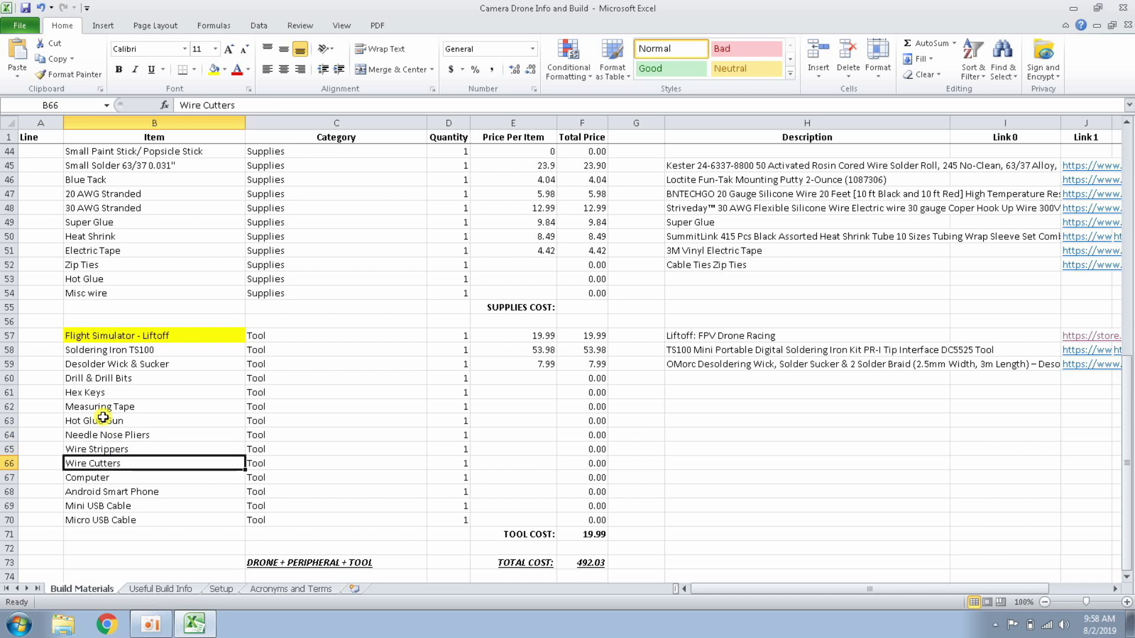
key("Down")
key("Down")
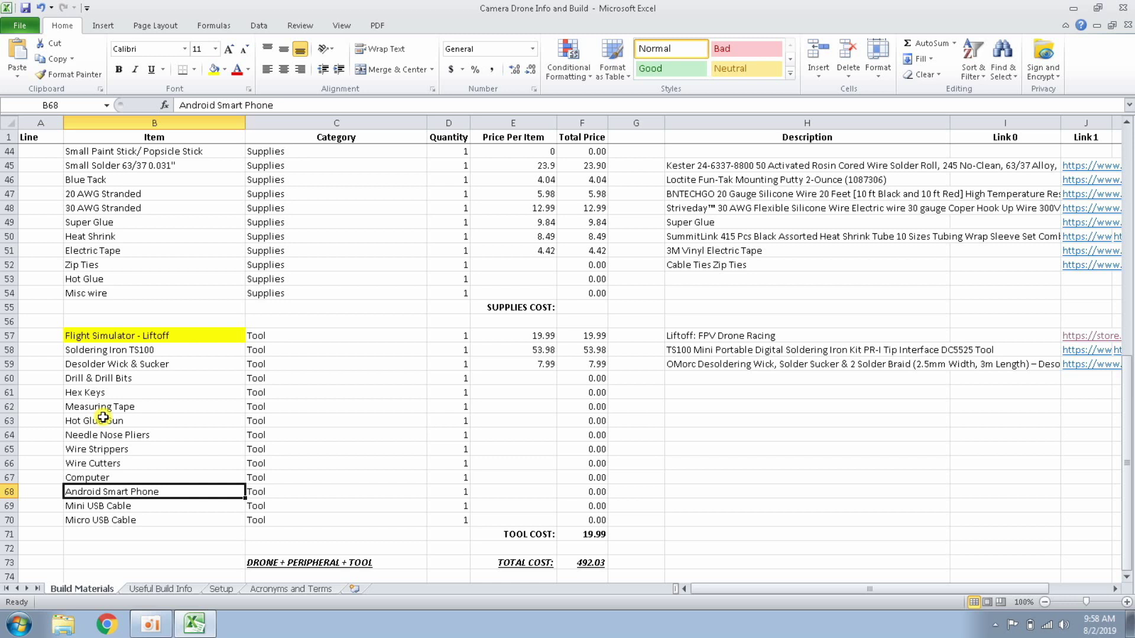
key("Down")
key("Down")
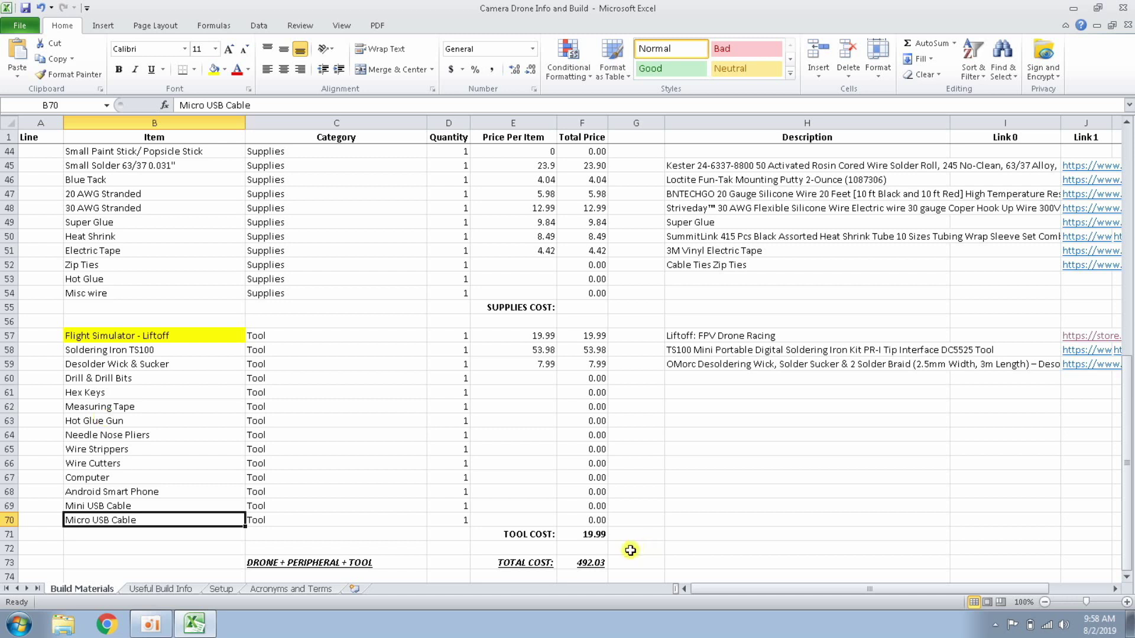
left_click(592, 565)
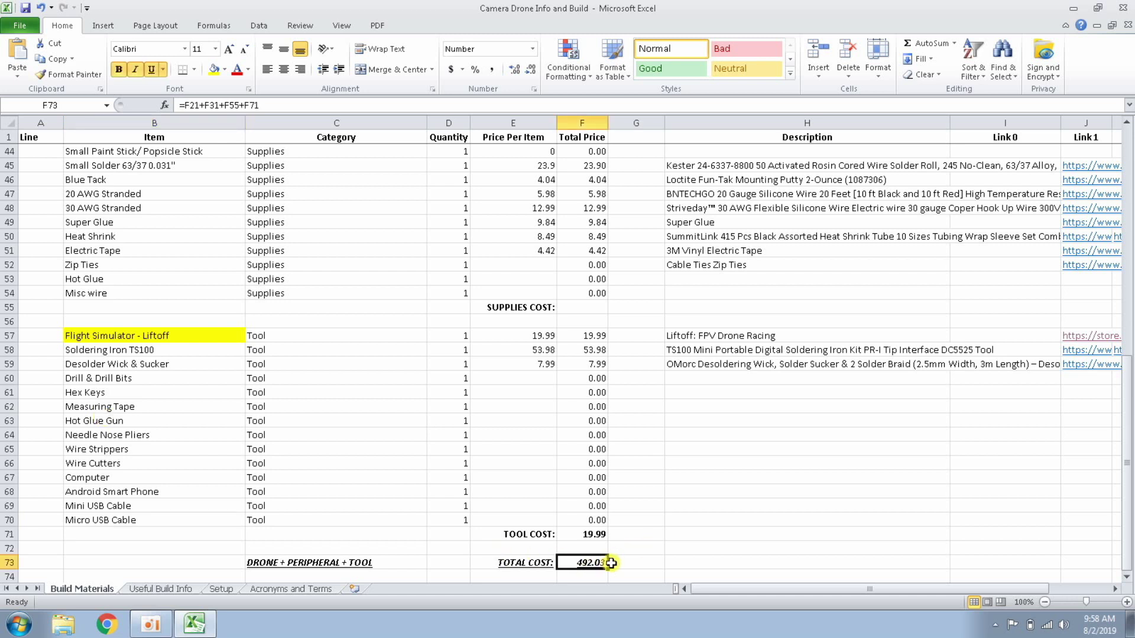